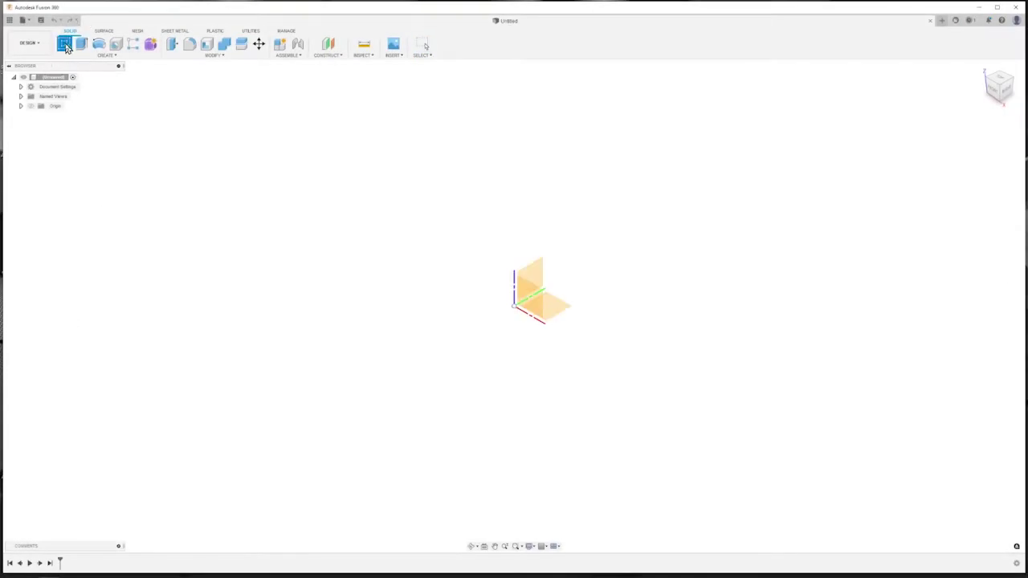
Step: Start a sketch on the top plane and draw a 7 mm wide slot
{"action": "left_click", "coordinate": [549, 306]}
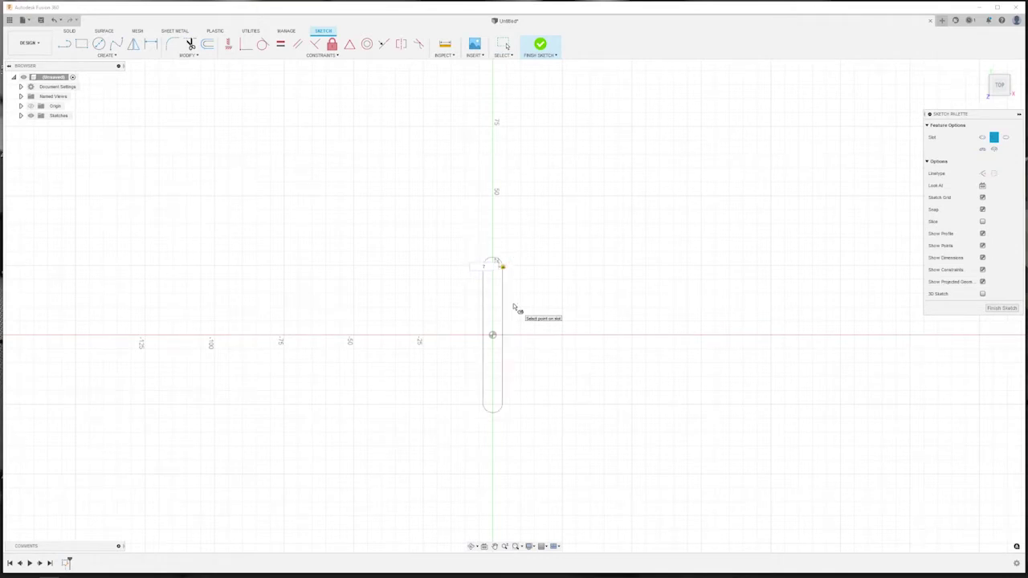
{"action": "scroll", "coordinate": [493, 278], "scroll_direction": "up", "scroll_amount": 3}
{"action": "scroll", "coordinate": [494, 266], "scroll_direction": "up", "scroll_amount": 3}
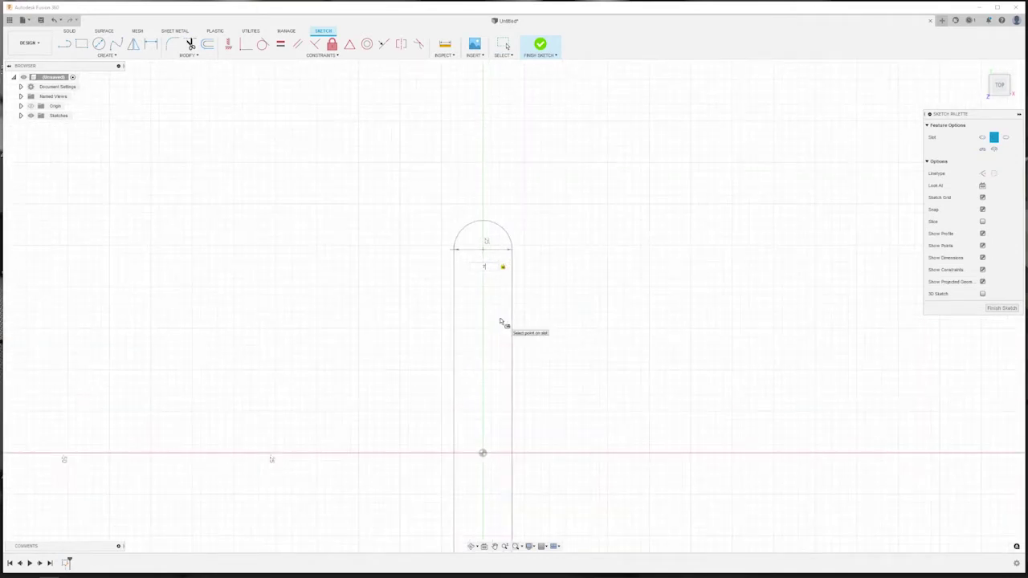
{"action": "key", "text": "Return"}
{"action": "key", "text": "Escape"}
{"action": "scroll", "coordinate": [429, 308], "scroll_direction": "down", "scroll_amount": 3}
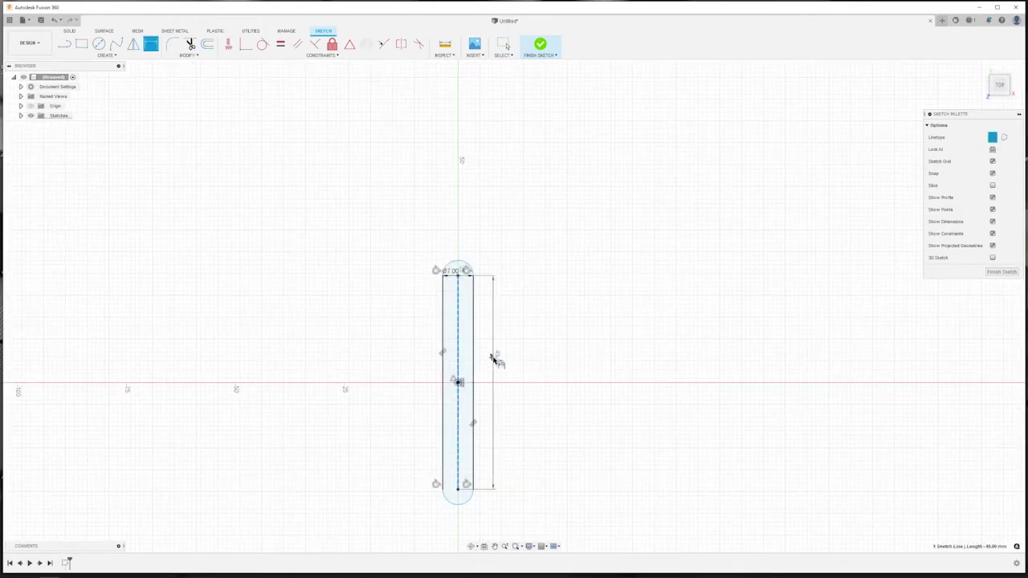
Step: Dimension the slot's length to 28 mm and select the whole slot
{"action": "left_click", "coordinate": [495, 377]}
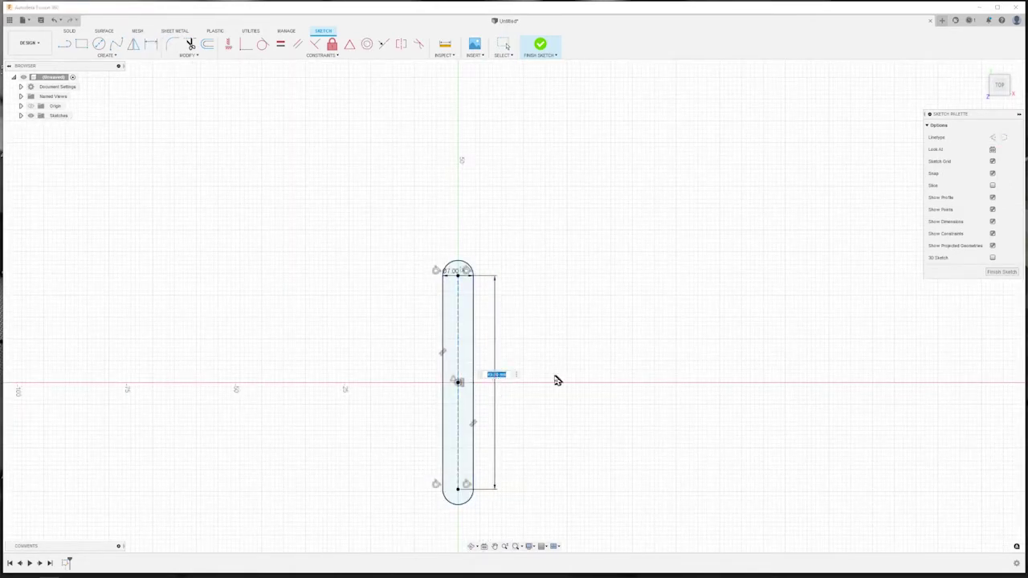
{"action": "key", "text": "Return"}
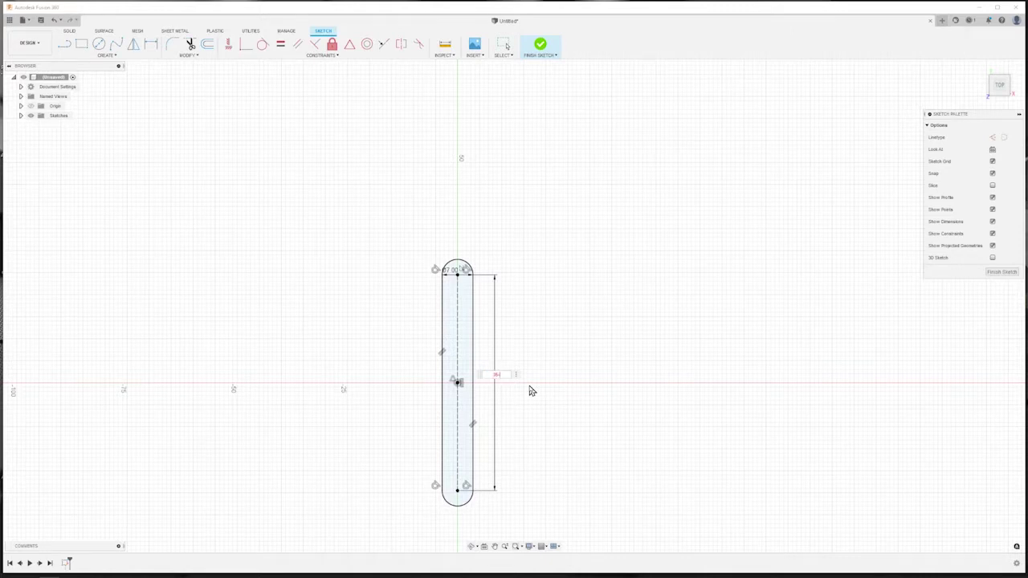
{"action": "key", "text": "Return"}
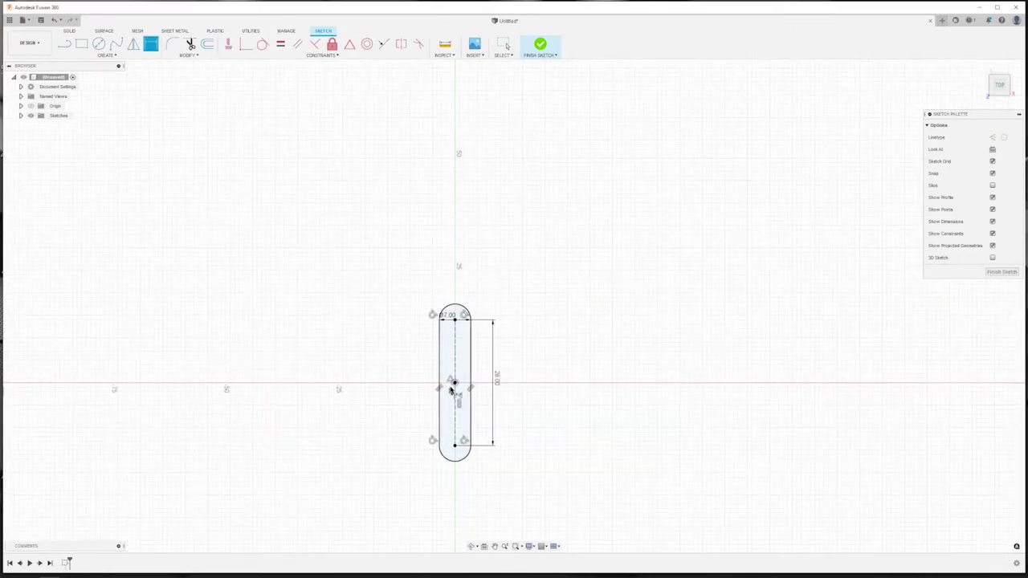
{"action": "scroll", "coordinate": [453, 391], "scroll_direction": "up", "scroll_amount": 1}
{"action": "scroll", "coordinate": [454, 391], "scroll_direction": "up", "scroll_amount": 1}
{"action": "scroll", "coordinate": [451, 390], "scroll_direction": "up", "scroll_amount": 1}
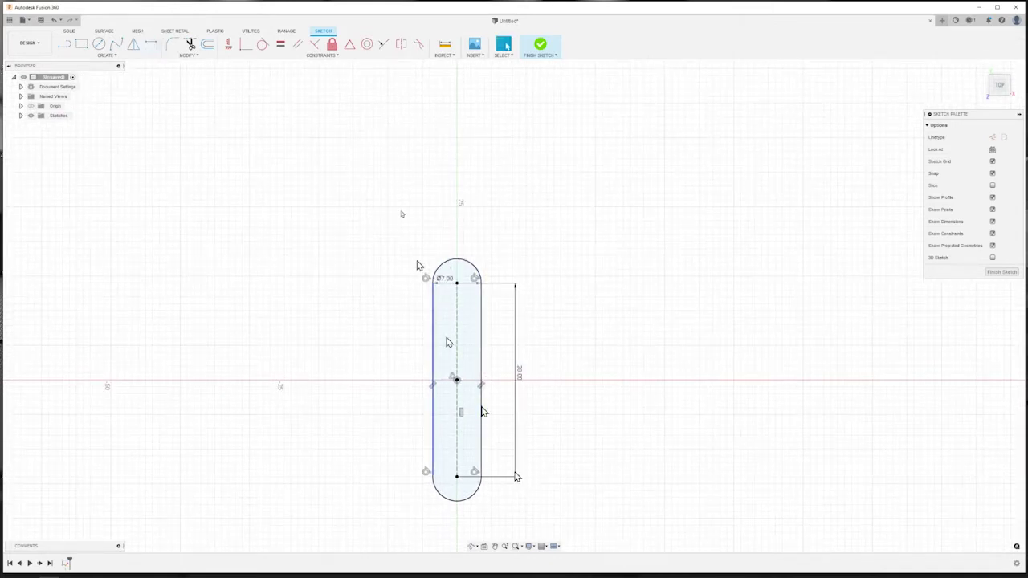
{"action": "left_click_drag", "start_coordinate": [402, 214], "coordinate": [523, 488]}
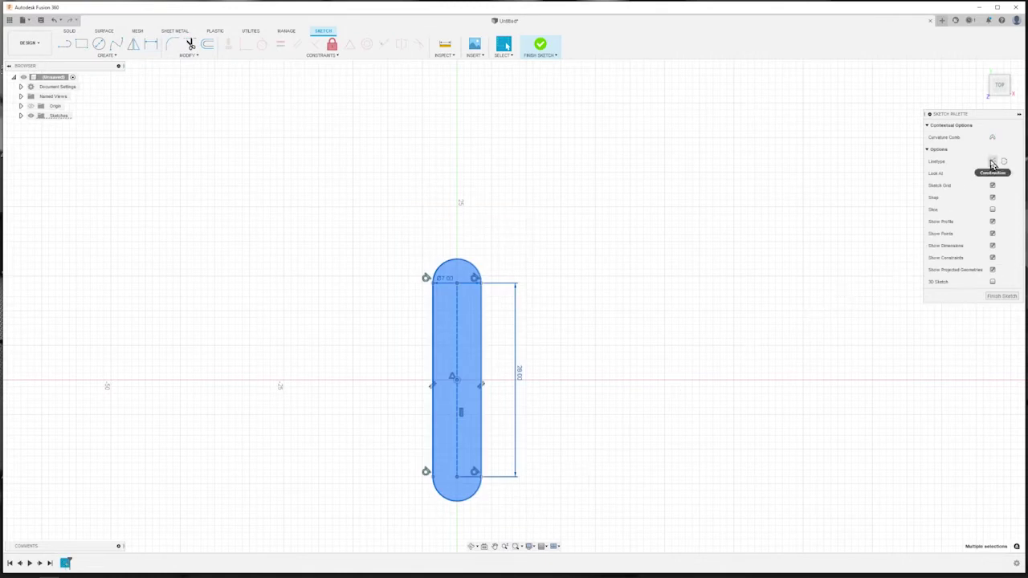
Step: Make the slot construction geometry and draw an inscribed hexagon of radius 45/2 around it
{"action": "left_click", "coordinate": [993, 163]}
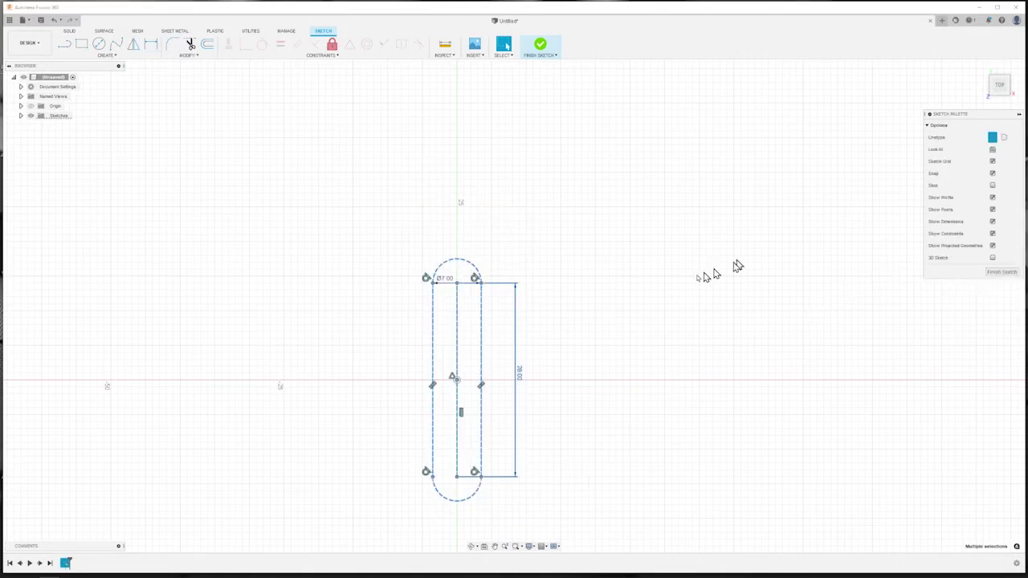
{"action": "left_click", "coordinate": [103, 54]}
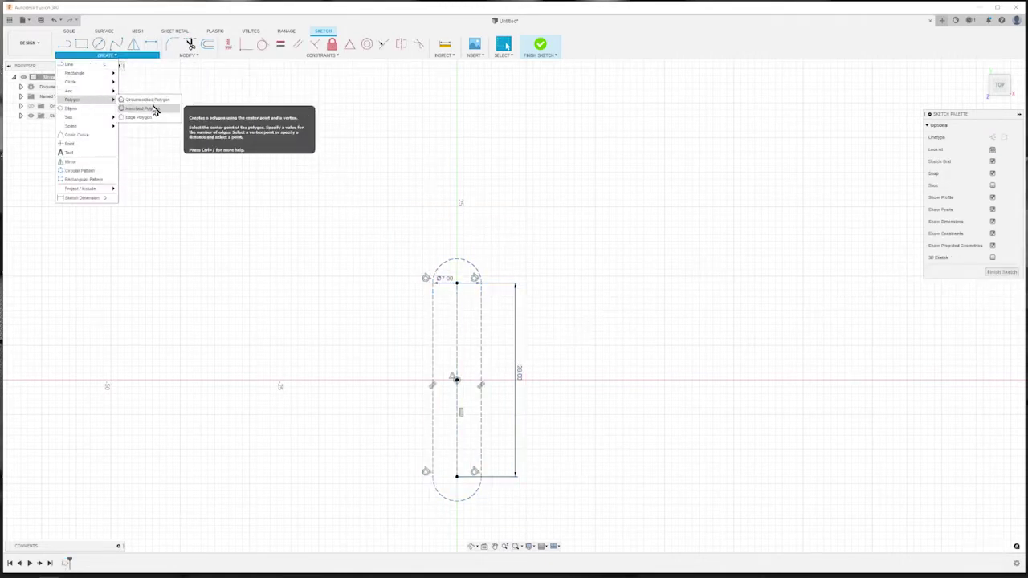
{"action": "left_click", "coordinate": [149, 107]}
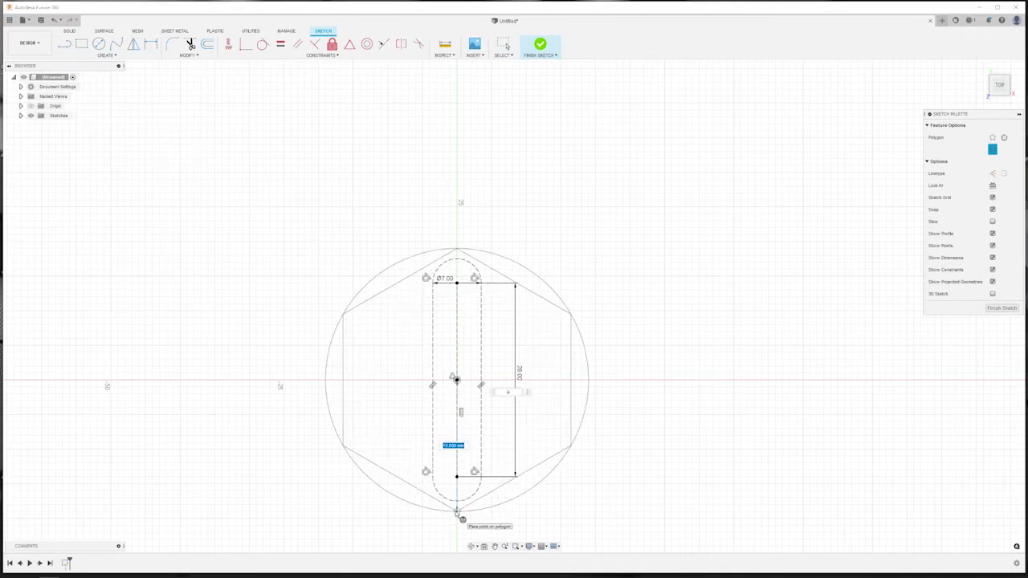
{"action": "type", "text": "45"}
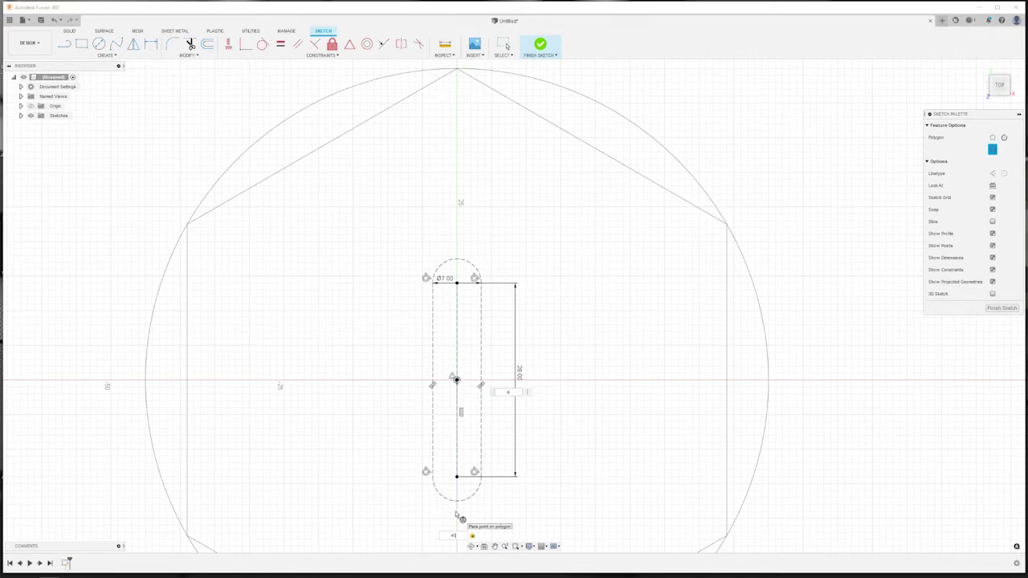
{"action": "type", "text": "/2"}
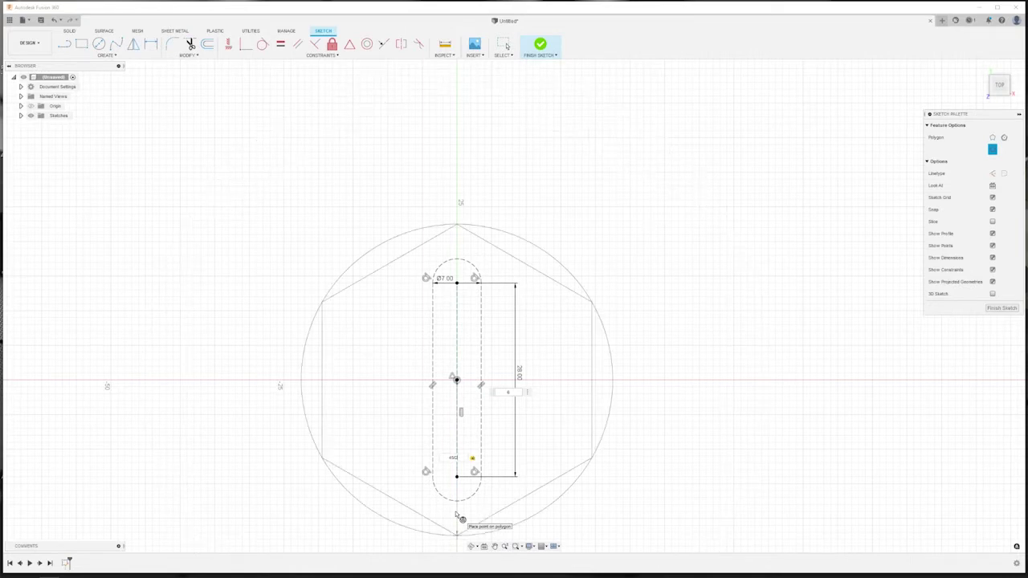
{"action": "left_click", "coordinate": [457, 515]}
{"action": "key", "text": "Escape"}
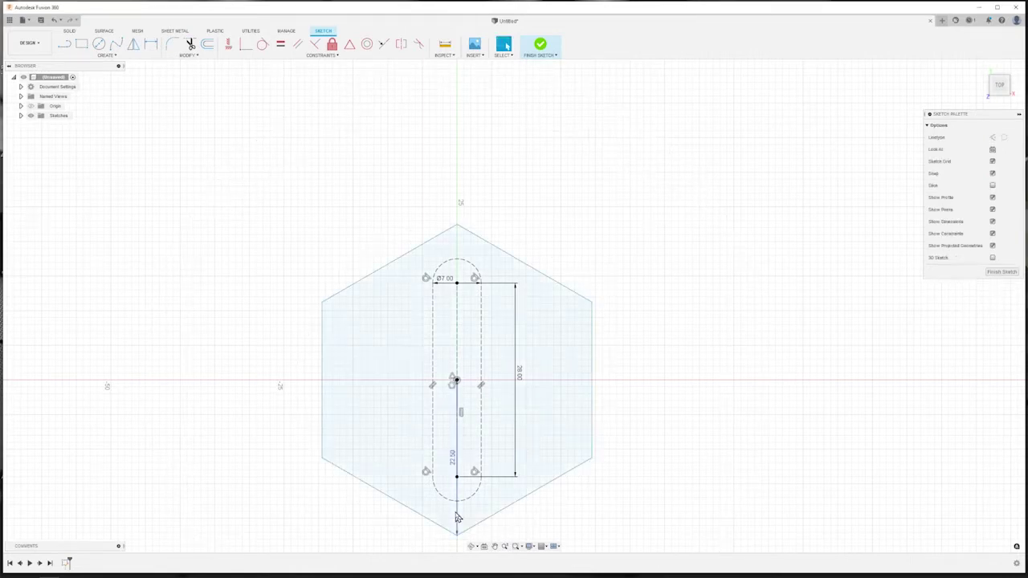
Step: Convert the 22.5 mm hexagon to construction lines
{"action": "left_click_drag", "start_coordinate": [281, 181], "coordinate": [631, 552]}
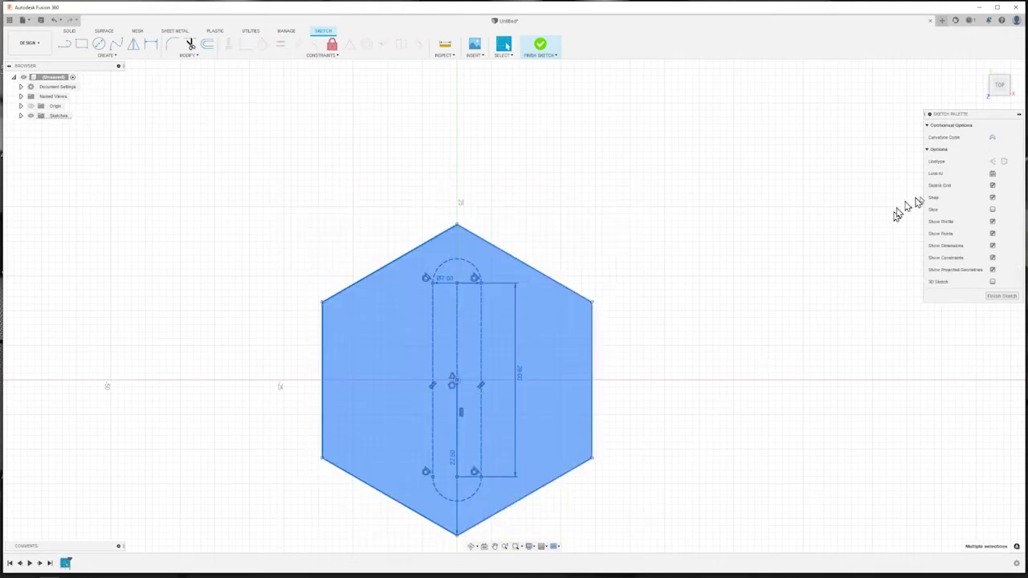
{"action": "left_click", "coordinate": [993, 138]}
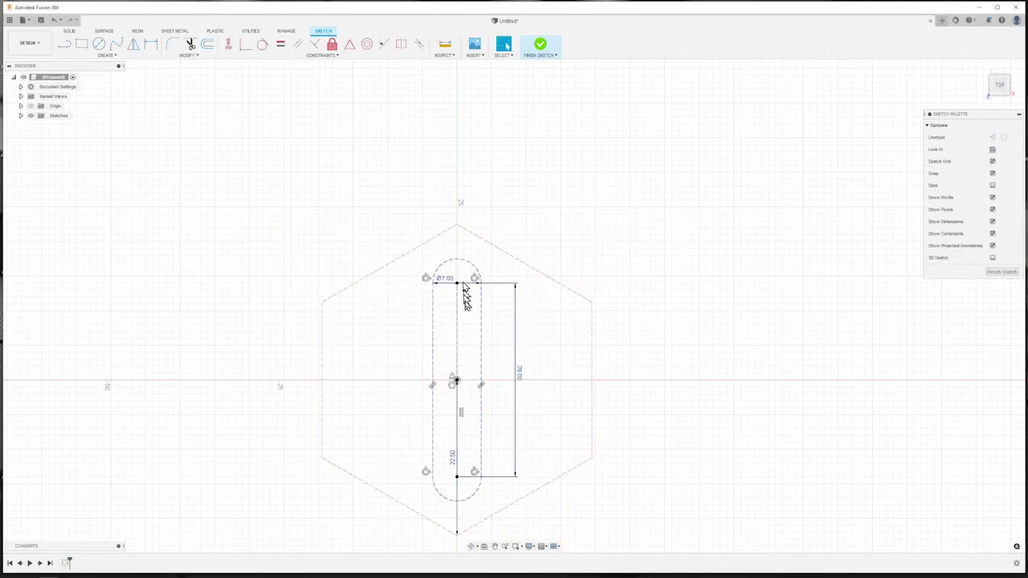
{"action": "scroll", "coordinate": [459, 303], "scroll_direction": "down", "scroll_amount": 1}
Step: Draw a 42 × 80 rectangle centred on the sketch origin
{"action": "mouse_move", "coordinate": [453, 404]}
{"action": "middle_mouse_down"}
{"action": "mouse_move", "coordinate": [464, 356]}
{"action": "mouse_move", "coordinate": [491, 339]}
{"action": "middle_mouse_up"}
{"action": "scroll", "coordinate": [314, 306], "scroll_direction": "down", "scroll_amount": 1}
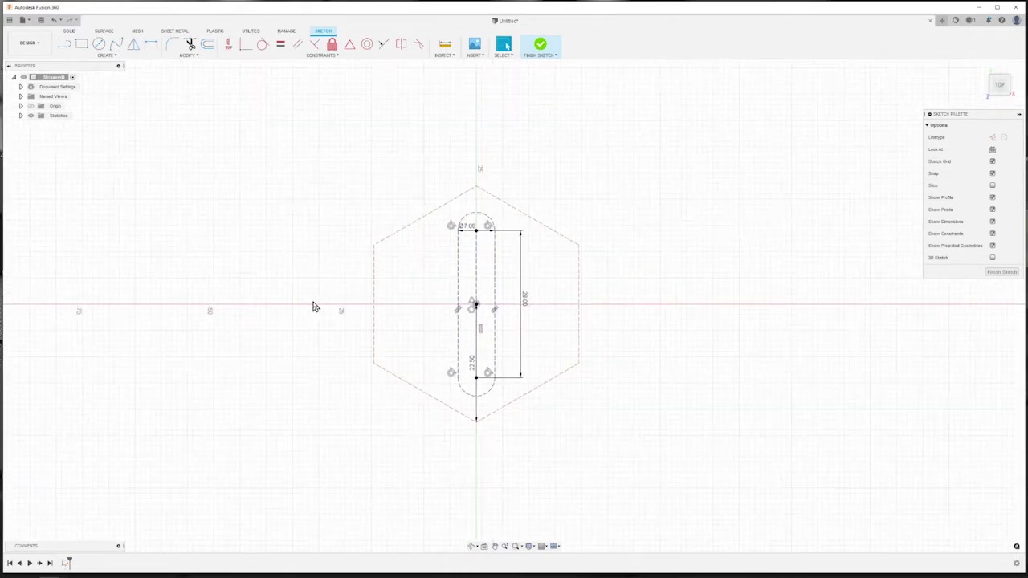
{"action": "scroll", "coordinate": [406, 317], "scroll_direction": "down", "scroll_amount": 1}
{"action": "scroll", "coordinate": [544, 306], "scroll_direction": "down", "scroll_amount": 1}
{"action": "left_click", "coordinate": [81, 43]}
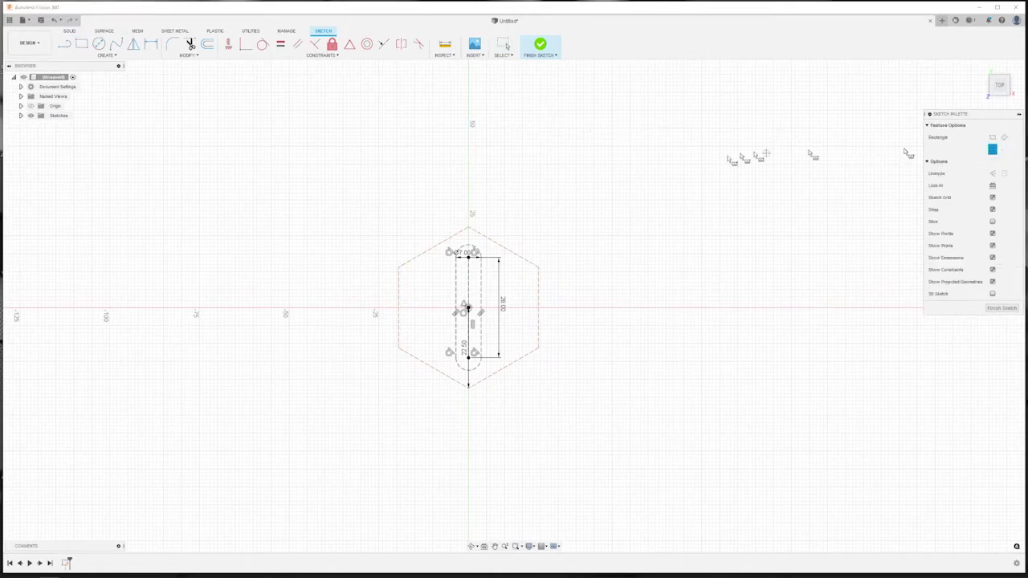
{"action": "left_click", "coordinate": [468, 307]}
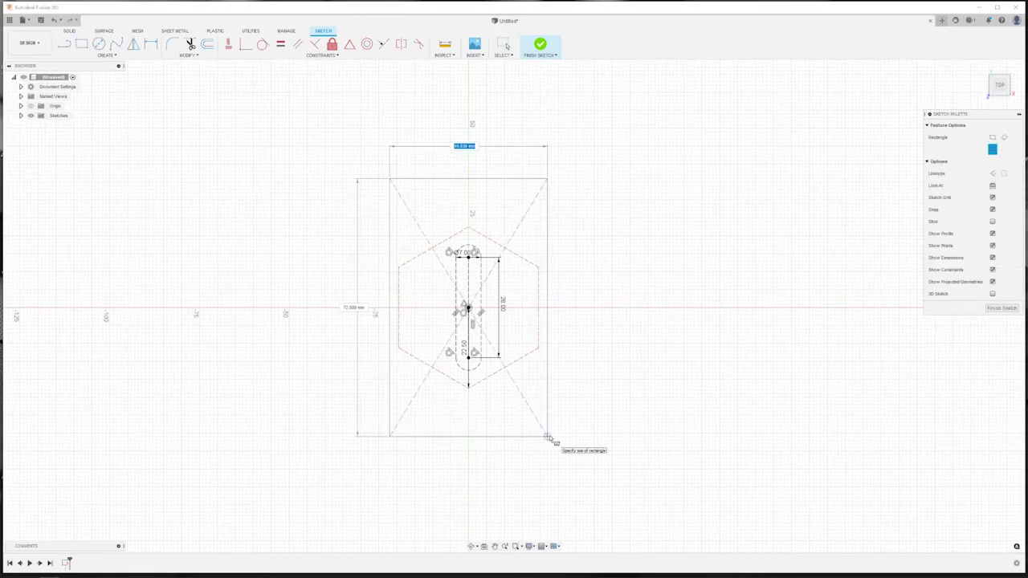
{"action": "type", "text": "42"}
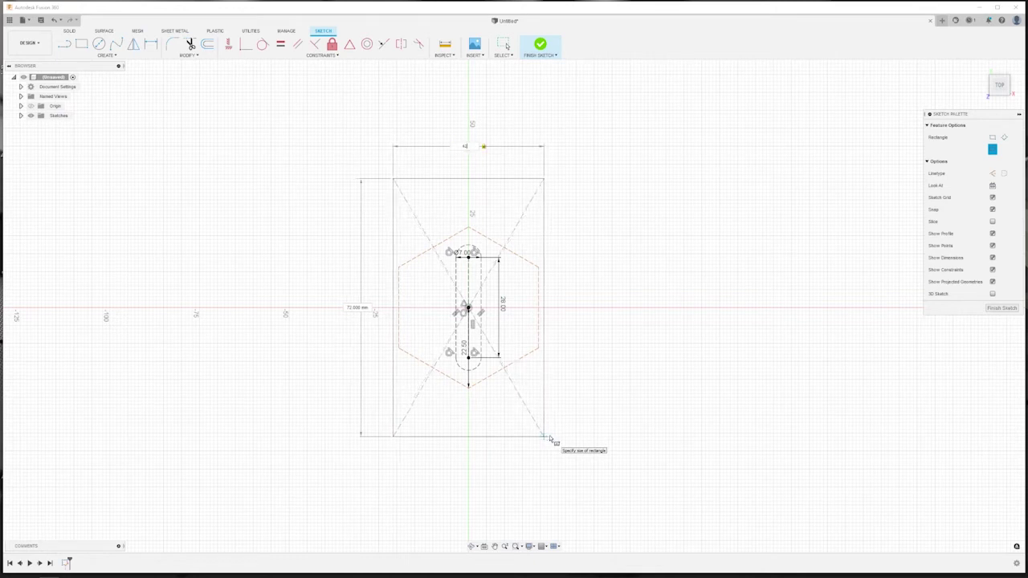
{"action": "key", "text": "Tab"}
{"action": "type", "text": "0"}
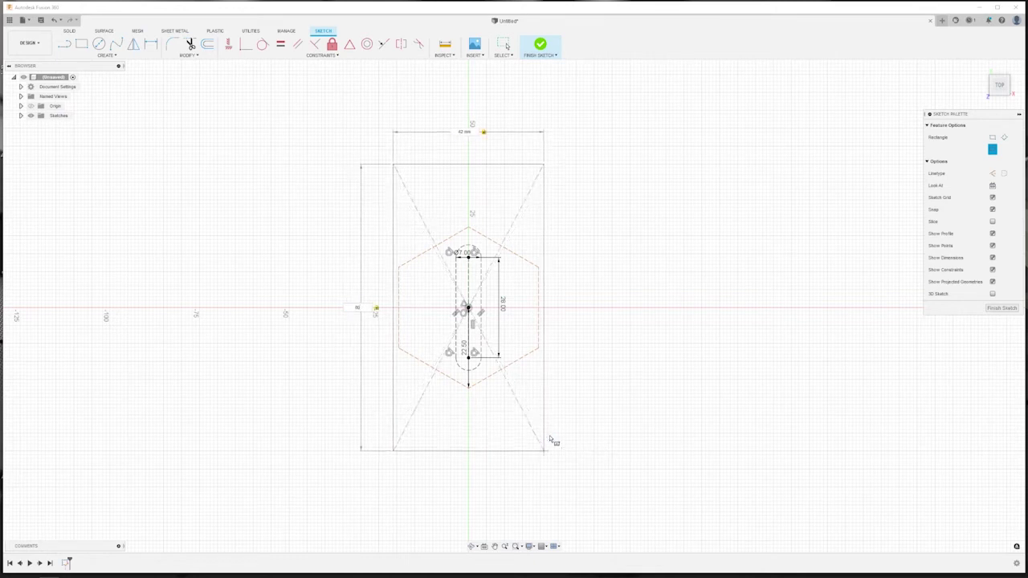
{"action": "key", "text": "Return"}
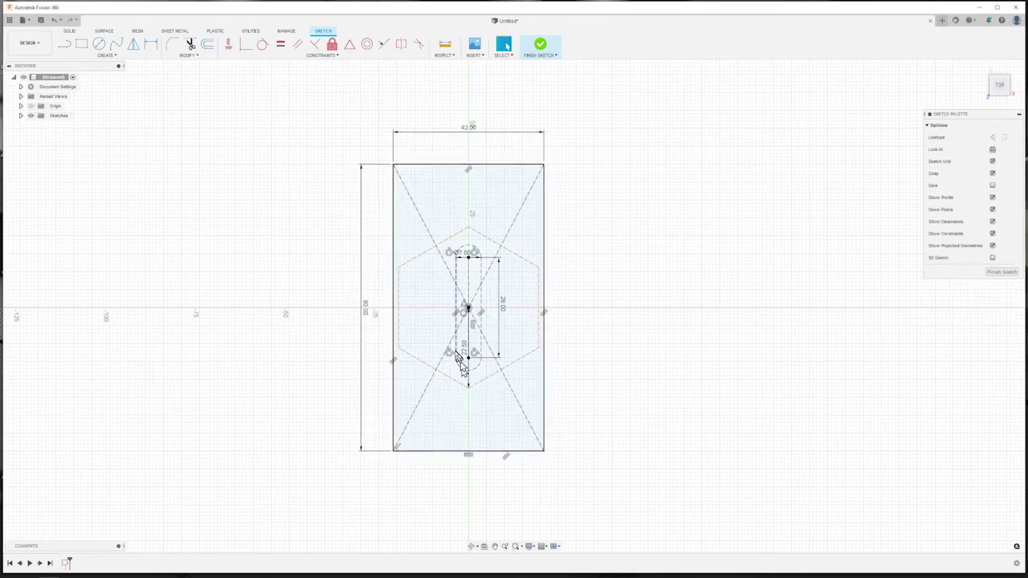
{"action": "key", "text": "e"}
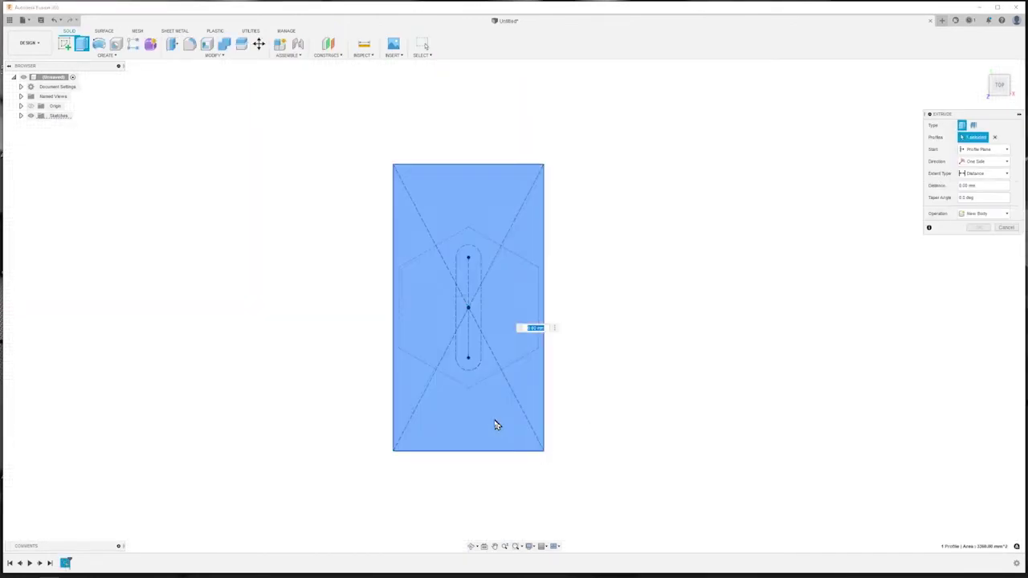
Step: Extrude the 42 × 80 rectangle about 22.5 mm into a solid box body
{"action": "left_click_drag", "start_coordinate": [468, 301], "coordinate": [459, 245]}
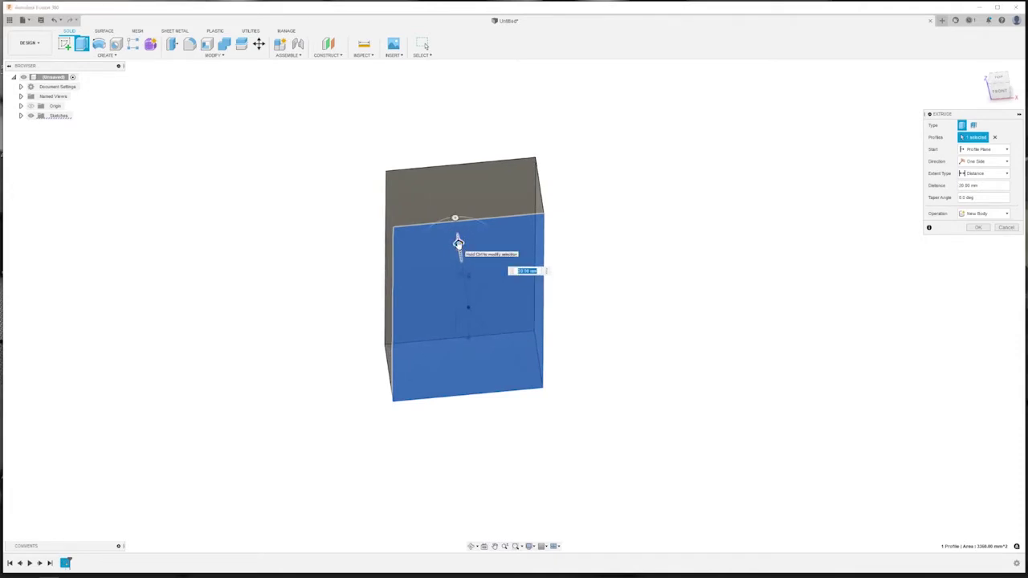
{"action": "left_click_drag", "start_coordinate": [458, 243], "coordinate": [456, 233]}
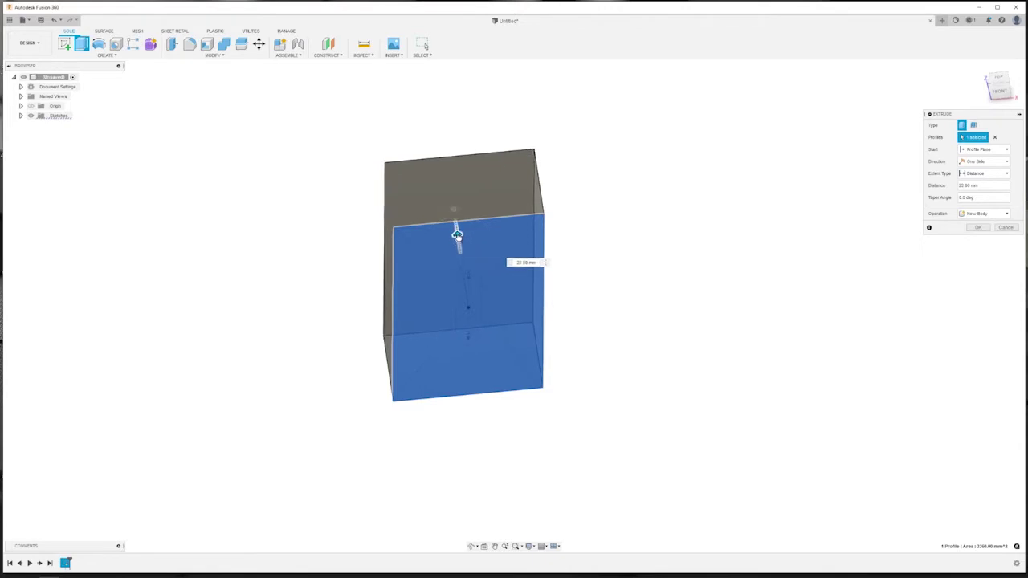
{"action": "key", "text": "Return"}
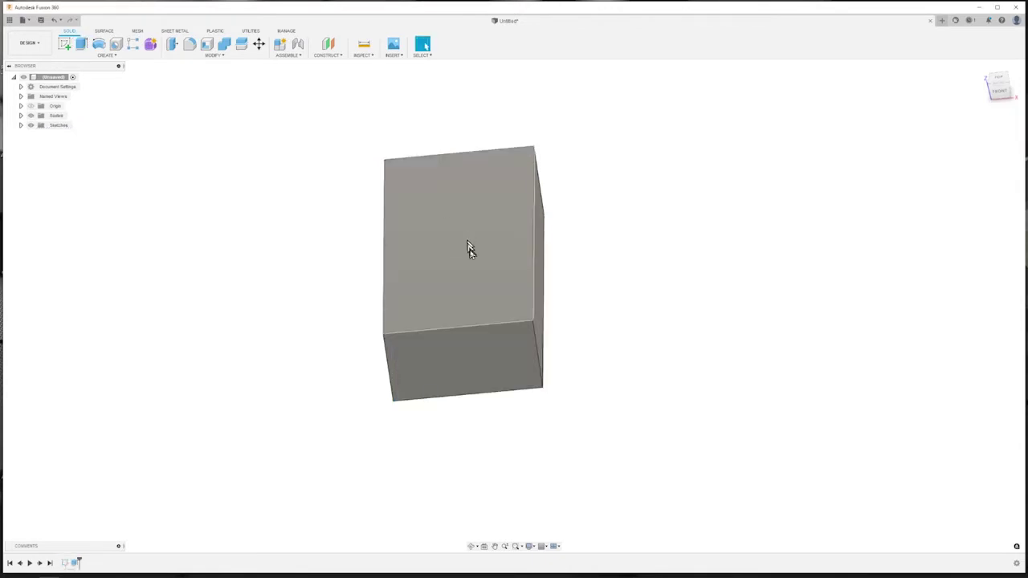
{"action": "mouse_move", "coordinate": [470, 249]}
{"action": "middle_mouse_down", "text": "shift"}
{"action": "mouse_move", "coordinate": [489, 266]}
{"action": "mouse_move", "coordinate": [507, 250]}
{"action": "mouse_move", "coordinate": [482, 236]}
{"action": "mouse_move", "coordinate": [480, 284]}
{"action": "mouse_move", "coordinate": [465, 289]}
{"action": "mouse_move", "coordinate": [450, 271]}
{"action": "mouse_move", "coordinate": [536, 266]}
{"action": "middle_mouse_up", "text": "shift"}
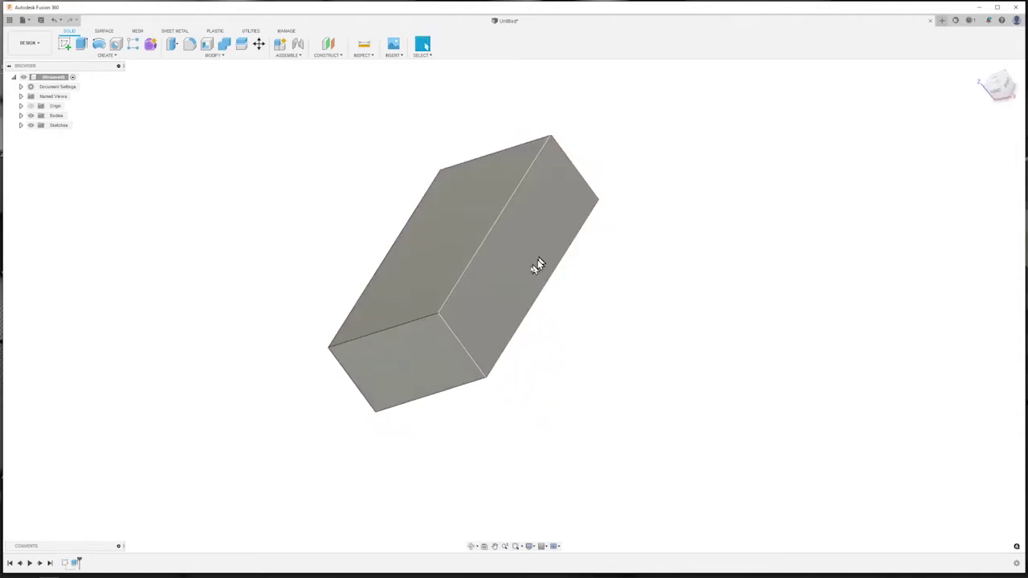
{"action": "left_click", "coordinate": [523, 271]}
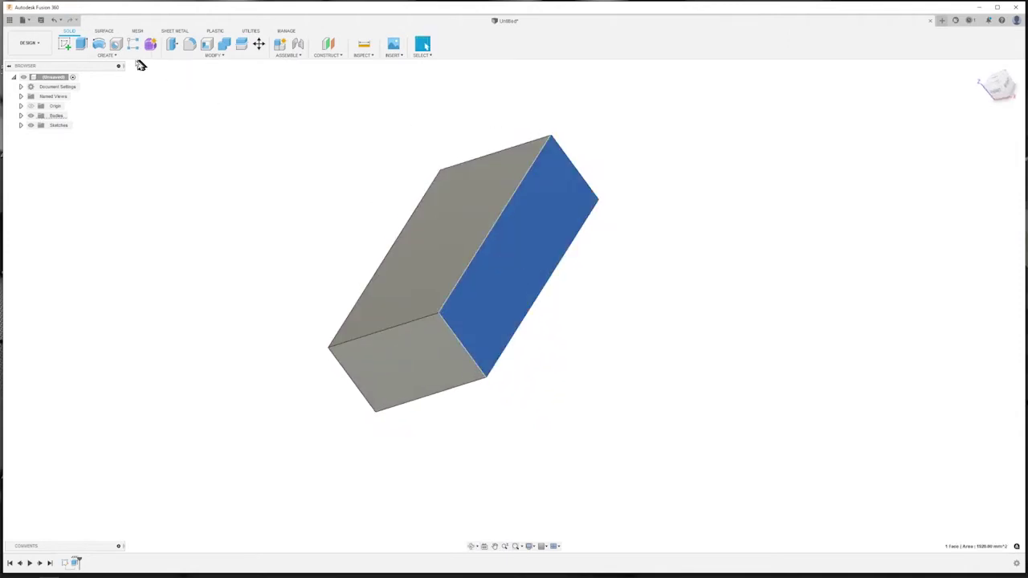
Step: Sketch a spline curve across the block's long side face
{"action": "left_click", "coordinate": [70, 47]}
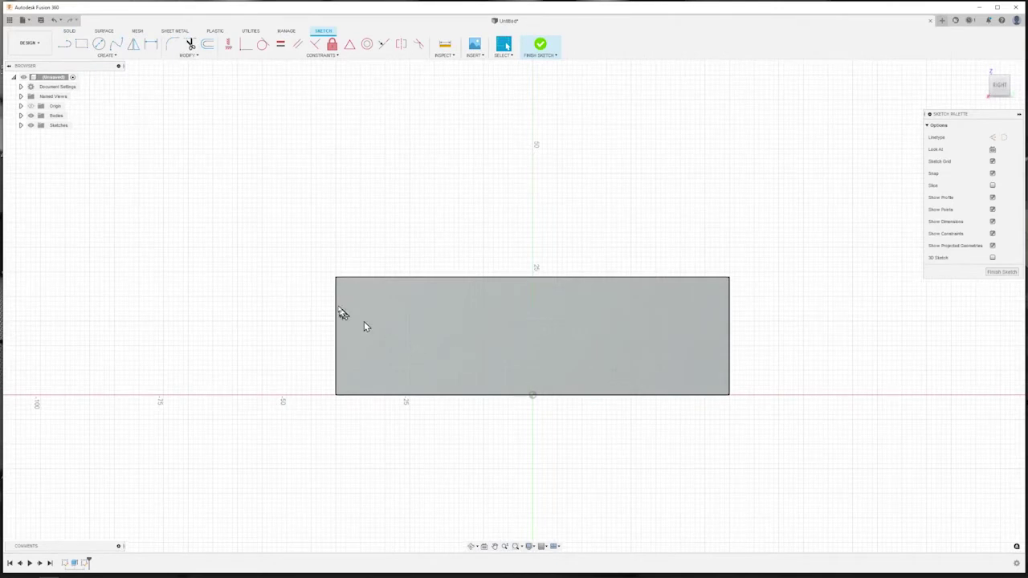
{"action": "left_click", "coordinate": [116, 45]}
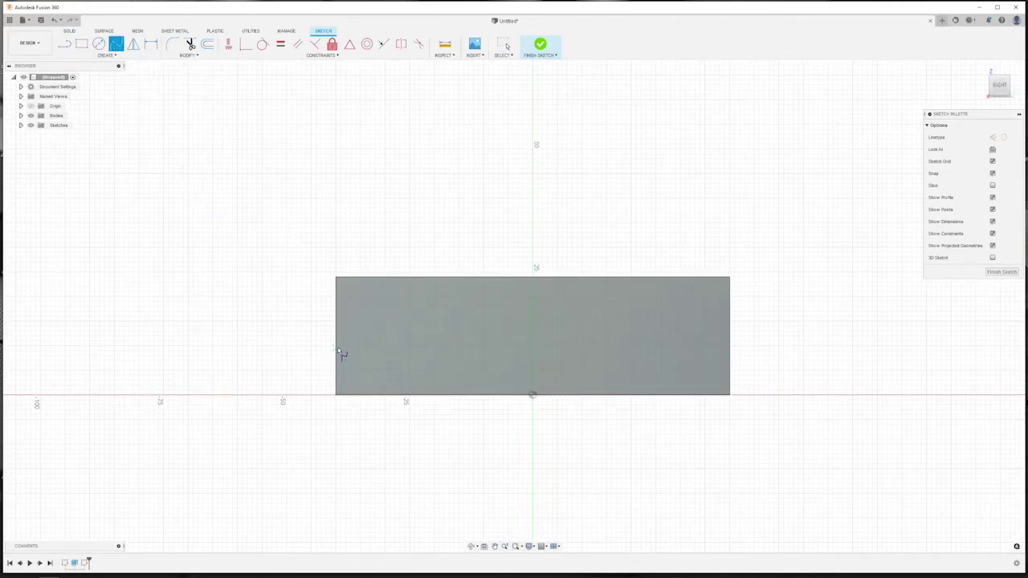
{"action": "left_click", "coordinate": [381, 296]}
{"action": "left_click", "coordinate": [732, 317]}
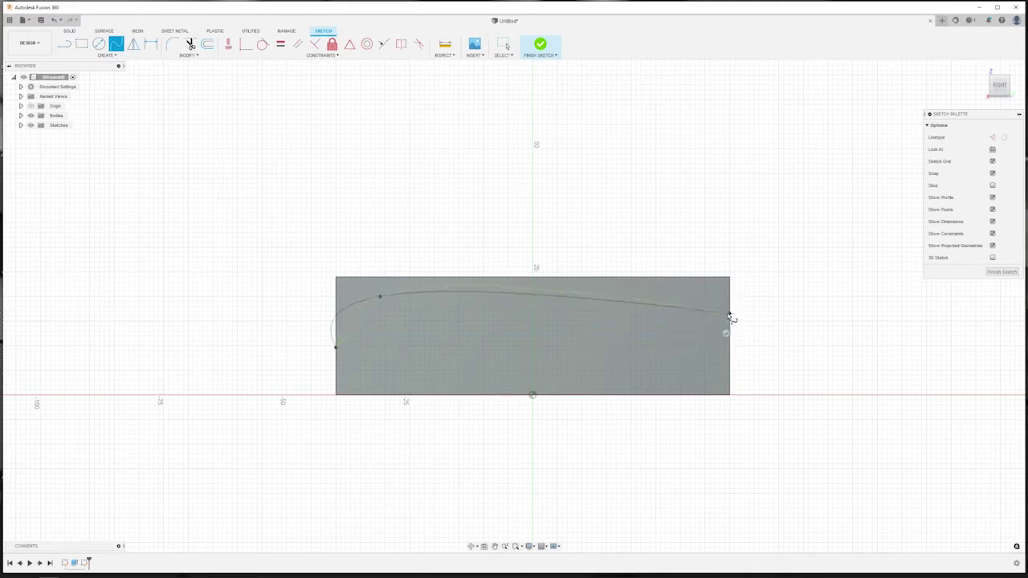
{"action": "left_click", "coordinate": [726, 332]}
{"action": "key", "text": "Escape"}
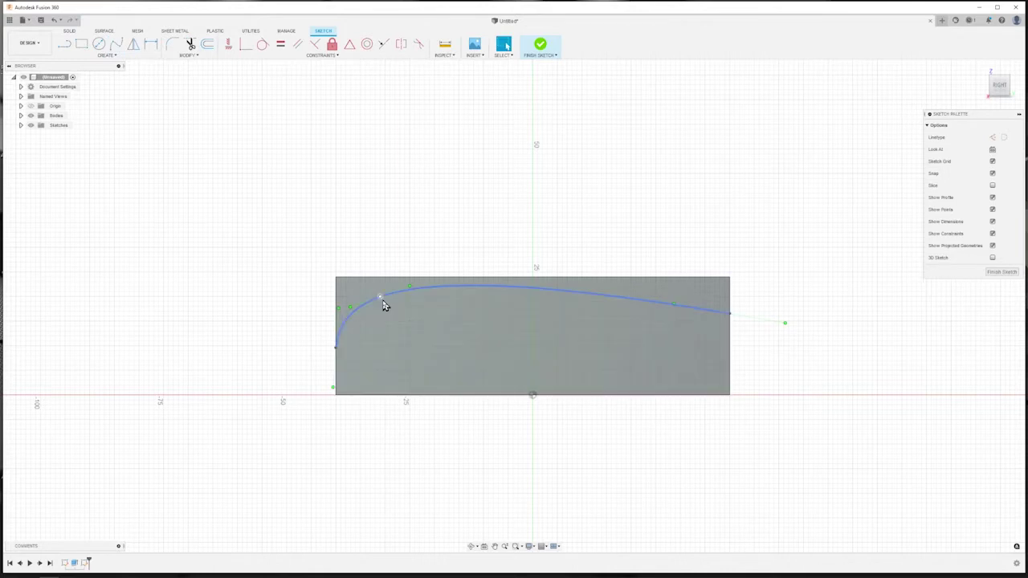
Step: Cut away the region above the spline through the whole block
{"action": "left_click", "coordinate": [386, 299]}
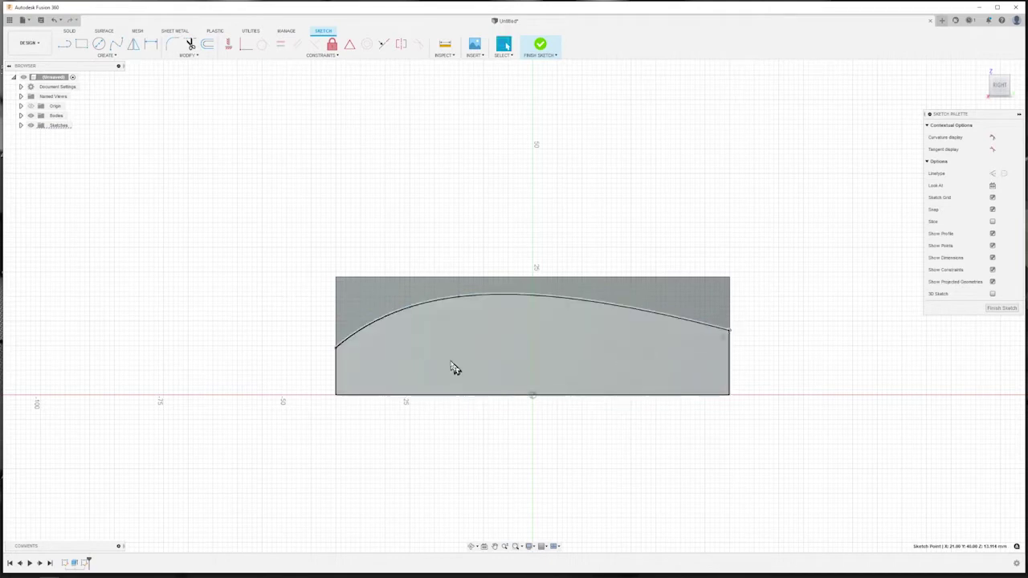
{"action": "key", "text": "Escape"}
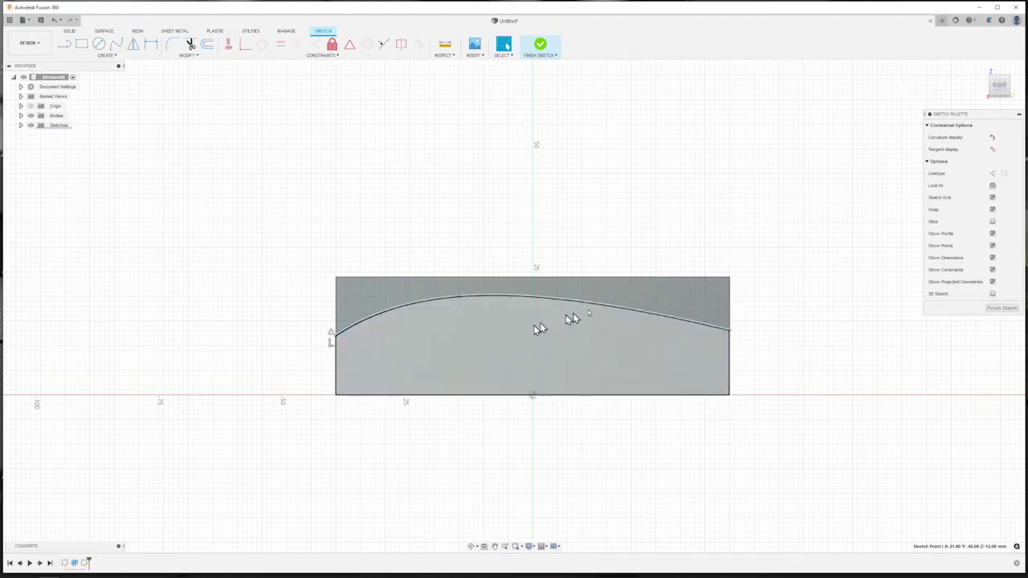
{"action": "left_click", "coordinate": [695, 298]}
{"action": "key", "text": "e"}
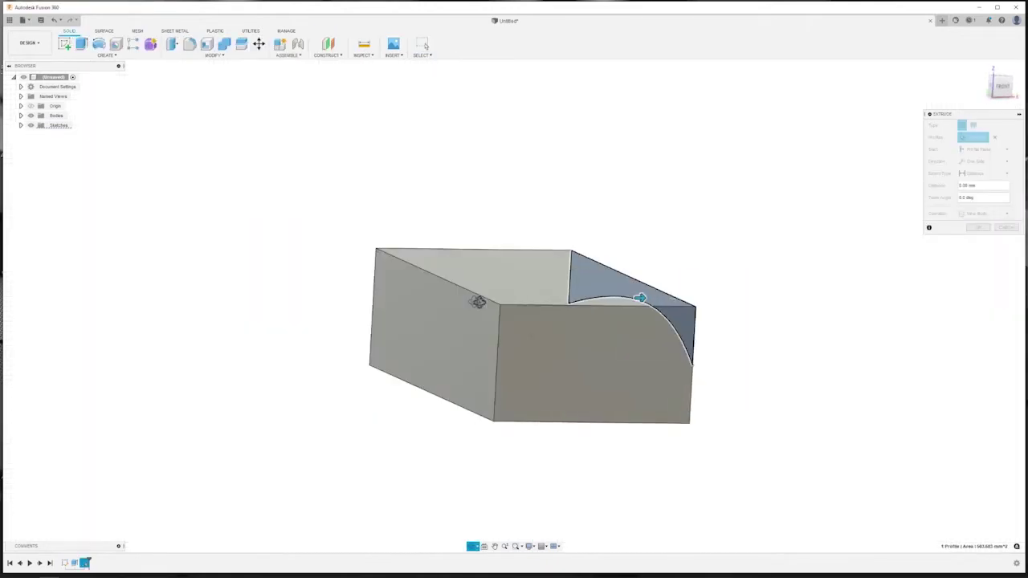
{"action": "key", "text": "Return"}
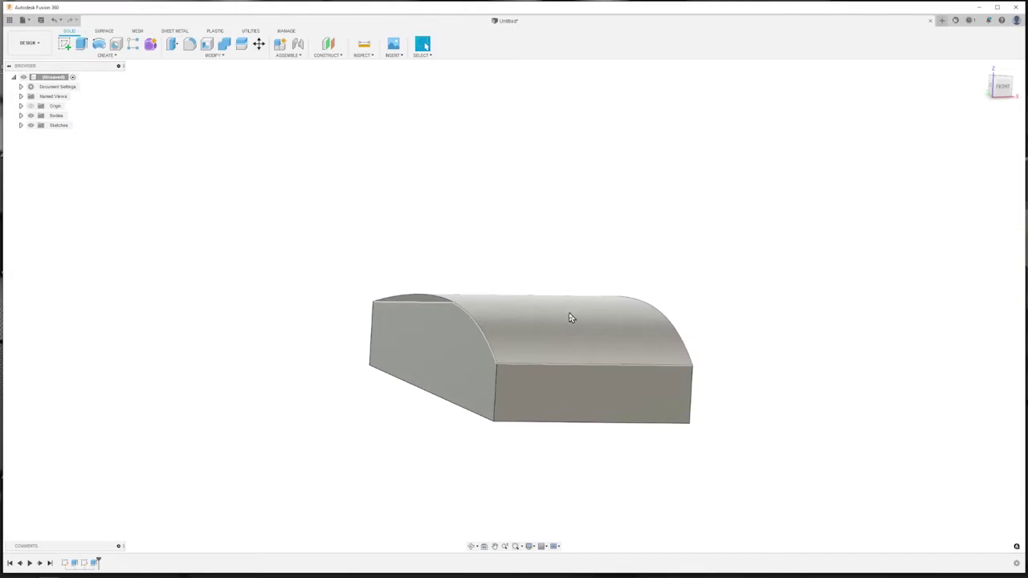
{"action": "mouse_move", "coordinate": [562, 322]}
{"action": "middle_mouse_down", "text": "shift"}
{"action": "mouse_move", "coordinate": [519, 311]}
{"action": "mouse_move", "coordinate": [551, 305]}
{"action": "mouse_move", "coordinate": [569, 333]}
{"action": "mouse_move", "coordinate": [574, 322]}
{"action": "mouse_move", "coordinate": [526, 321]}
{"action": "middle_mouse_up", "text": "shift"}
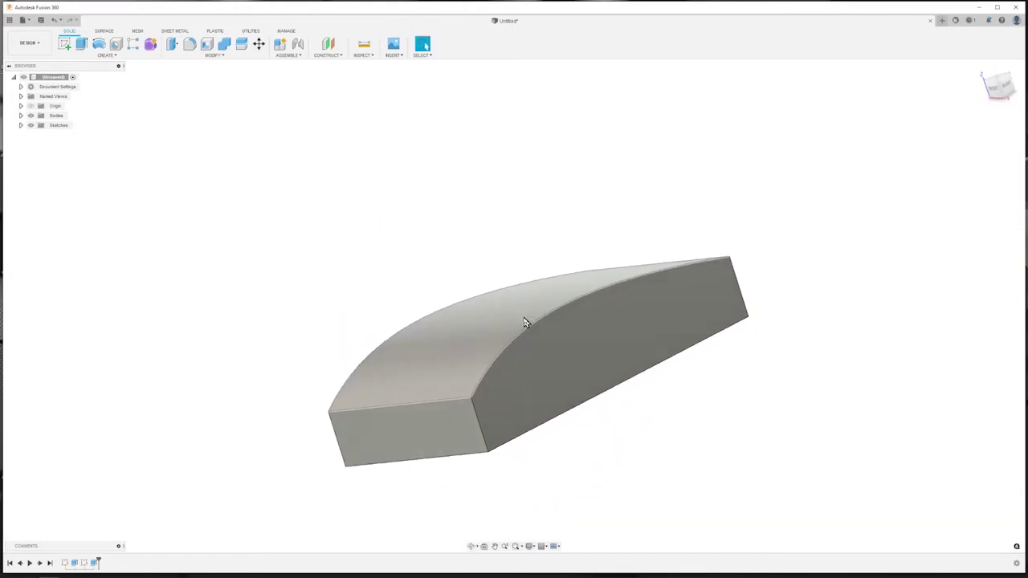
Step: Select the block's four vertical corner edges
{"action": "left_click", "coordinate": [480, 421]}
{"action": "middle_click_drag", "start_coordinate": [400, 430], "coordinate": [513, 420], "text": "shift"}
{"action": "left_click", "coordinate": [455, 395], "text": "shift"}
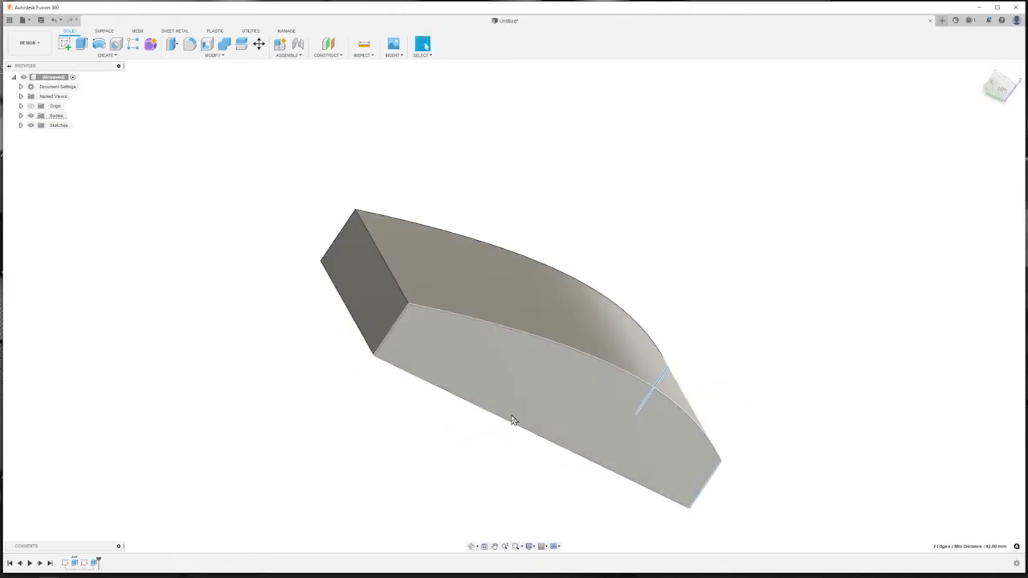
{"action": "left_click", "coordinate": [393, 327], "text": "shift"}
{"action": "left_click", "coordinate": [343, 233], "text": "shift"}
{"action": "middle_click_drag", "start_coordinate": [470, 377], "coordinate": [522, 378], "text": "shift"}
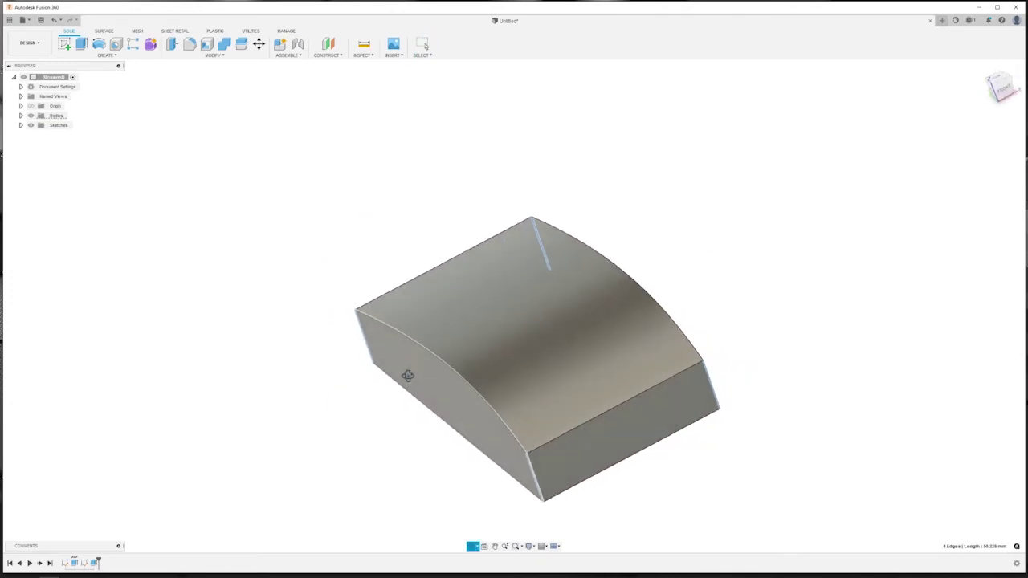
Step: Fillet the four vertical corners with a large radius of about 20 mm
{"action": "left_click", "coordinate": [190, 43]}
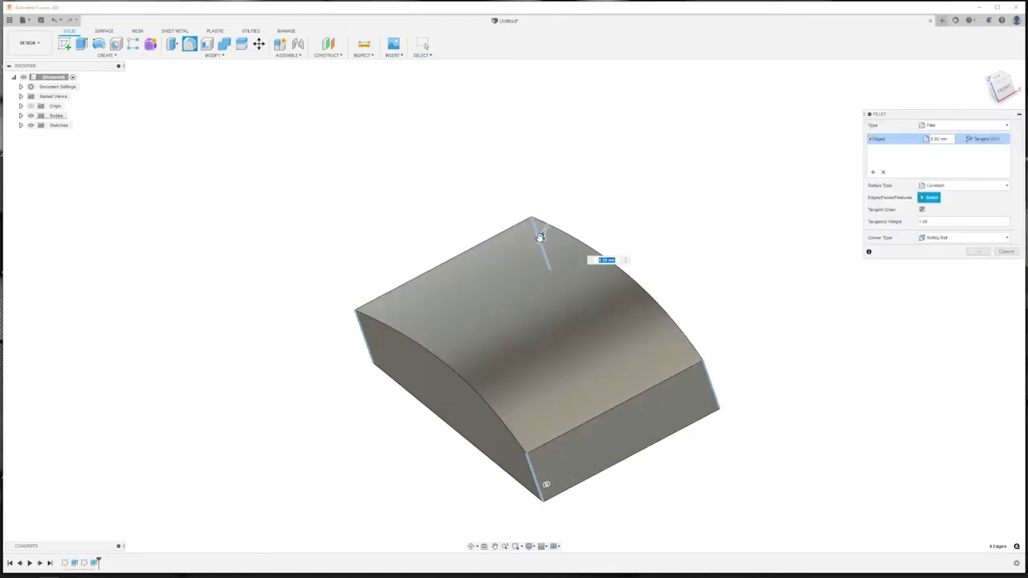
{"action": "left_click_drag", "start_coordinate": [539, 235], "coordinate": [535, 264]}
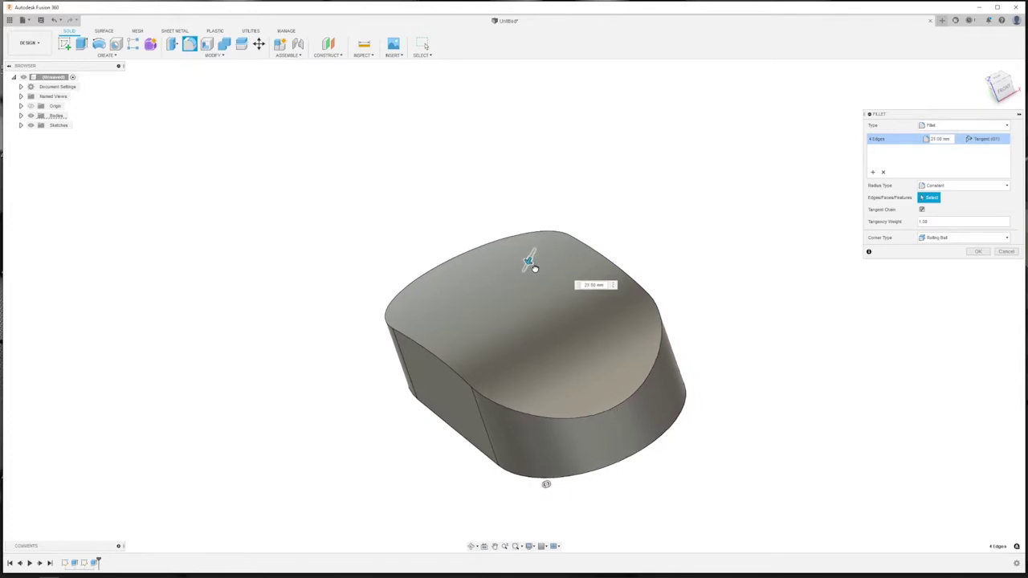
{"action": "left_click_drag", "start_coordinate": [534, 266], "coordinate": [534, 265]}
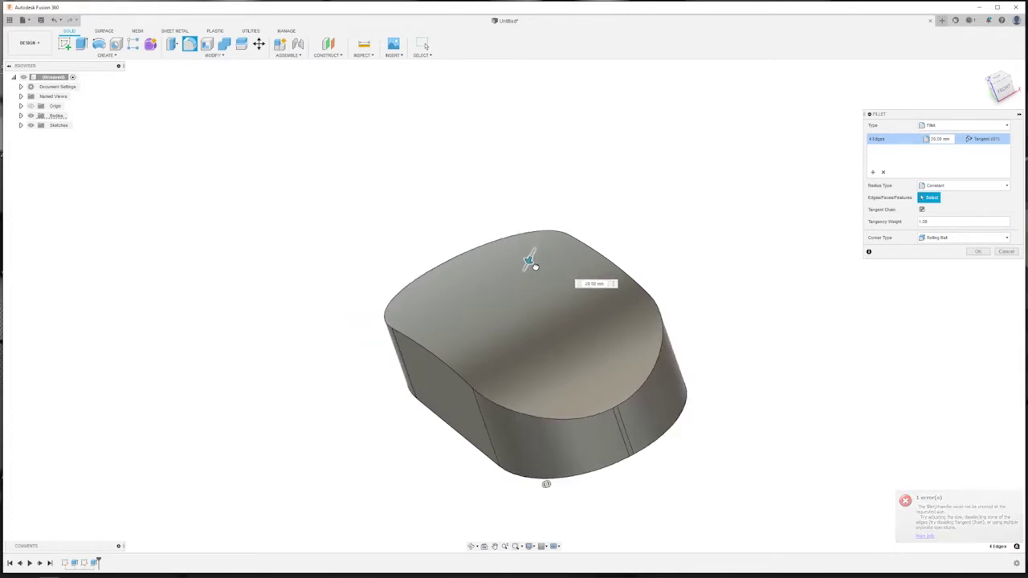
{"action": "middle_click_drag", "start_coordinate": [534, 266], "coordinate": [314, 411], "text": "shift"}
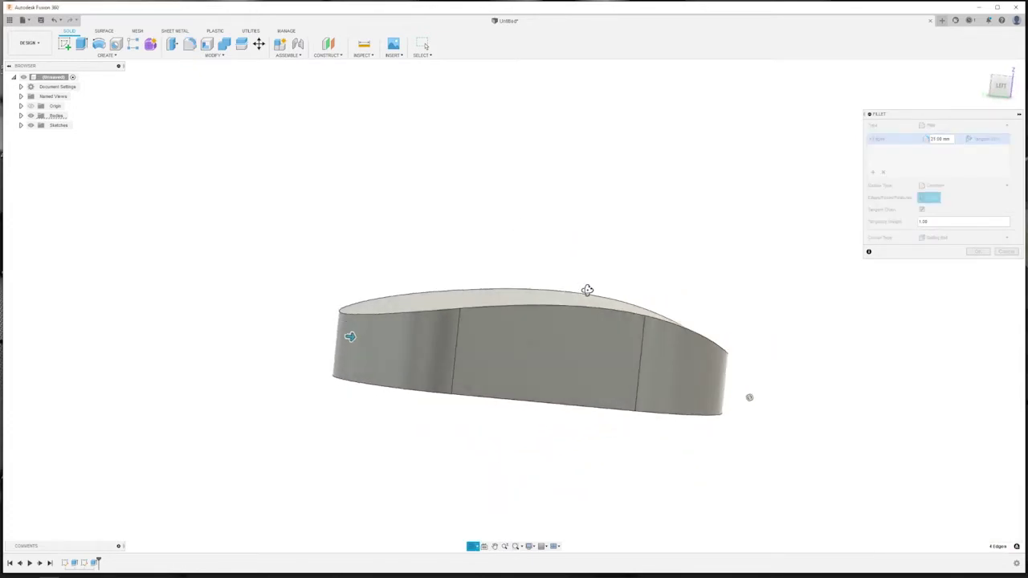
{"action": "key", "text": "Return"}
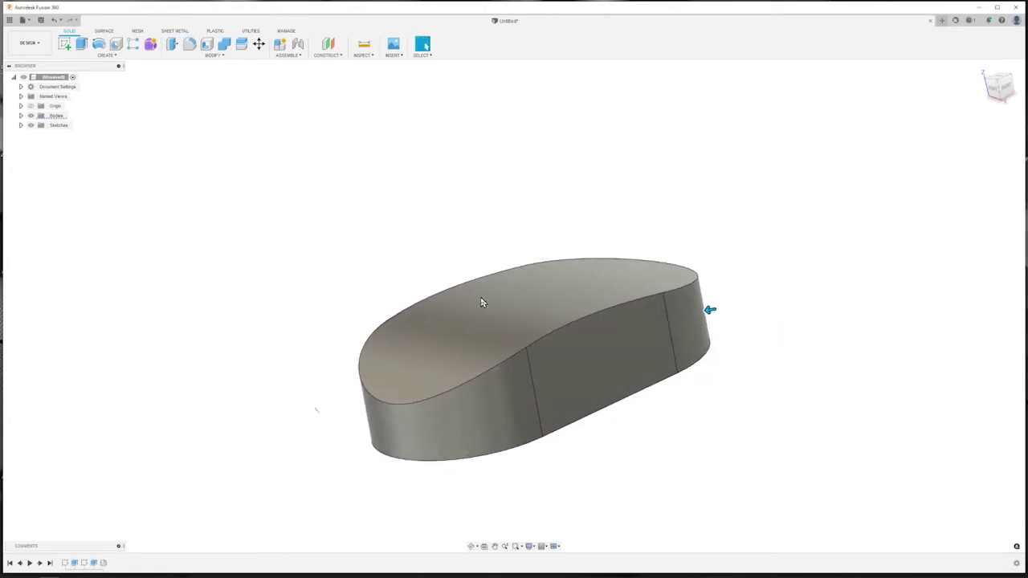
{"action": "middle_click_drag", "start_coordinate": [463, 333], "coordinate": [519, 350], "text": "shift"}
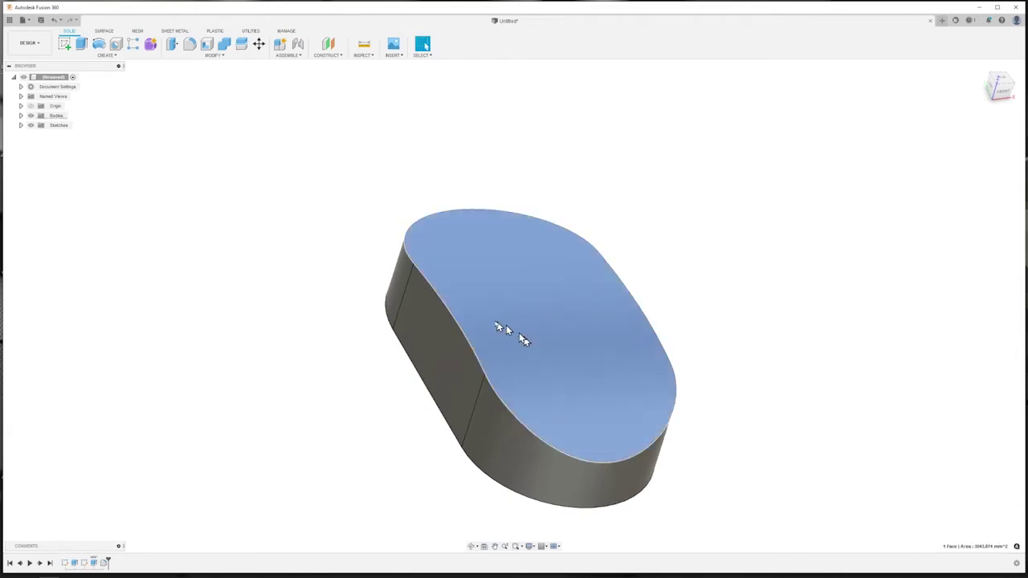
{"action": "left_click", "coordinate": [510, 335]}
Step: Fillet the rim of the curved top face with about an 8 mm radius
{"action": "left_click", "coordinate": [192, 45]}
{"action": "left_click_drag", "start_coordinate": [544, 213], "coordinate": [540, 223]}
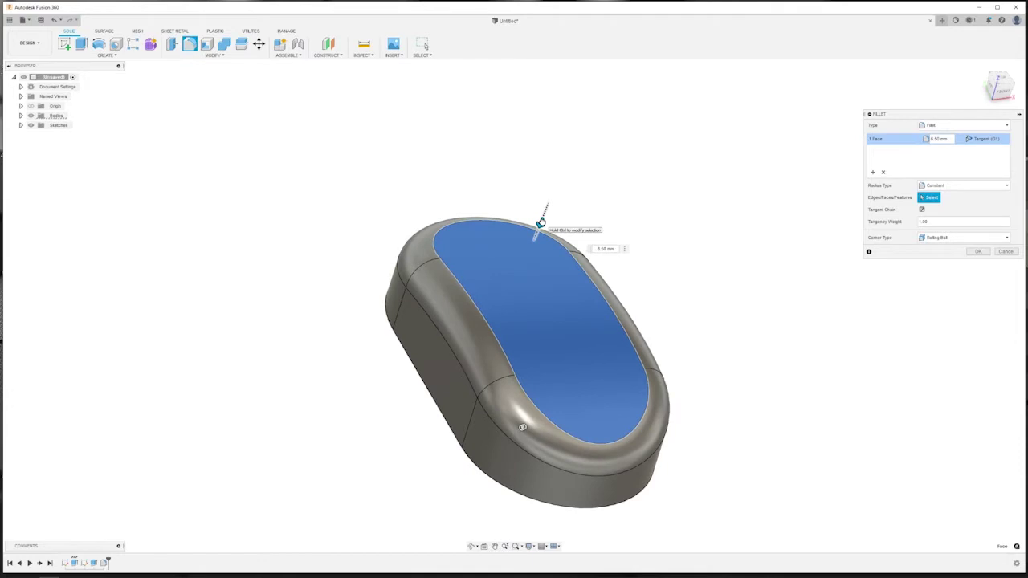
{"action": "mouse_move", "coordinate": [337, 334]}
{"action": "middle_mouse_down", "text": "shift"}
{"action": "mouse_move", "coordinate": [300, 314]}
{"action": "mouse_move", "coordinate": [295, 329]}
{"action": "mouse_move", "coordinate": [339, 338]}
{"action": "mouse_move", "coordinate": [321, 343]}
{"action": "mouse_move", "coordinate": [326, 359]}
{"action": "mouse_move", "coordinate": [342, 358]}
{"action": "mouse_move", "coordinate": [338, 349]}
{"action": "mouse_move", "coordinate": [353, 356]}
{"action": "mouse_move", "coordinate": [375, 417]}
{"action": "mouse_move", "coordinate": [365, 399]}
{"action": "mouse_move", "coordinate": [355, 406]}
{"action": "middle_mouse_up", "text": "shift"}
{"action": "key", "text": "Return"}
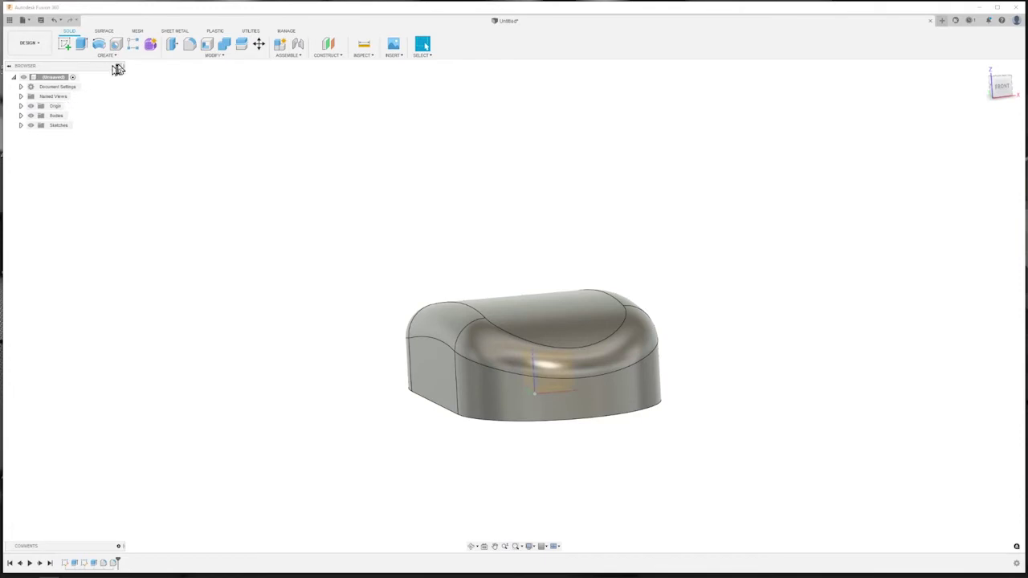
Step: Sketch on the body's flat end face and project the face outline into it
{"action": "left_click", "coordinate": [64, 43]}
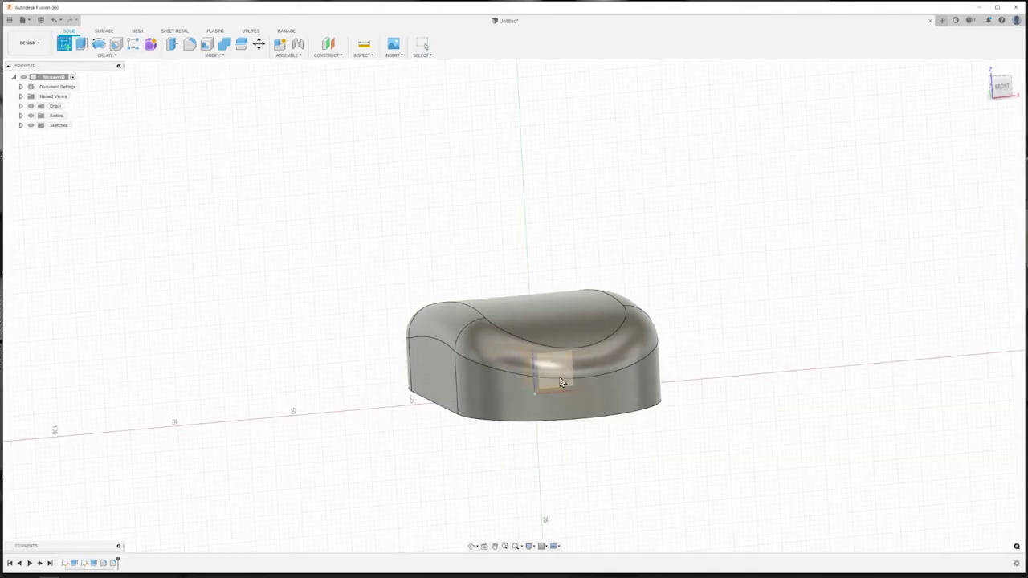
{"action": "left_click", "coordinate": [561, 382]}
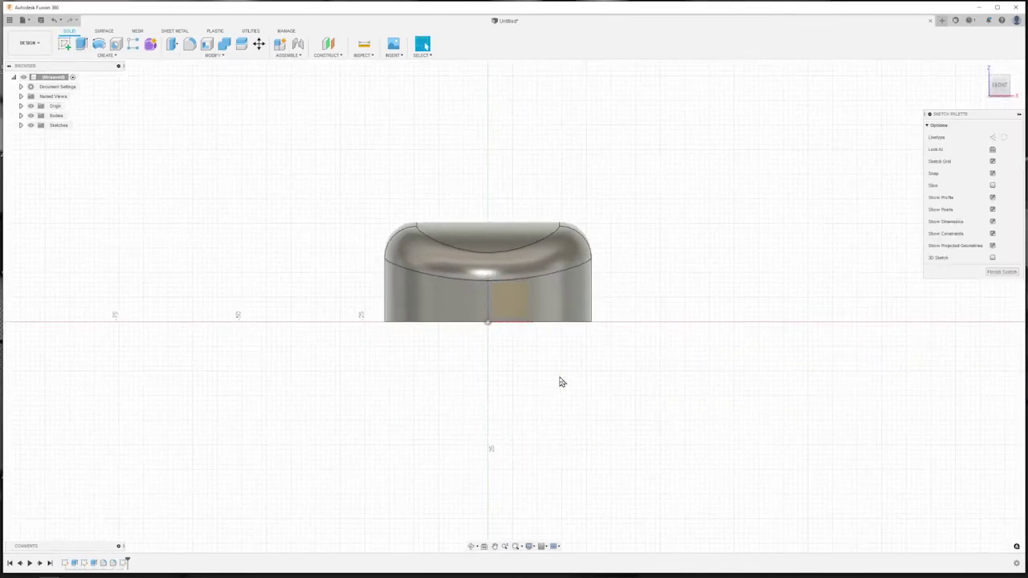
{"action": "key", "text": "p"}
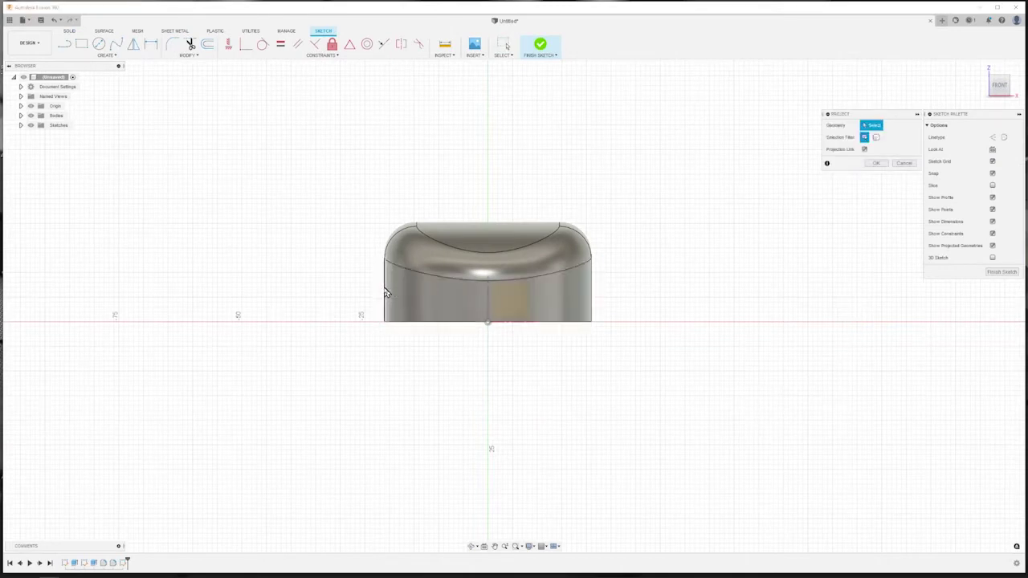
{"action": "left_click", "coordinate": [386, 301]}
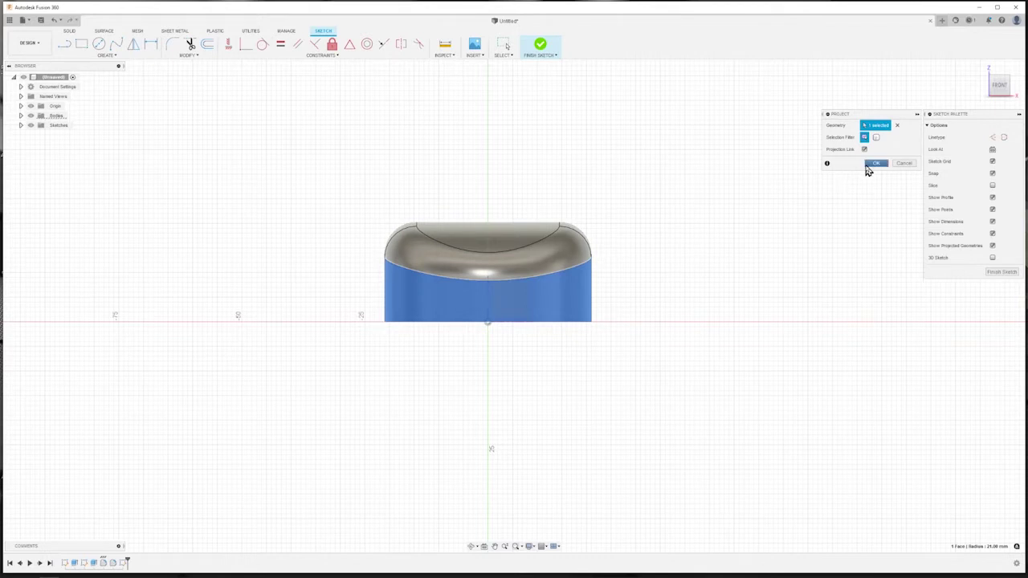
{"action": "left_click", "coordinate": [875, 163]}
{"action": "scroll", "coordinate": [795, 474], "scroll_direction": "down", "scroll_amount": 1}
{"action": "scroll", "coordinate": [405, 310], "scroll_direction": "up", "scroll_amount": 1}
{"action": "scroll", "coordinate": [404, 311], "scroll_direction": "up", "scroll_amount": 1}
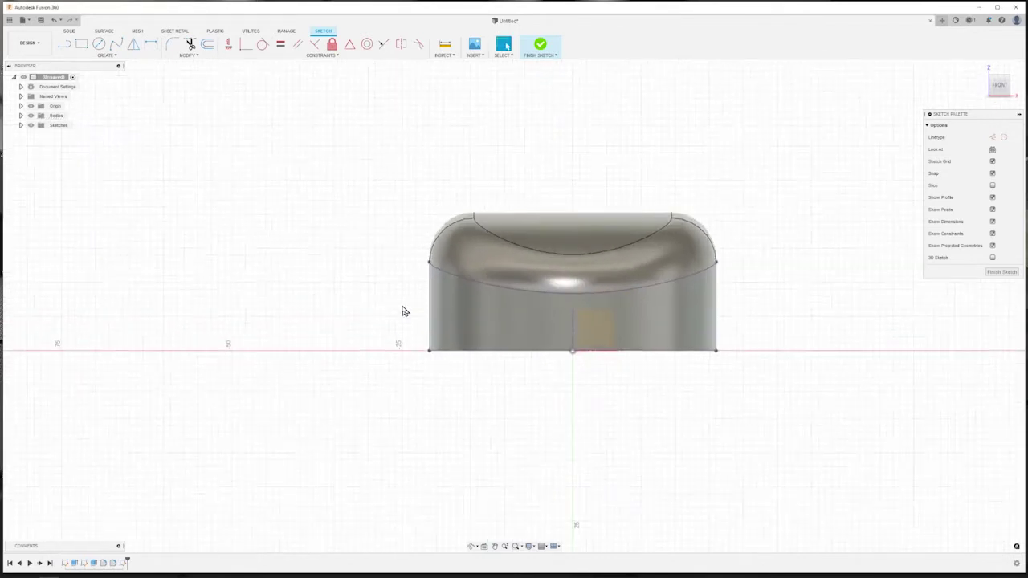
{"action": "scroll", "coordinate": [404, 310], "scroll_direction": "up", "scroll_amount": 2}
{"action": "scroll", "coordinate": [404, 310], "scroll_direction": "up", "scroll_amount": 2}
{"action": "scroll", "coordinate": [404, 310], "scroll_direction": "up", "scroll_amount": 1}
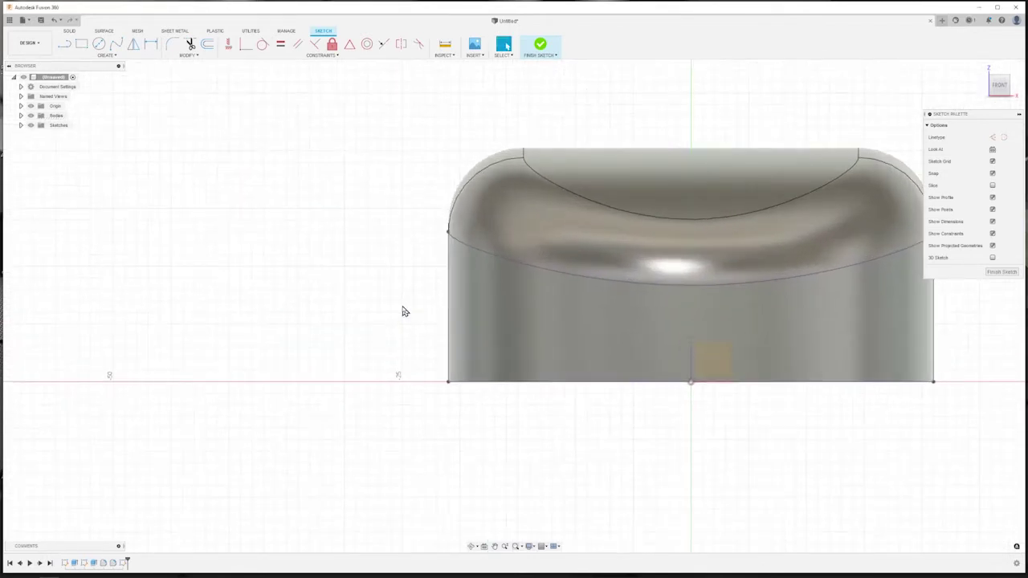
{"action": "left_click", "coordinate": [99, 43]}
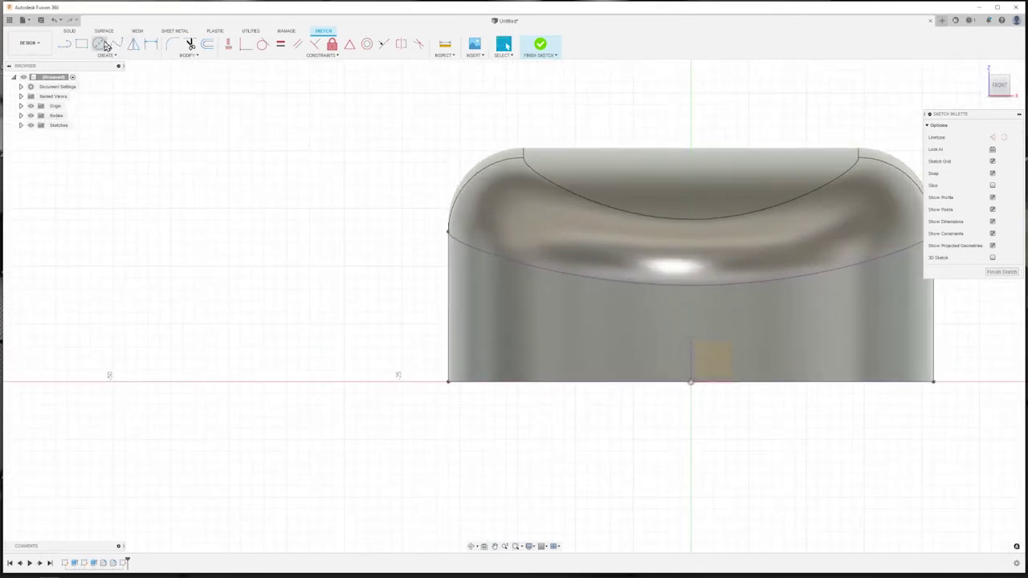
Step: Try a circle and then a three-point arc on the body's left edge, cancelling both
{"action": "left_click", "coordinate": [448, 330]}
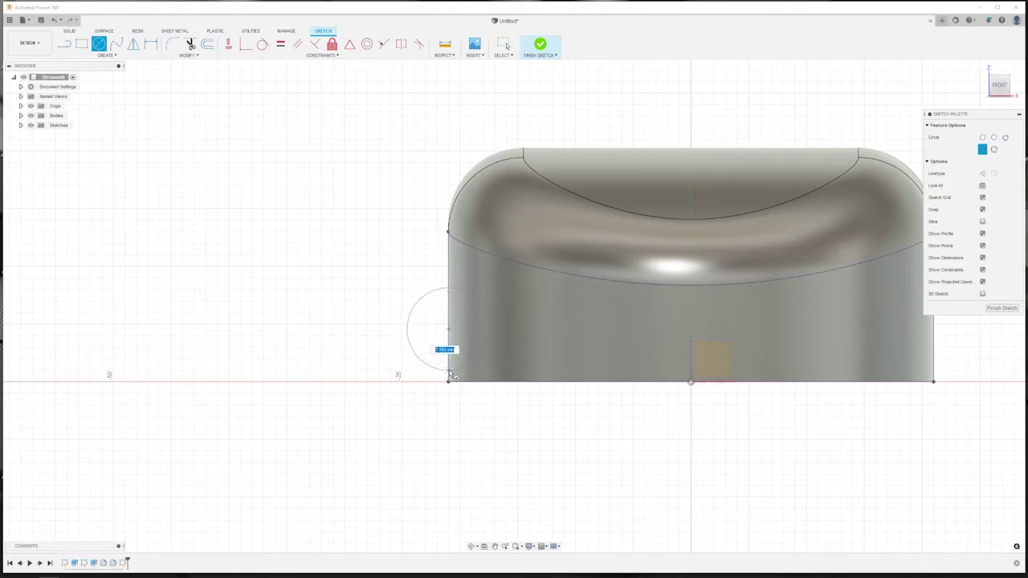
{"action": "key", "text": "Escape"}
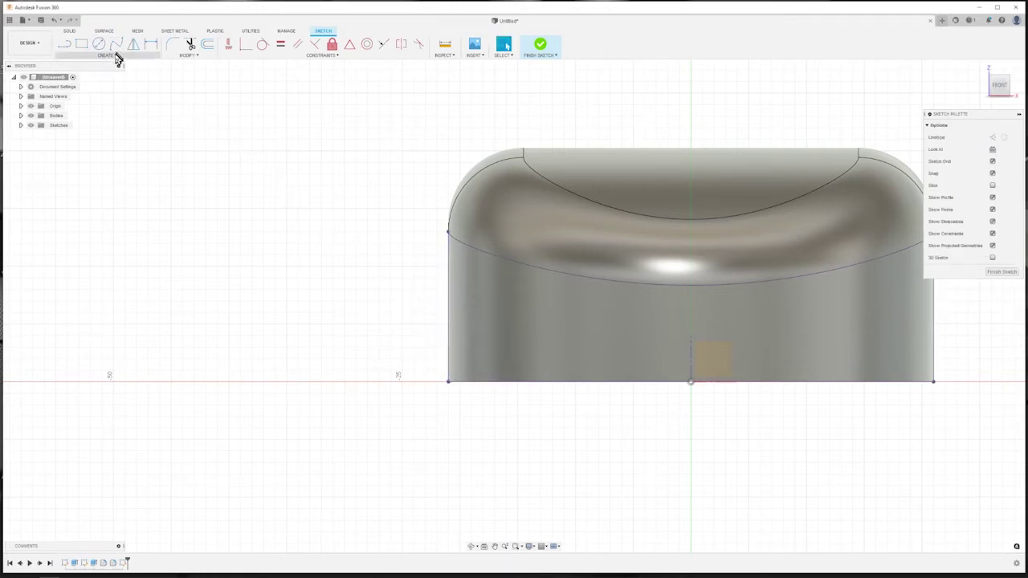
{"action": "left_click", "coordinate": [112, 56]}
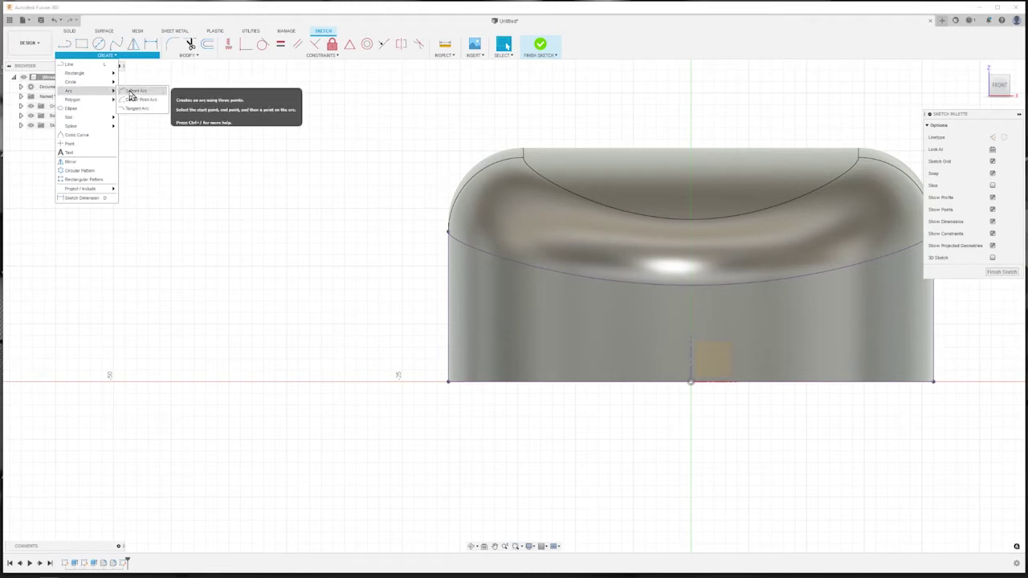
{"action": "left_click", "coordinate": [129, 92]}
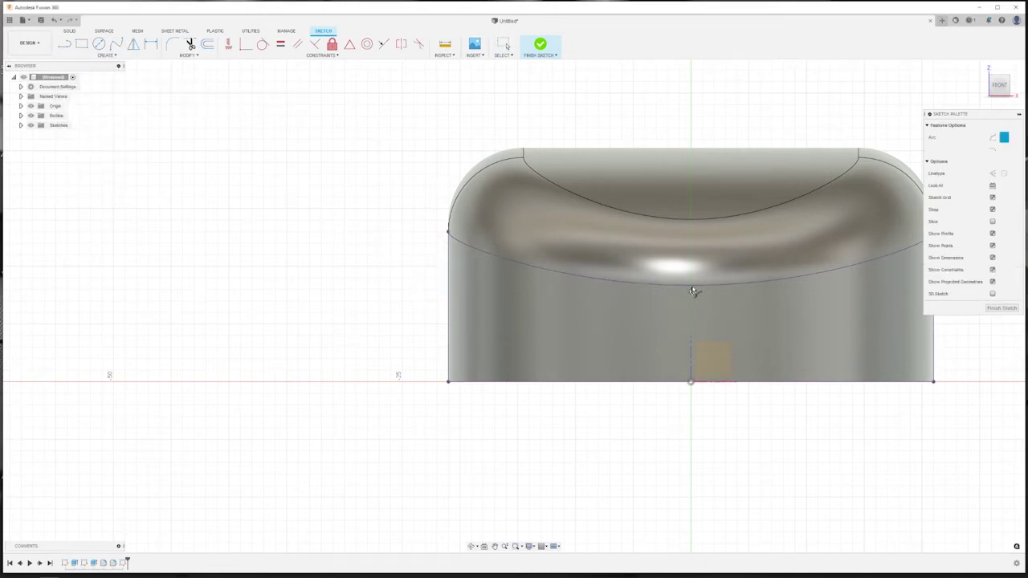
{"action": "left_click", "coordinate": [449, 283]}
{"action": "key", "text": "Escape"}
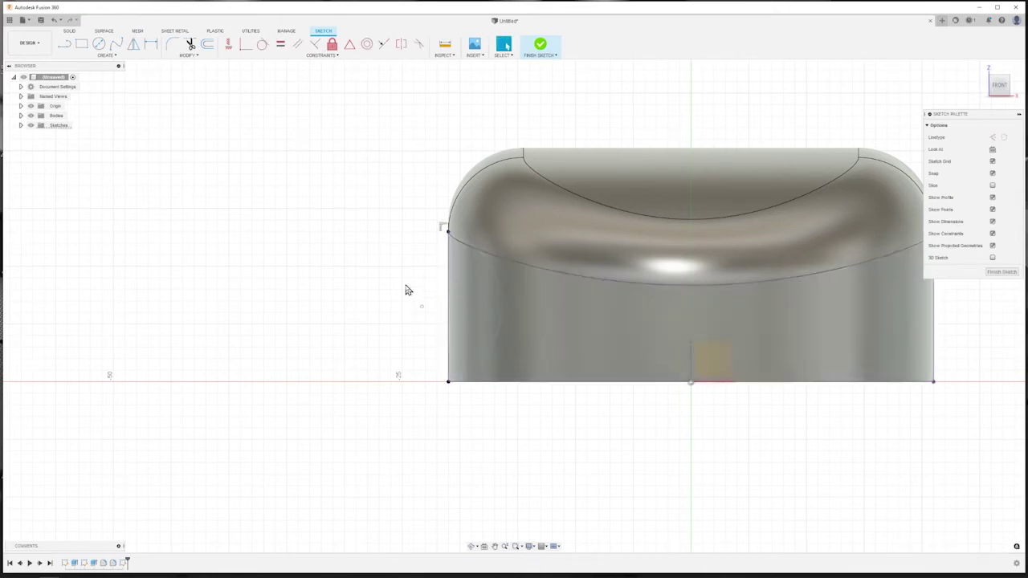
Step: Delete the extra arc at the body's left end
{"action": "mouse_move", "coordinate": [406, 289]}
{"action": "middle_mouse_down", "text": "shift"}
{"action": "mouse_move", "coordinate": [455, 285]}
{"action": "mouse_move", "coordinate": [383, 284]}
{"action": "mouse_move", "coordinate": [429, 260]}
{"action": "mouse_move", "coordinate": [408, 266]}
{"action": "mouse_move", "coordinate": [431, 298]}
{"action": "middle_mouse_up", "text": "shift"}
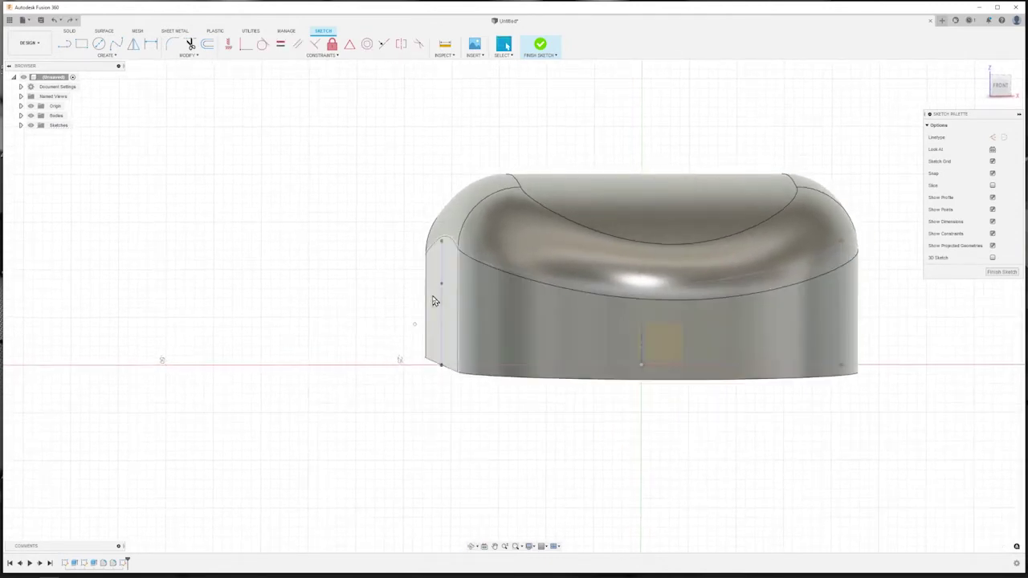
{"action": "scroll", "coordinate": [438, 296], "scroll_direction": "up", "scroll_amount": 1}
{"action": "scroll", "coordinate": [410, 291], "scroll_direction": "up", "scroll_amount": 1}
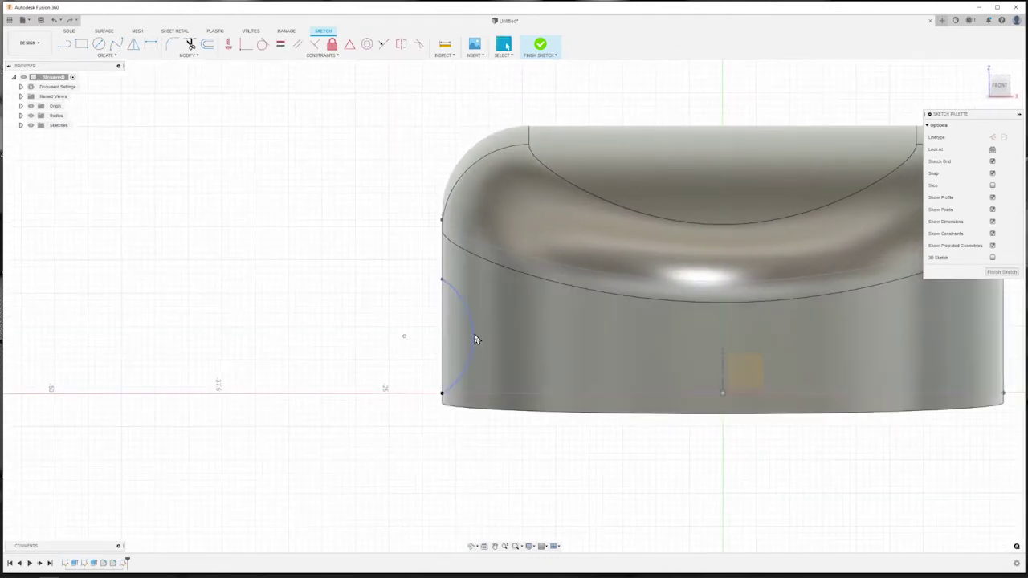
{"action": "left_click", "coordinate": [480, 333]}
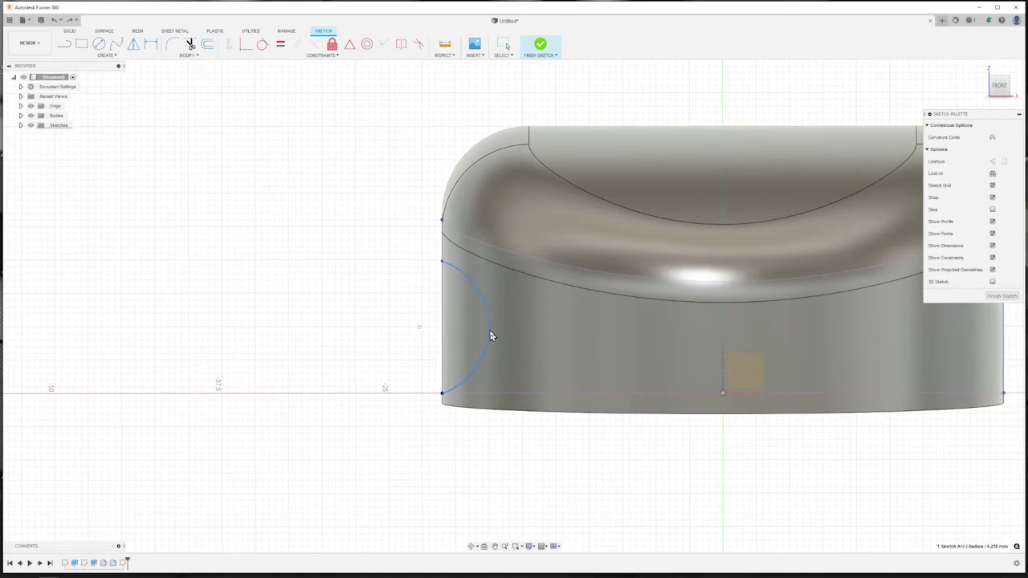
{"action": "left_click", "coordinate": [996, 90]}
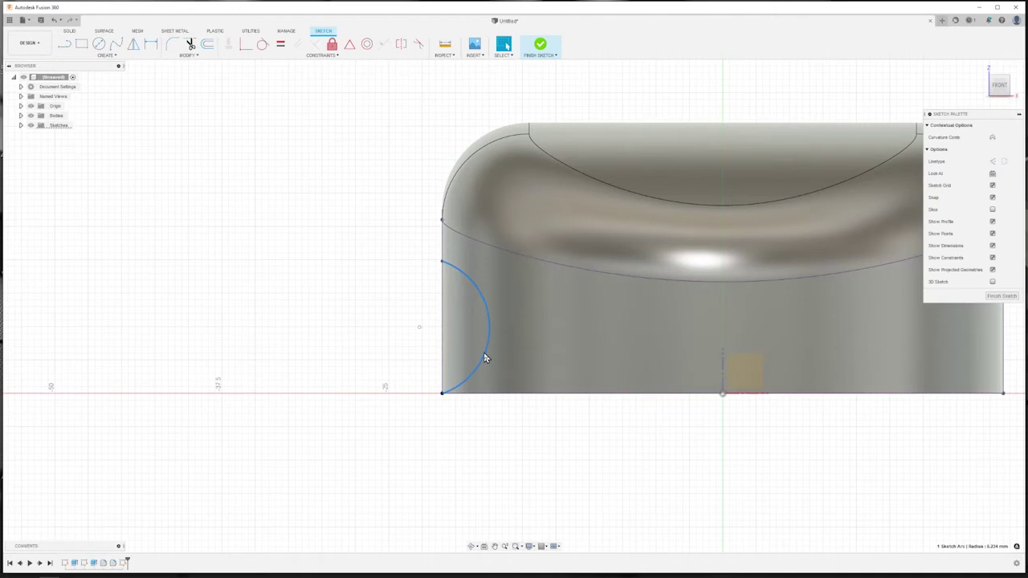
{"action": "key", "text": "Delete"}
Step: Draw the arc from the bottom-left corner, finish the sketch and orbit to a three-quarter view
{"action": "left_click", "coordinate": [105, 55]}
{"action": "mouse_move", "coordinate": [70, 91]}
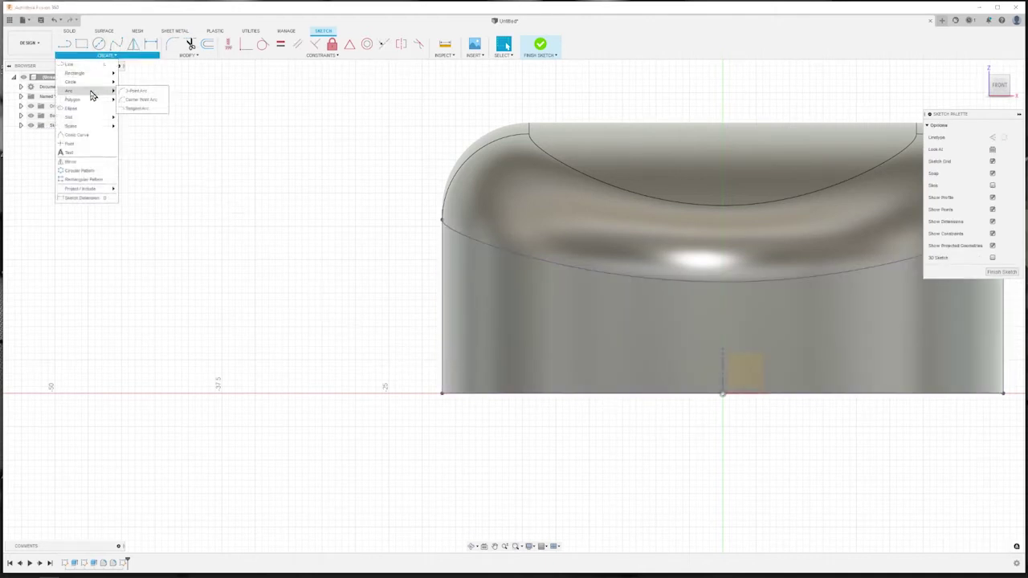
{"action": "left_click", "coordinate": [135, 91]}
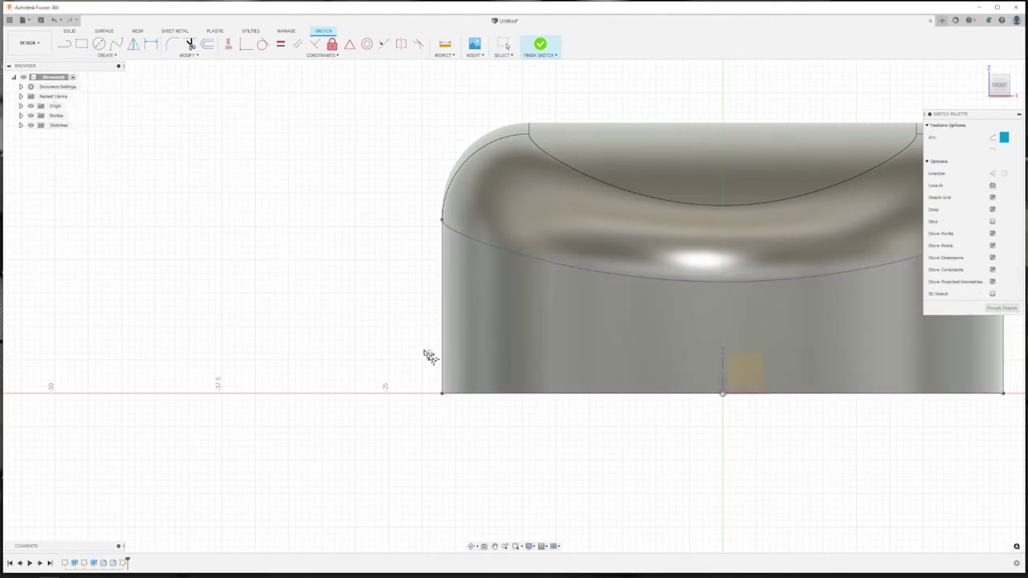
{"action": "left_click", "coordinate": [443, 381]}
{"action": "scroll", "coordinate": [390, 290], "scroll_direction": "down", "scroll_amount": 2}
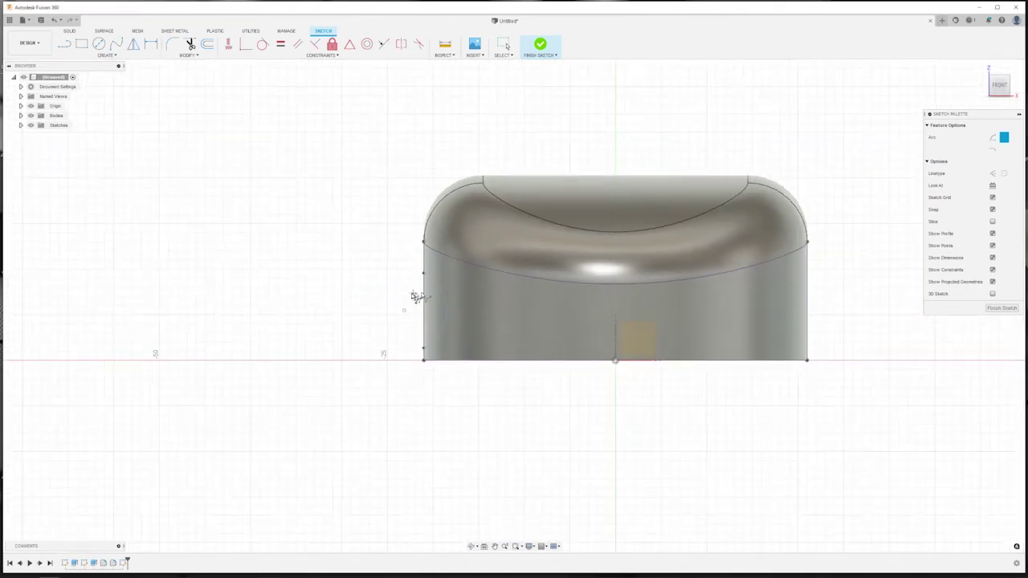
{"action": "scroll", "coordinate": [417, 296], "scroll_direction": "up", "scroll_amount": 2}
{"action": "key", "text": "Escape"}
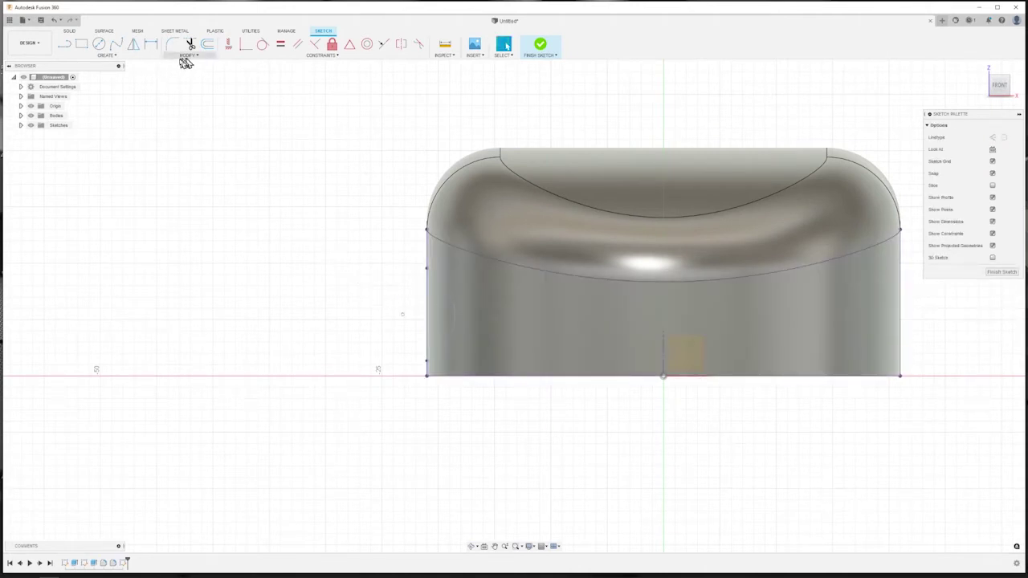
{"action": "left_click", "coordinate": [1002, 272]}
{"action": "mouse_move", "coordinate": [613, 300]}
{"action": "middle_mouse_down", "text": "shift"}
{"action": "mouse_move", "coordinate": [372, 285]}
{"action": "mouse_move", "coordinate": [394, 291]}
{"action": "middle_mouse_up", "text": "shift"}
{"action": "left_click", "coordinate": [139, 56]}
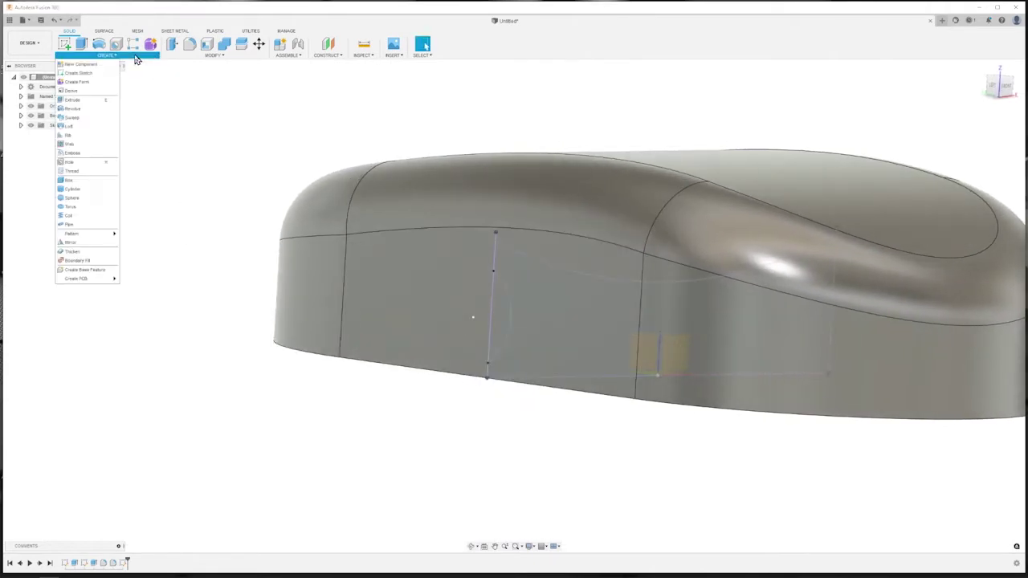
Step: Sweep-cut the half-moon profile along the body's bottom edge, forming a groove
{"action": "left_click", "coordinate": [71, 119]}
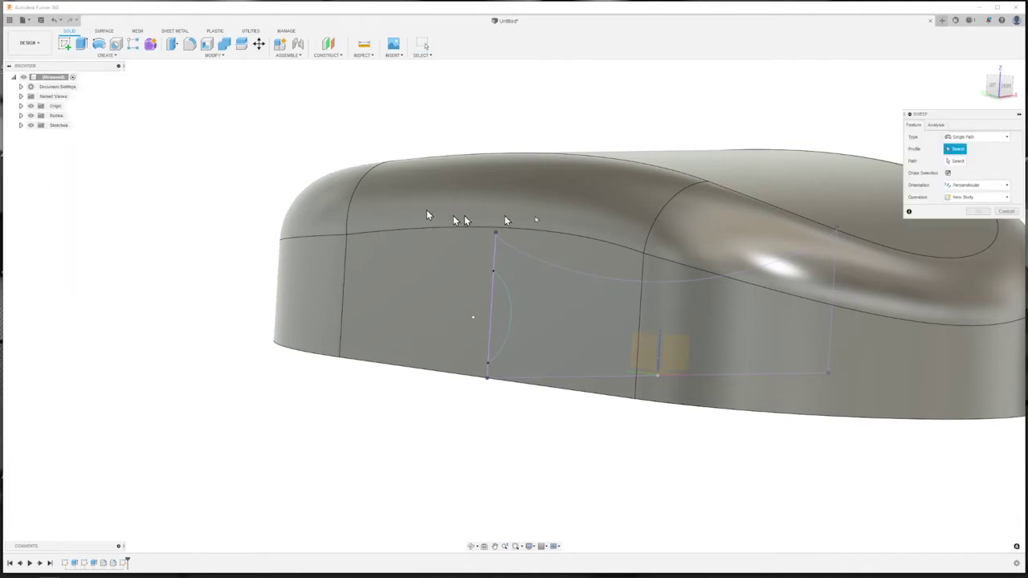
{"action": "left_click", "coordinate": [499, 324]}
{"action": "left_click", "coordinate": [506, 345]}
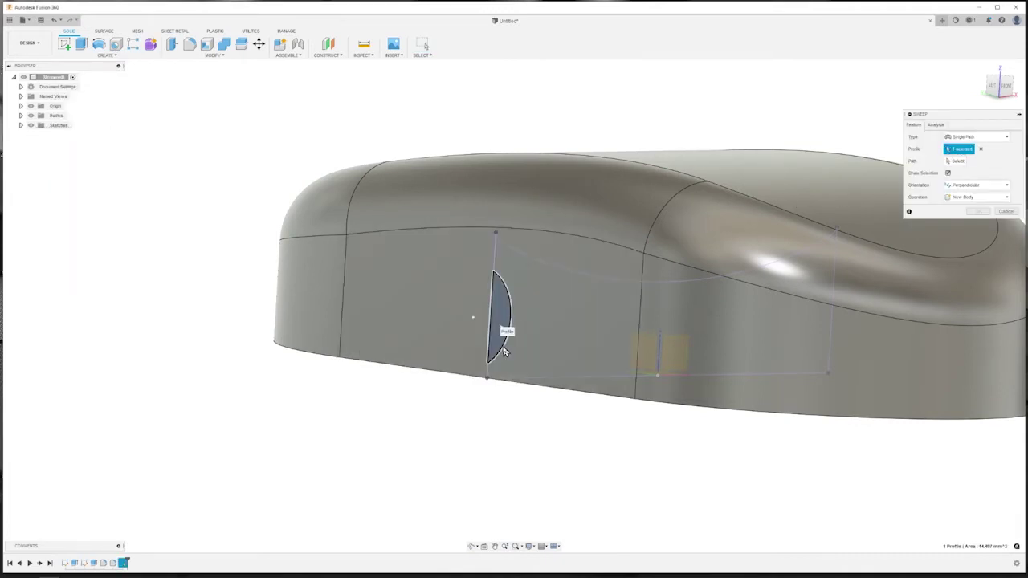
{"action": "left_click", "coordinate": [553, 394]}
{"action": "mouse_move", "coordinate": [530, 402]}
{"action": "middle_mouse_down", "text": "shift"}
{"action": "mouse_move", "coordinate": [404, 393]}
{"action": "mouse_move", "coordinate": [406, 404]}
{"action": "mouse_move", "coordinate": [457, 400]}
{"action": "middle_mouse_up", "text": "shift"}
{"action": "left_click", "coordinate": [977, 278]}
{"action": "scroll", "coordinate": [444, 312], "scroll_direction": "up", "scroll_amount": 3}
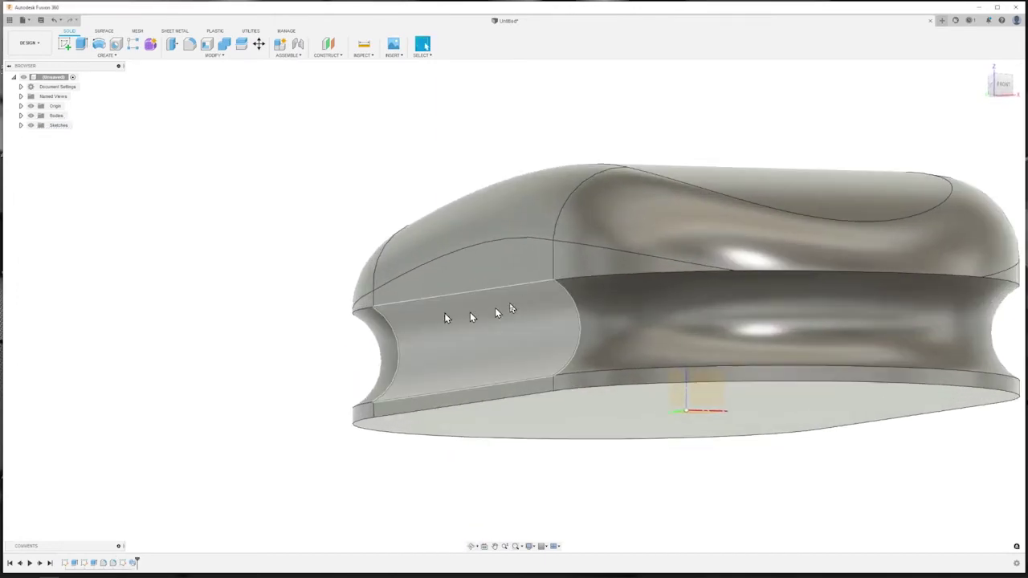
{"action": "left_click", "coordinate": [190, 44]}
Step: Round the edge above the groove with a 2 mm fillet
{"action": "left_click", "coordinate": [575, 278]}
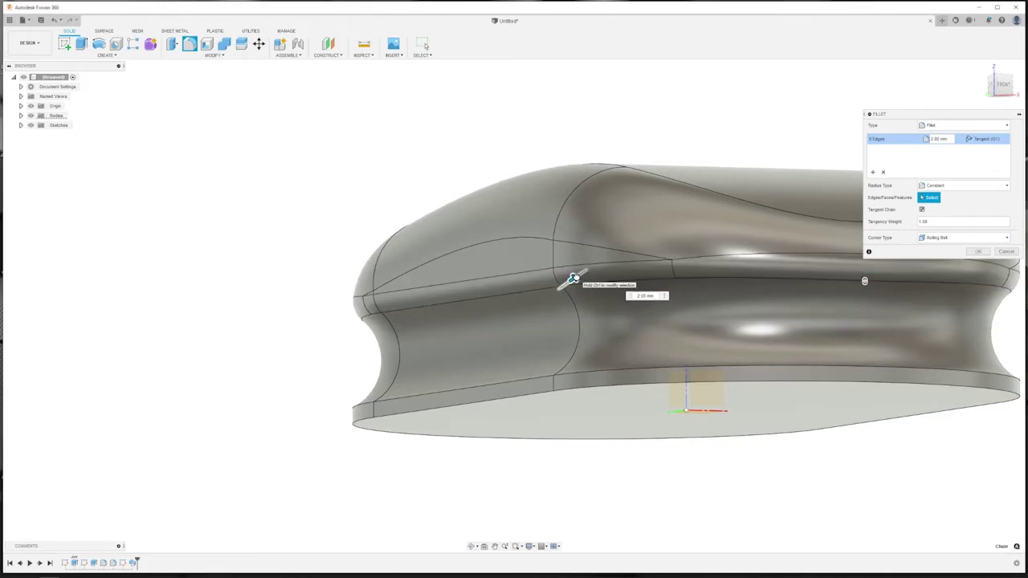
{"action": "middle_click_drag", "start_coordinate": [237, 335], "coordinate": [237, 335], "text": "shift"}
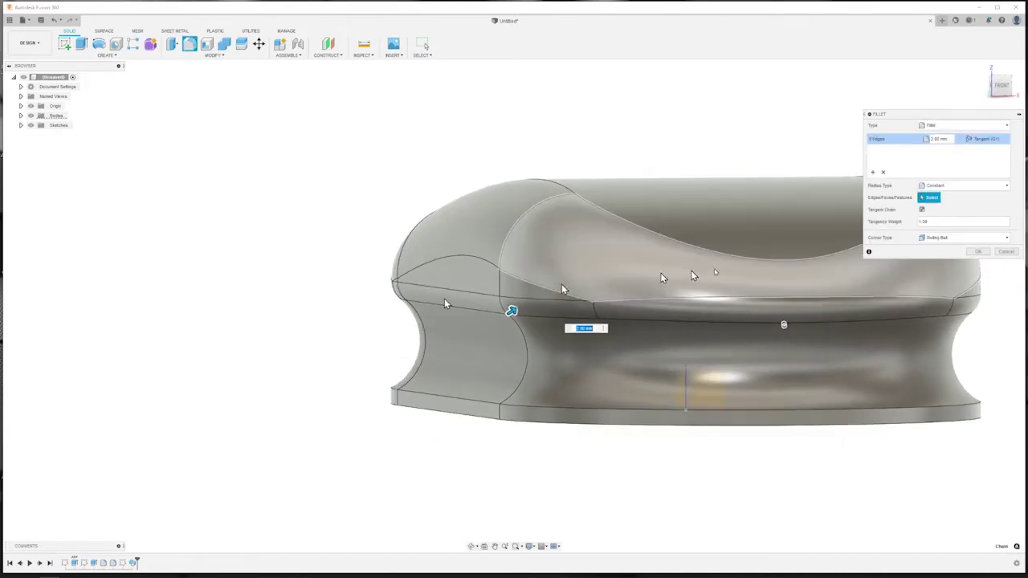
{"action": "left_click", "coordinate": [979, 253]}
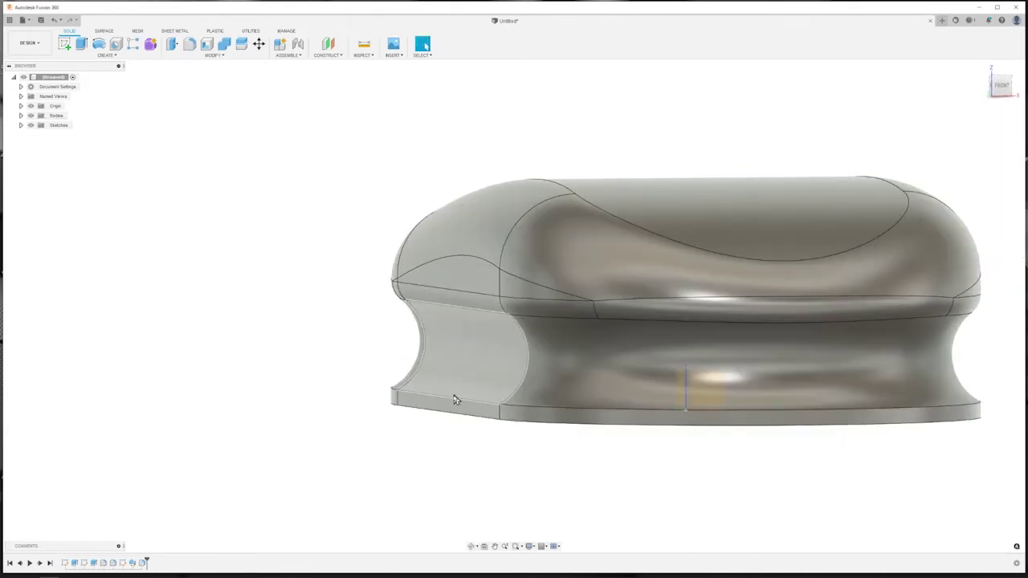
Step: Fillet the body's bottom edge at 1.5 mm
{"action": "left_click", "coordinate": [188, 46]}
{"action": "left_click", "coordinate": [462, 397]}
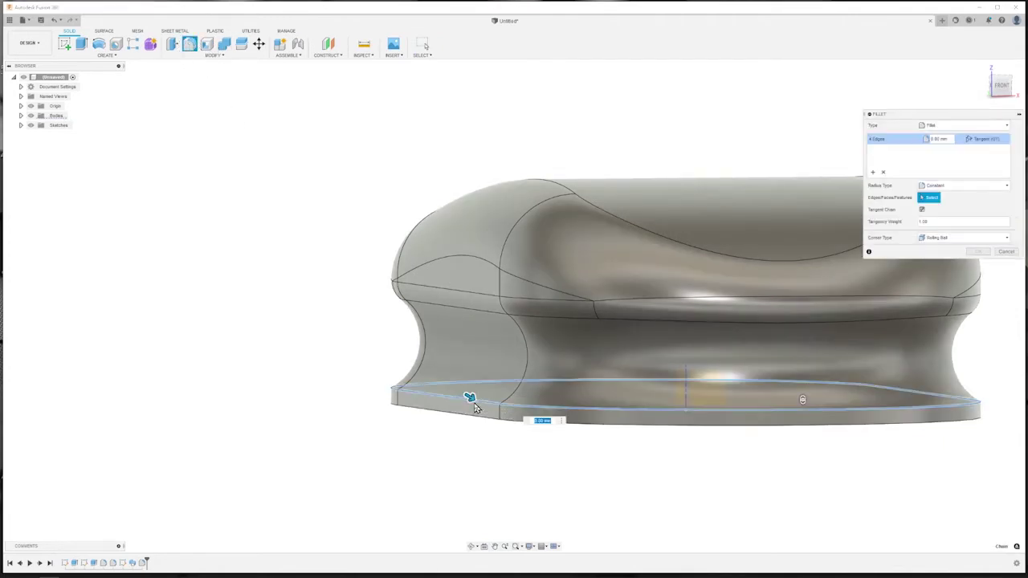
{"action": "type", "text": "1.5"}
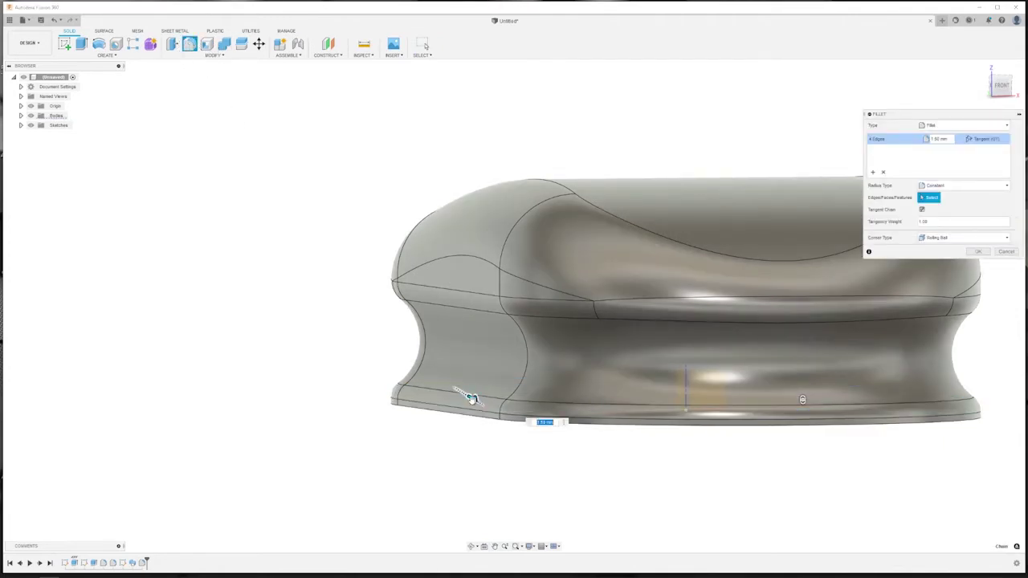
{"action": "key", "text": "Return"}
{"action": "mouse_move", "coordinate": [466, 408]}
{"action": "middle_mouse_down", "text": "shift"}
{"action": "mouse_move", "coordinate": [367, 372]}
{"action": "mouse_move", "coordinate": [372, 284]}
{"action": "mouse_move", "coordinate": [290, 319]}
{"action": "mouse_move", "coordinate": [283, 304]}
{"action": "mouse_move", "coordinate": [297, 289]}
{"action": "mouse_move", "coordinate": [386, 257]}
{"action": "mouse_move", "coordinate": [369, 239]}
{"action": "mouse_move", "coordinate": [333, 265]}
{"action": "mouse_move", "coordinate": [240, 270]}
{"action": "mouse_move", "coordinate": [205, 303]}
{"action": "mouse_move", "coordinate": [207, 318]}
{"action": "middle_mouse_up", "text": "shift"}
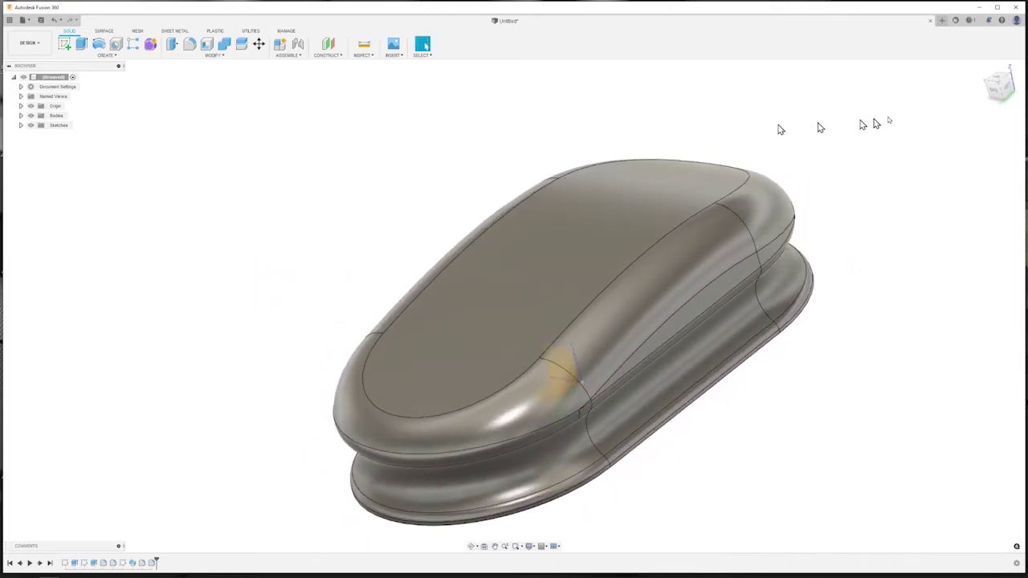
Step: Orient the view to the capsule's underside, briefly showing Sketch1 for reference
{"action": "left_click", "coordinate": [1001, 80]}
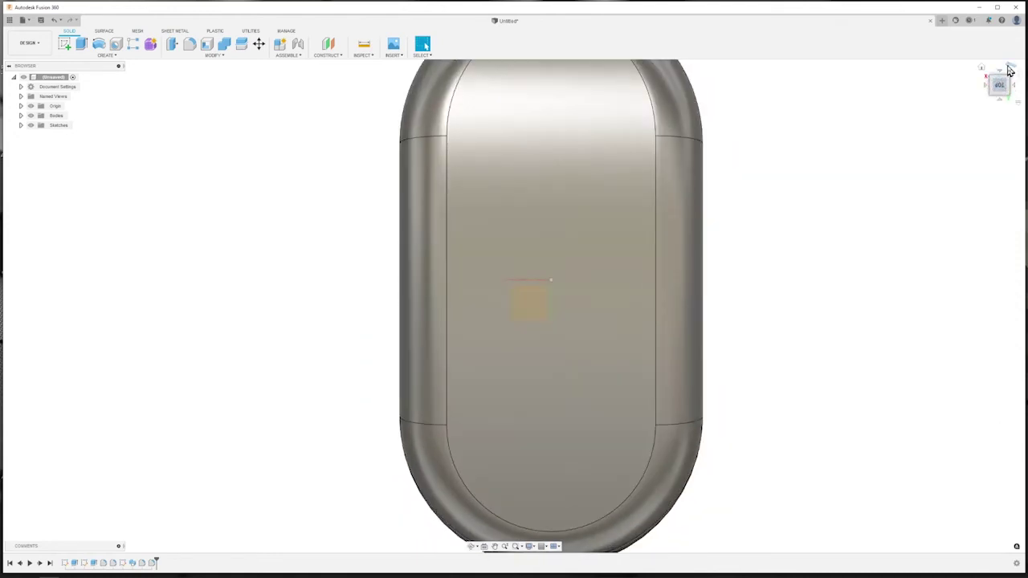
{"action": "left_click", "coordinate": [1009, 72]}
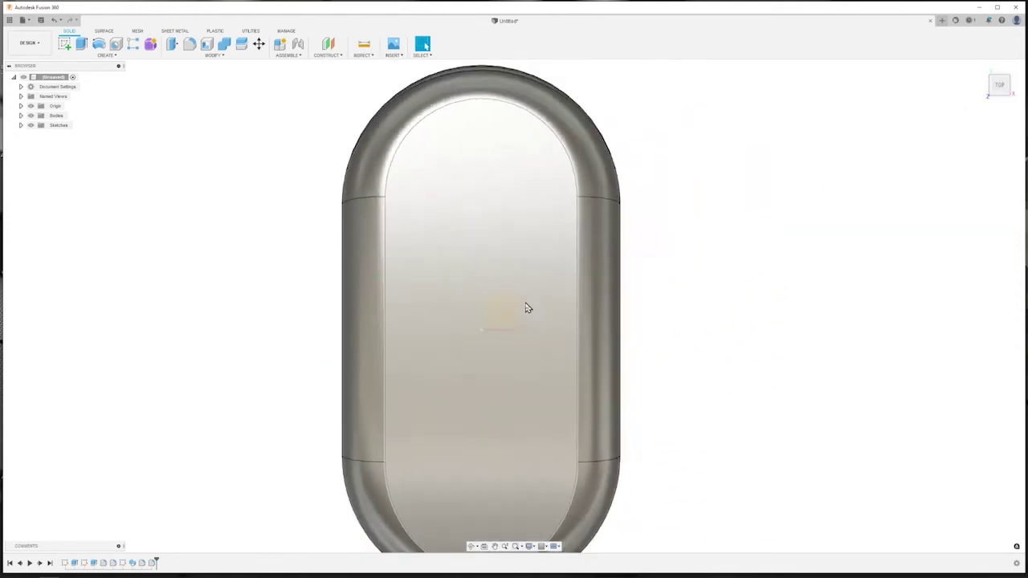
{"action": "scroll", "coordinate": [527, 308], "scroll_direction": "down", "scroll_amount": 3}
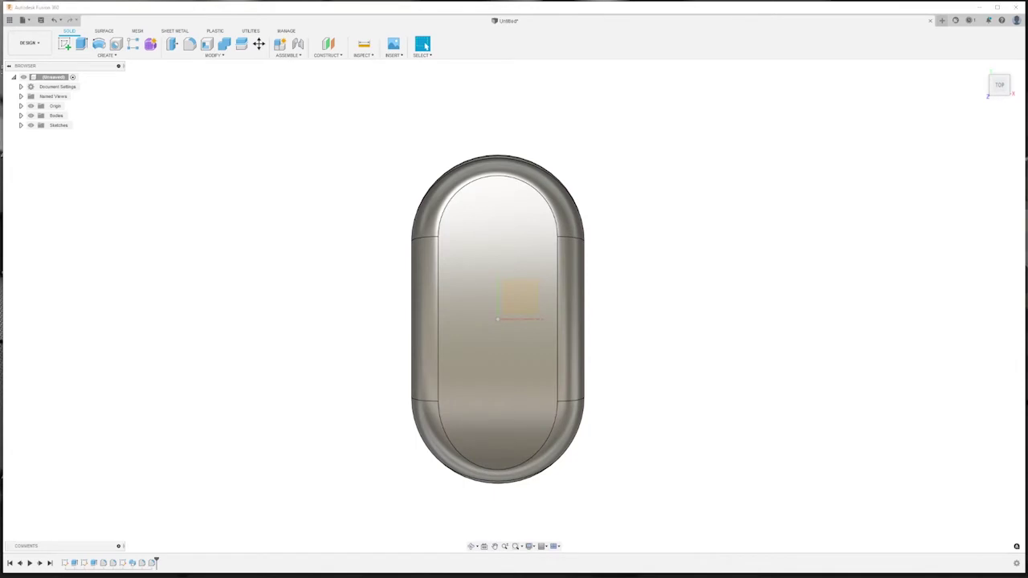
{"action": "middle_click_drag", "start_coordinate": [625, 363], "coordinate": [610, 367], "text": "shift"}
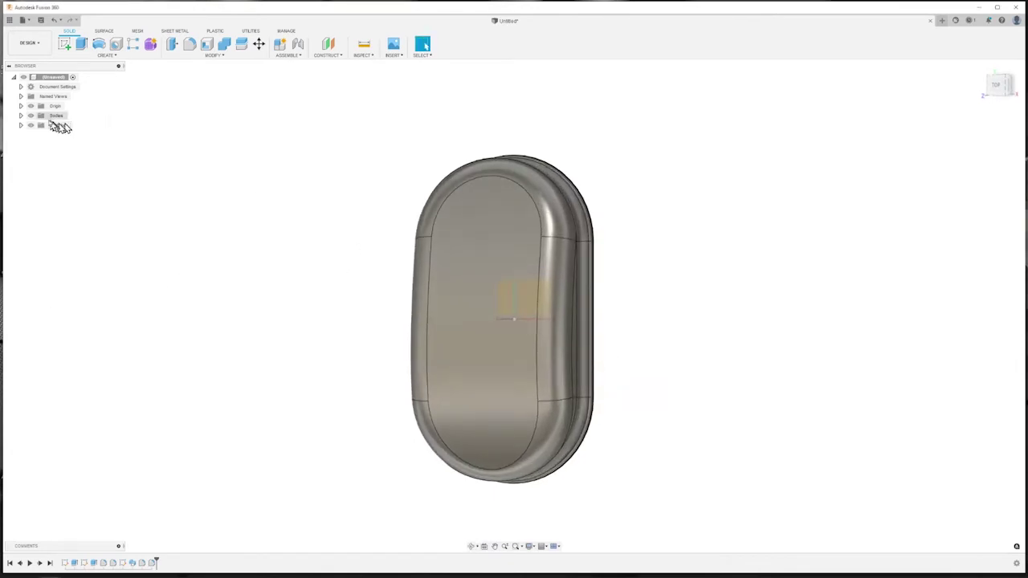
{"action": "left_click", "coordinate": [22, 126]}
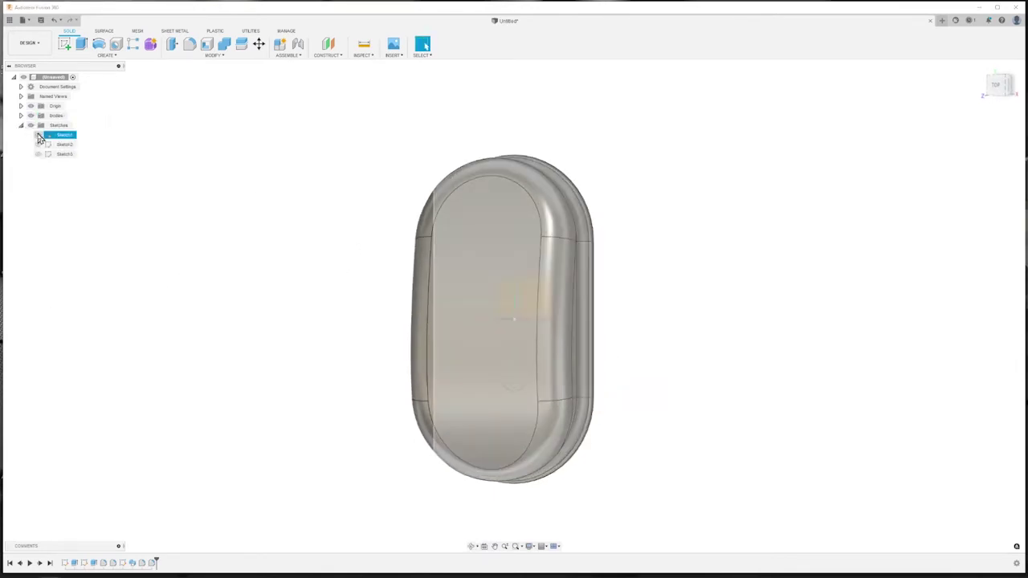
{"action": "left_click", "coordinate": [38, 135]}
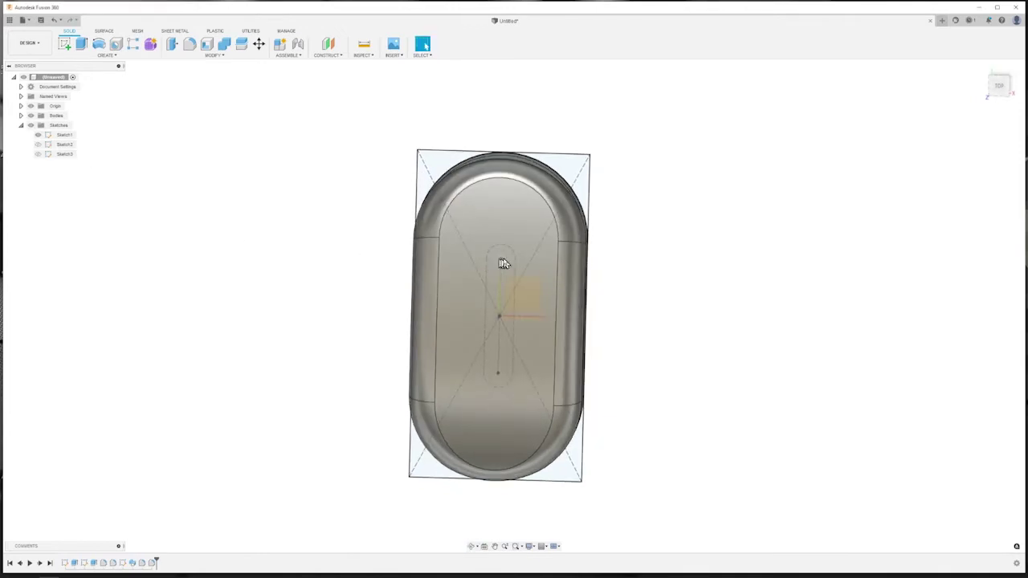
{"action": "left_click_drag", "start_coordinate": [694, 305], "coordinate": [574, 314]}
{"action": "key", "text": "Escape"}
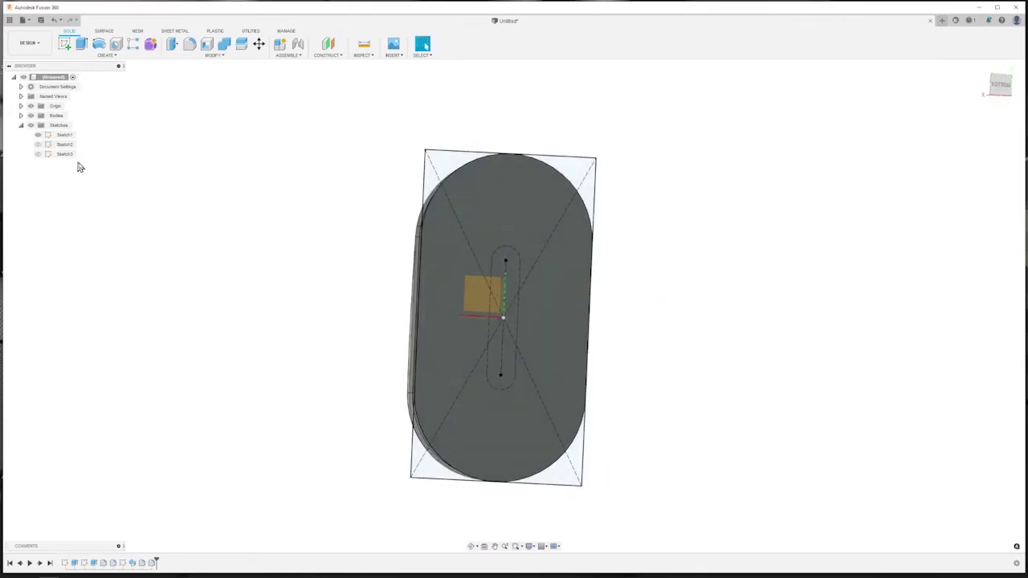
{"action": "left_click", "coordinate": [38, 135]}
Step: Start a sketch on the capsule's flat bottom face and project Sketch1's two points
{"action": "left_click", "coordinate": [515, 213]}
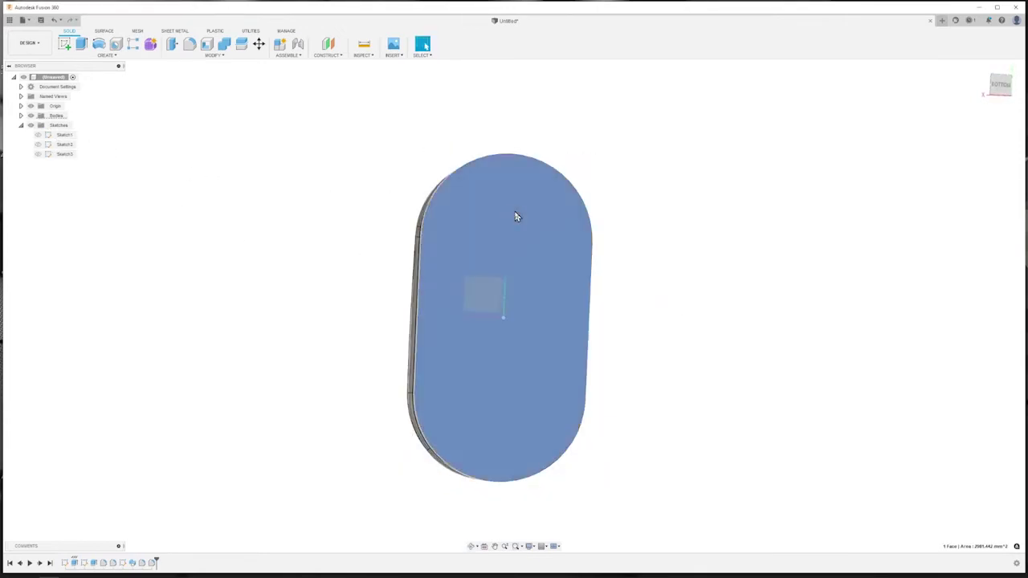
{"action": "left_click", "coordinate": [71, 45]}
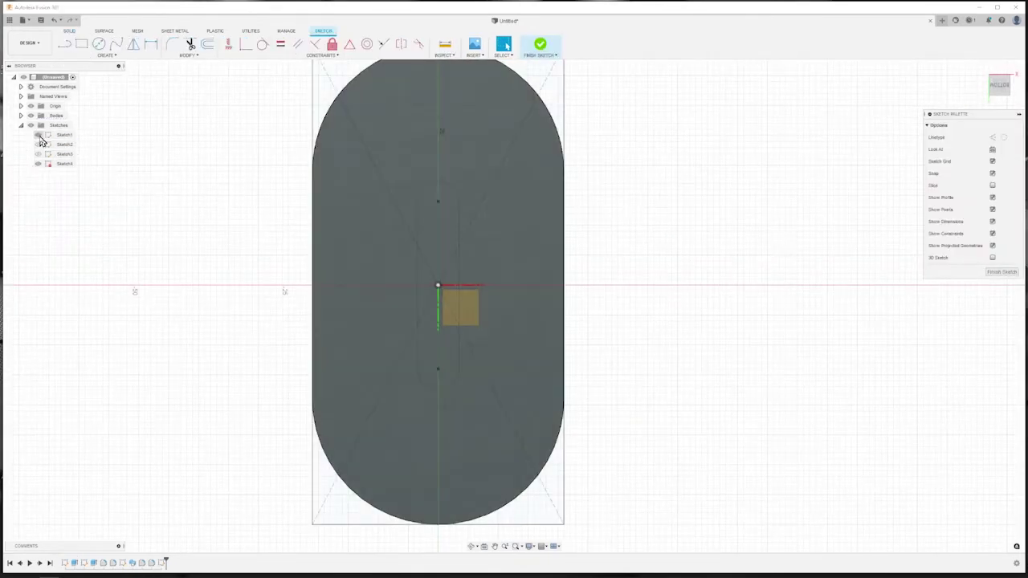
{"action": "key", "text": "p"}
{"action": "left_click", "coordinate": [437, 203]}
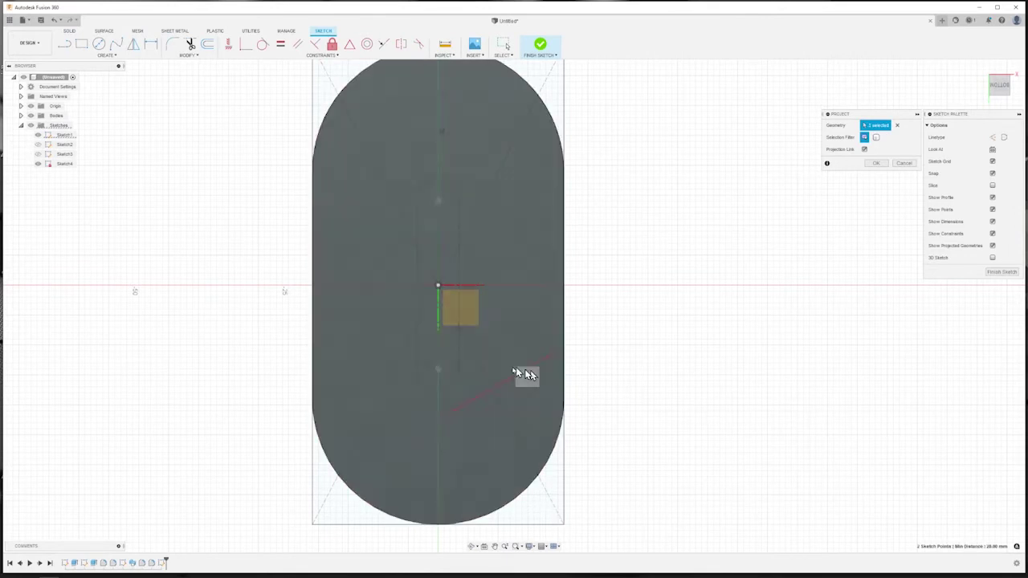
{"action": "left_click", "coordinate": [438, 371]}
{"action": "left_click", "coordinate": [875, 163]}
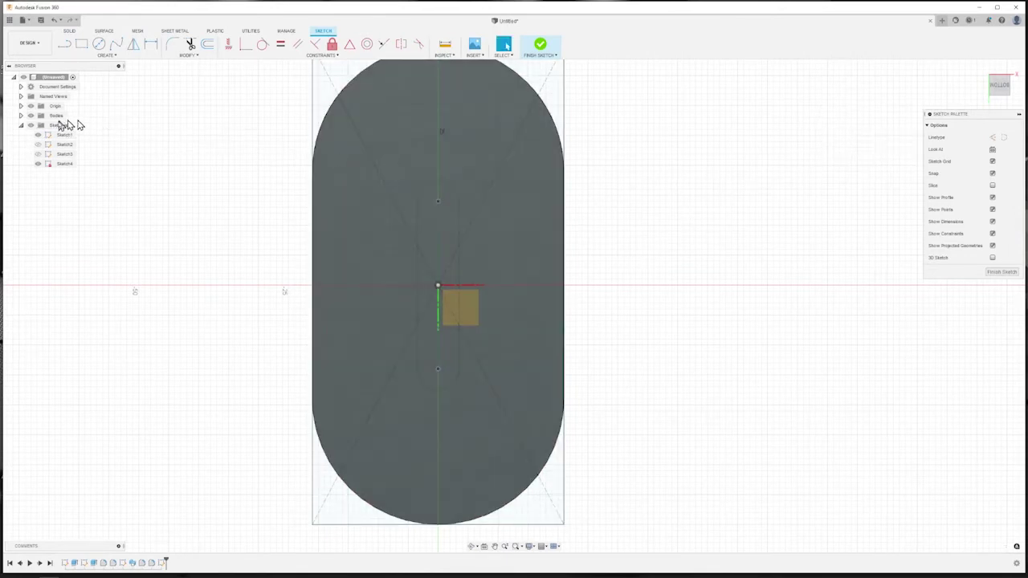
{"action": "left_click", "coordinate": [38, 135]}
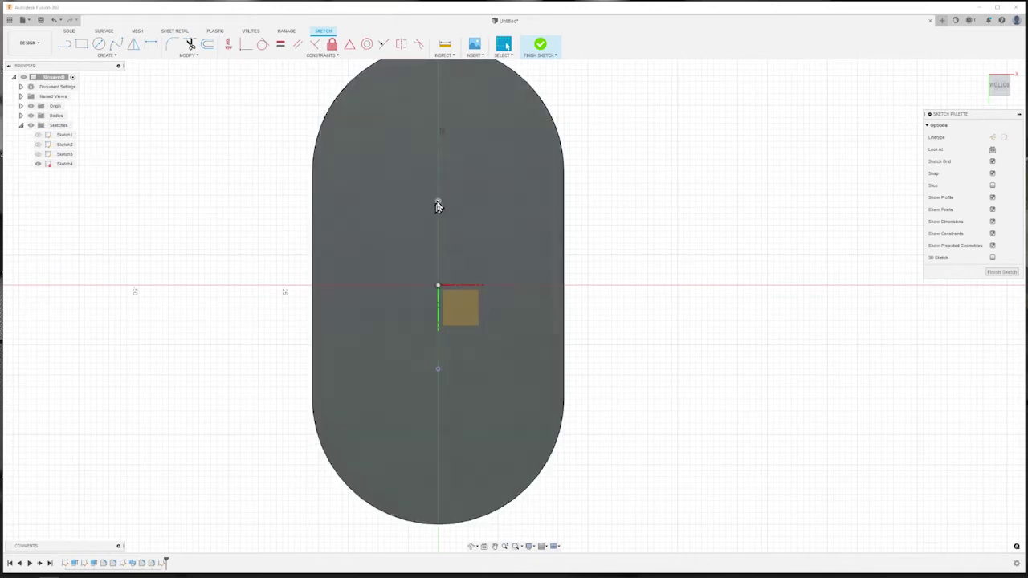
Step: Draw two Ø2.80 mm circles on the projected points and hide the Origin
{"action": "left_click", "coordinate": [98, 44]}
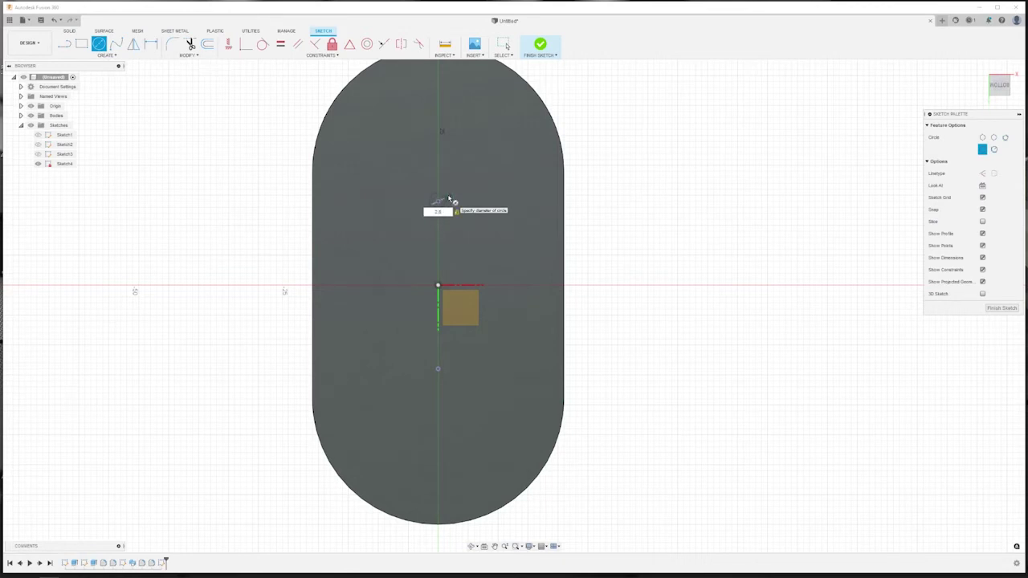
{"action": "left_click", "coordinate": [450, 201]}
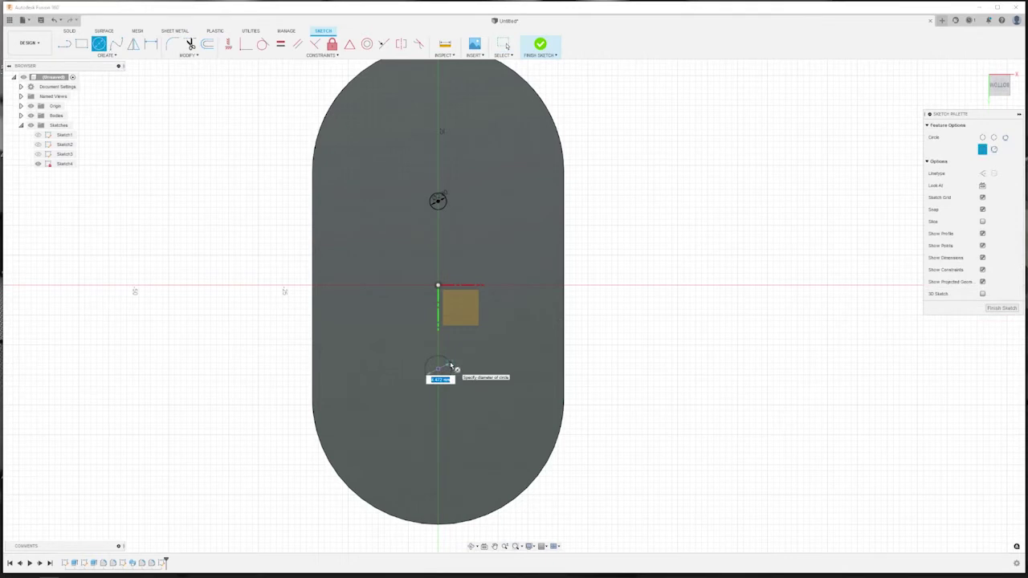
{"action": "left_click", "coordinate": [452, 367]}
{"action": "key", "text": "Escape"}
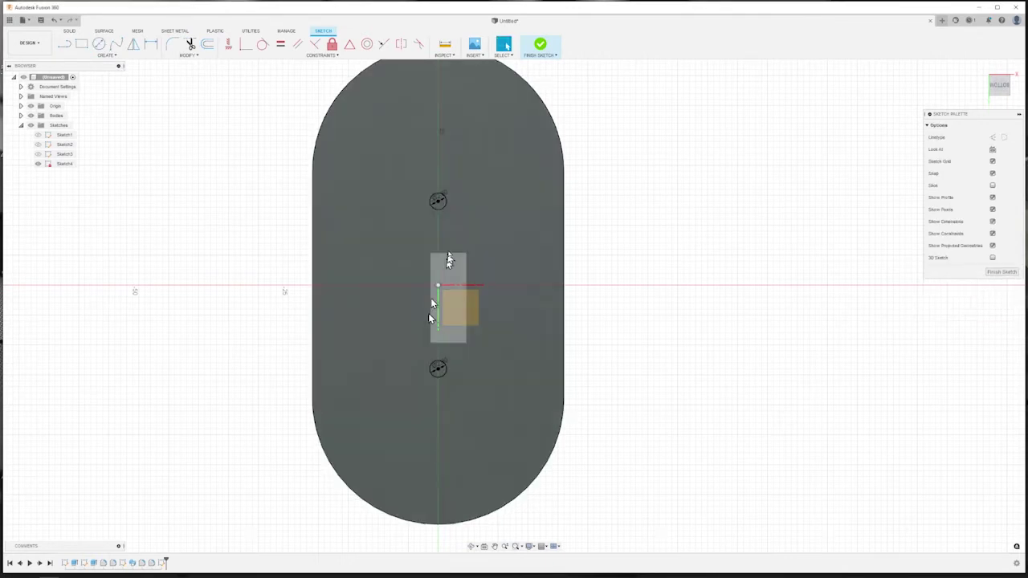
{"action": "left_click", "coordinate": [443, 199]}
{"action": "key", "text": "Escape"}
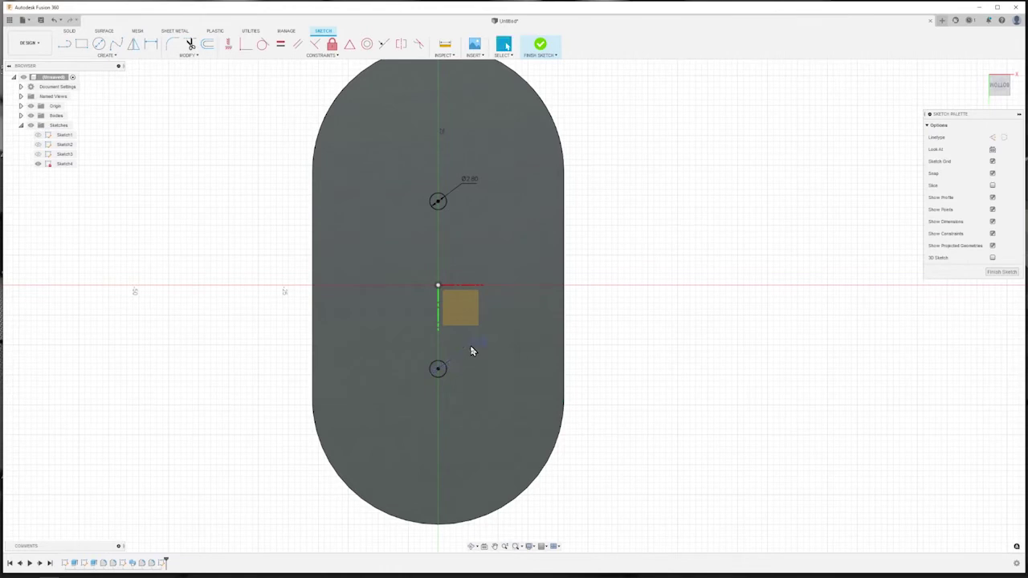
{"action": "left_click", "coordinate": [31, 106]}
Step: Extrude both circles inward as a cut, making two 8 mm-deep holes
{"action": "key", "text": "e"}
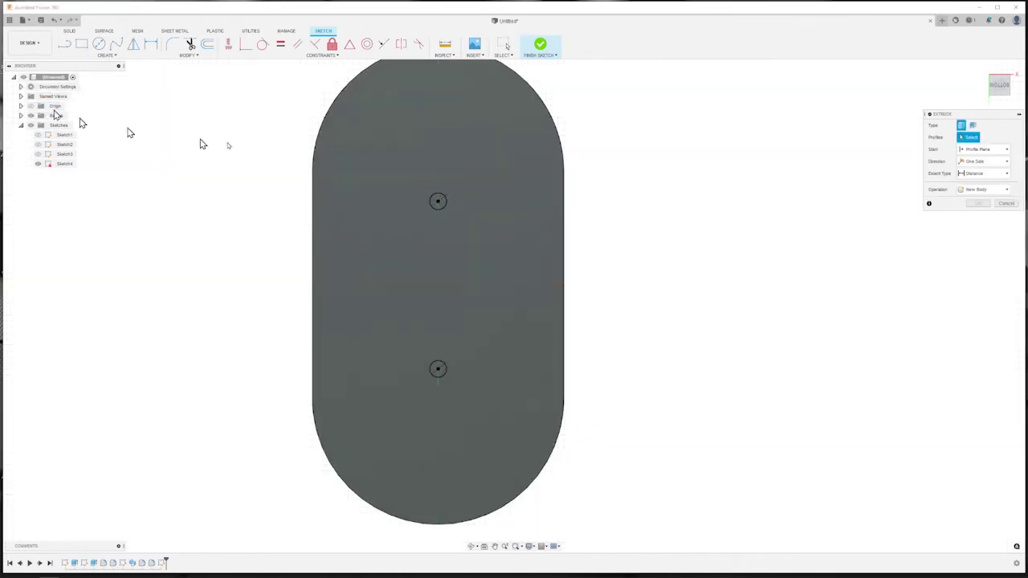
{"action": "left_click", "coordinate": [438, 201]}
{"action": "left_click", "coordinate": [438, 371]}
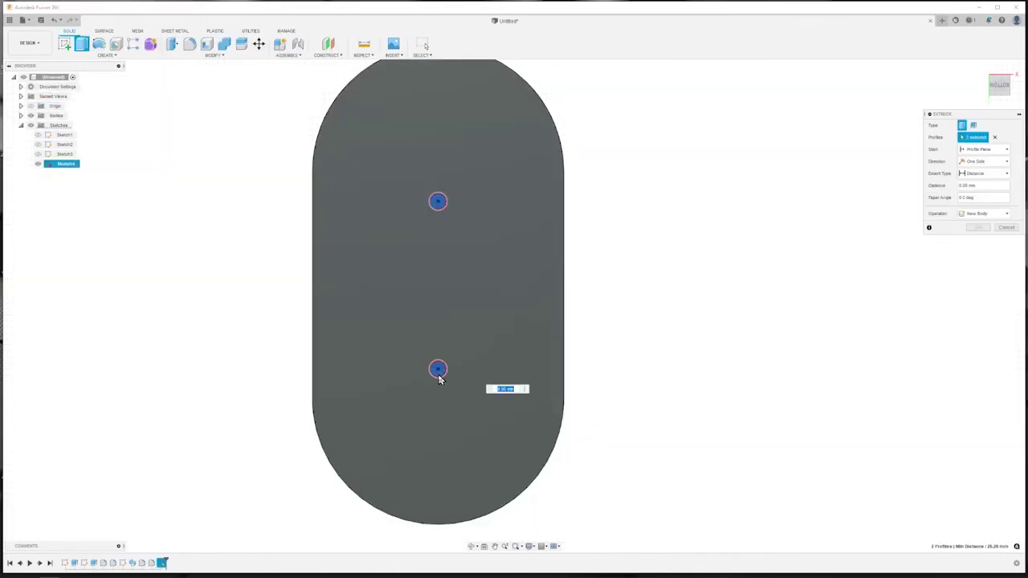
{"action": "mouse_move", "coordinate": [436, 375]}
{"action": "middle_mouse_down", "text": "shift"}
{"action": "mouse_move", "coordinate": [402, 273]}
{"action": "mouse_move", "coordinate": [482, 367]}
{"action": "middle_mouse_up", "text": "shift"}
{"action": "left_click_drag", "start_coordinate": [491, 370], "coordinate": [465, 369]}
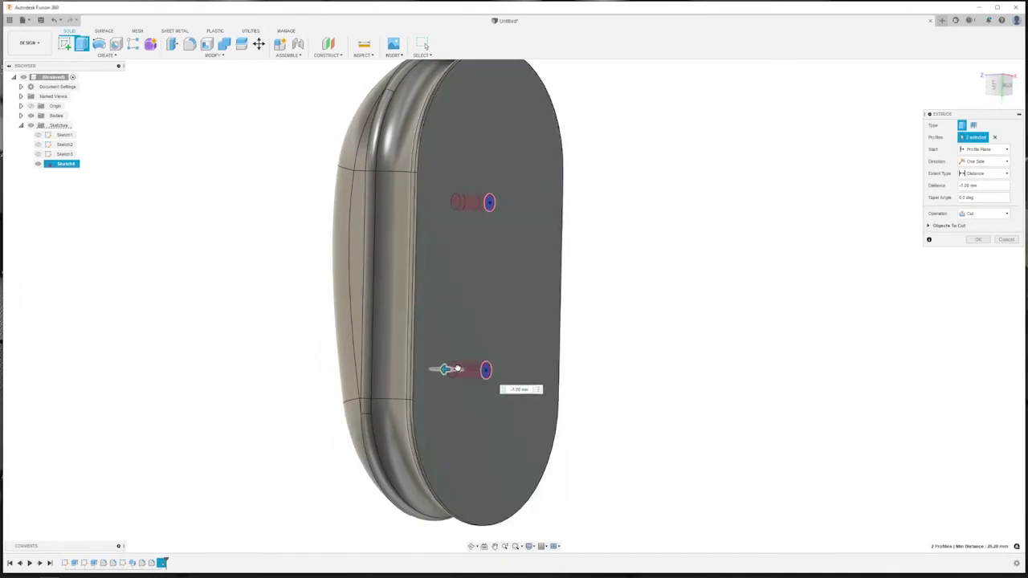
{"action": "mouse_move", "coordinate": [454, 369]}
{"action": "middle_mouse_down", "text": "shift"}
{"action": "mouse_move", "coordinate": [321, 297]}
{"action": "mouse_move", "coordinate": [340, 301]}
{"action": "mouse_move", "coordinate": [314, 304]}
{"action": "middle_mouse_up", "text": "shift"}
{"action": "key", "text": "Return"}
{"action": "scroll", "coordinate": [291, 301], "scroll_direction": "down", "scroll_amount": 2}
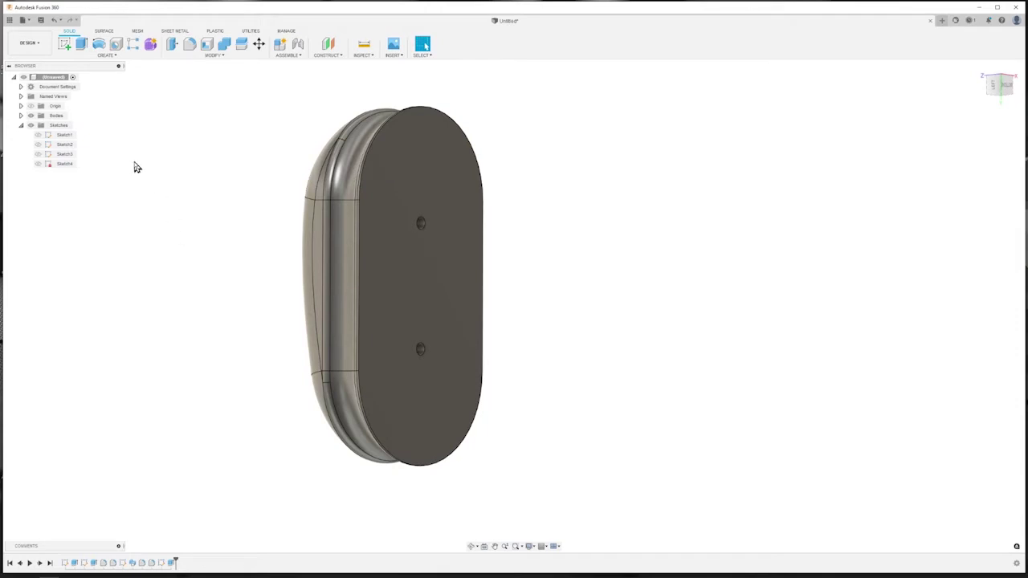
Step: Create a new Glass component under the root
{"action": "left_click", "coordinate": [21, 124]}
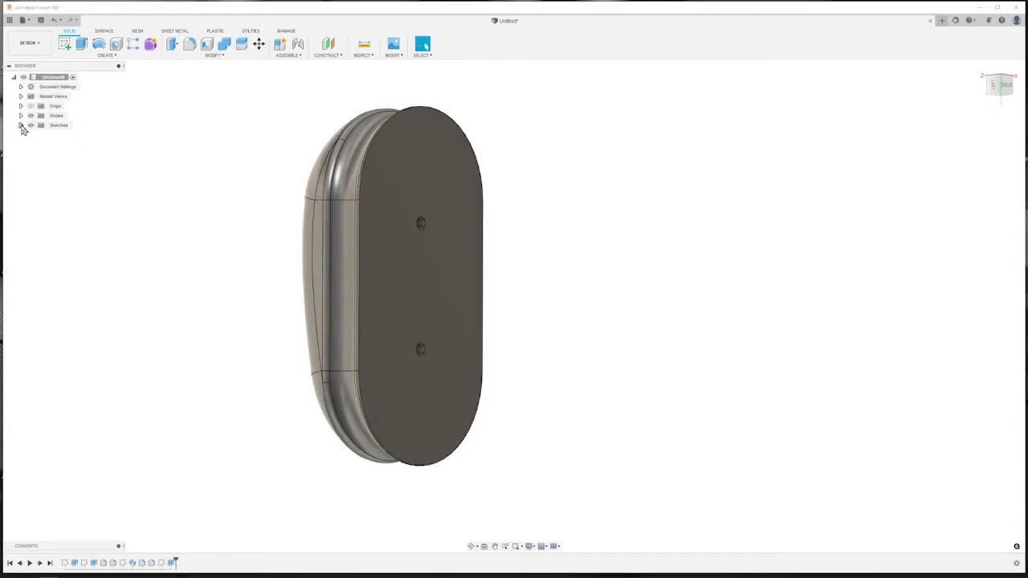
{"action": "right_click", "coordinate": [54, 79]}
{"action": "left_click", "coordinate": [87, 90]}
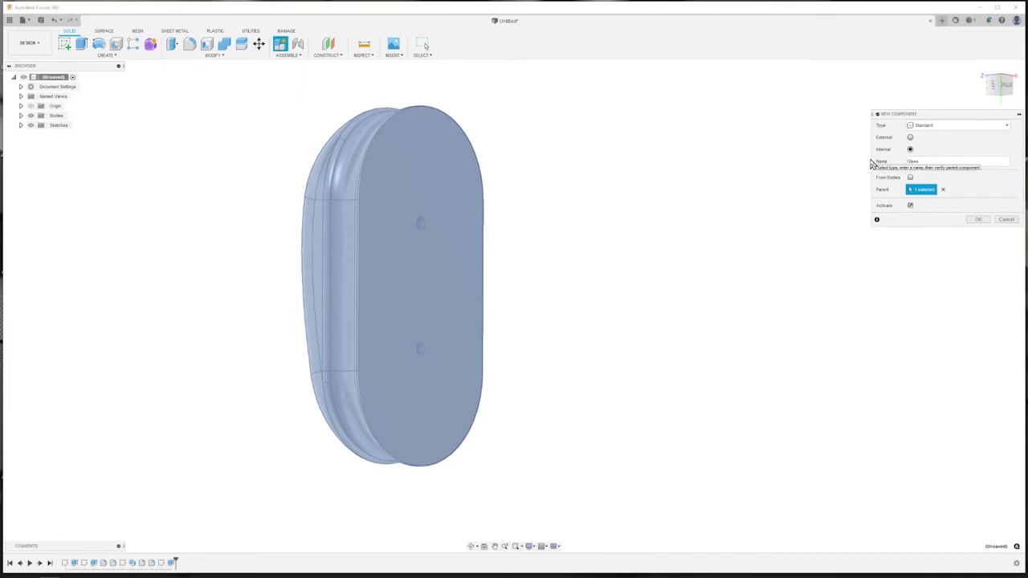
{"action": "key", "text": "Return"}
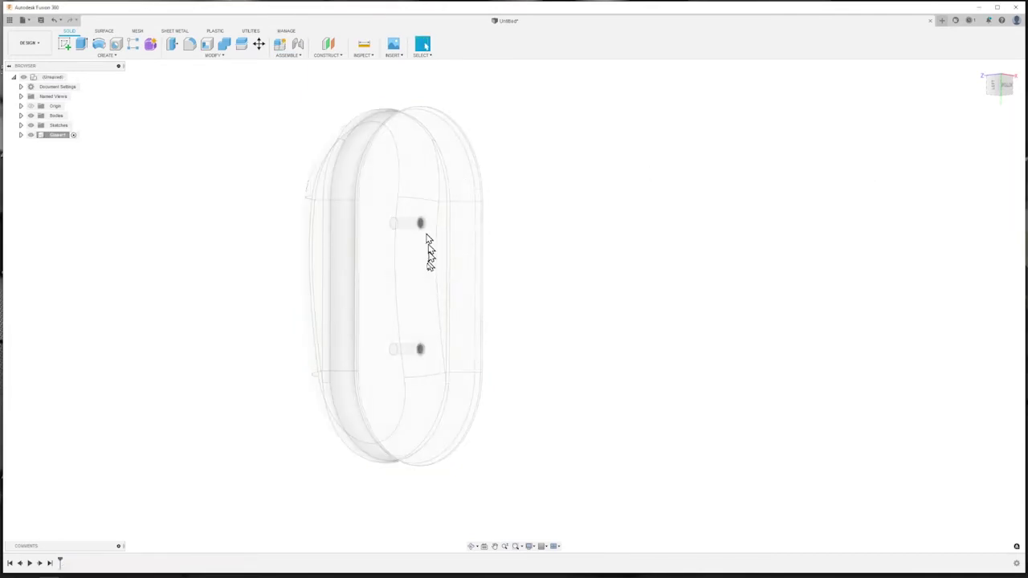
Step: Sketch a large center rectangle from the origin on a plane in the new component
{"action": "left_click", "coordinate": [64, 44]}
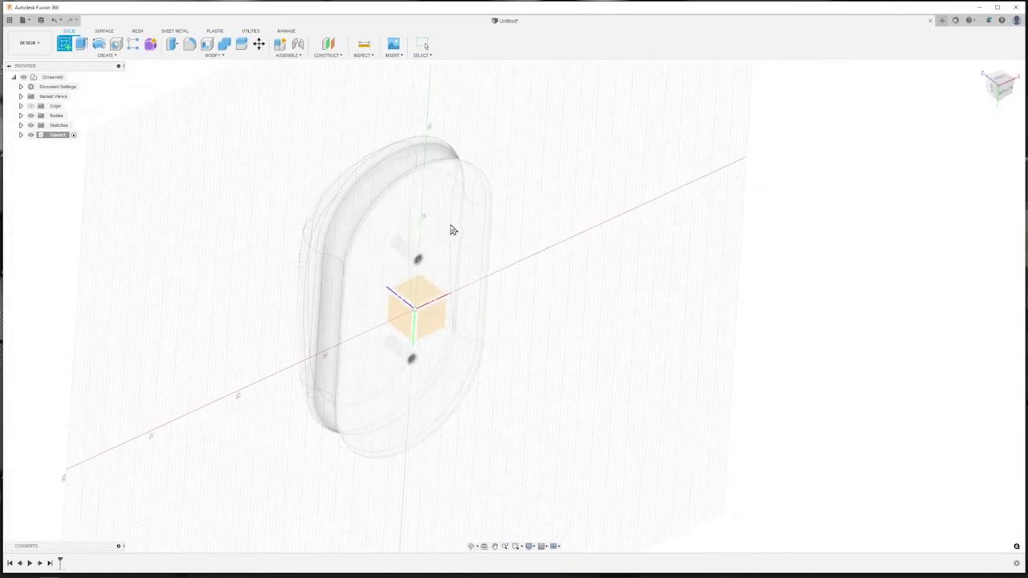
{"action": "left_click", "coordinate": [440, 326]}
{"action": "middle_click_drag", "start_coordinate": [475, 305], "coordinate": [498, 312], "text": "shift"}
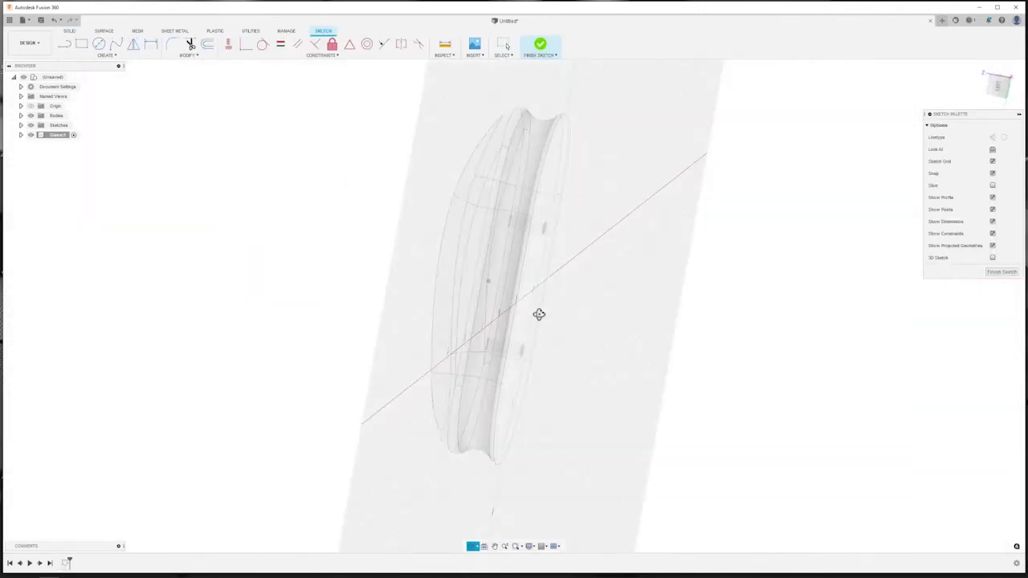
{"action": "left_click", "coordinate": [82, 44]}
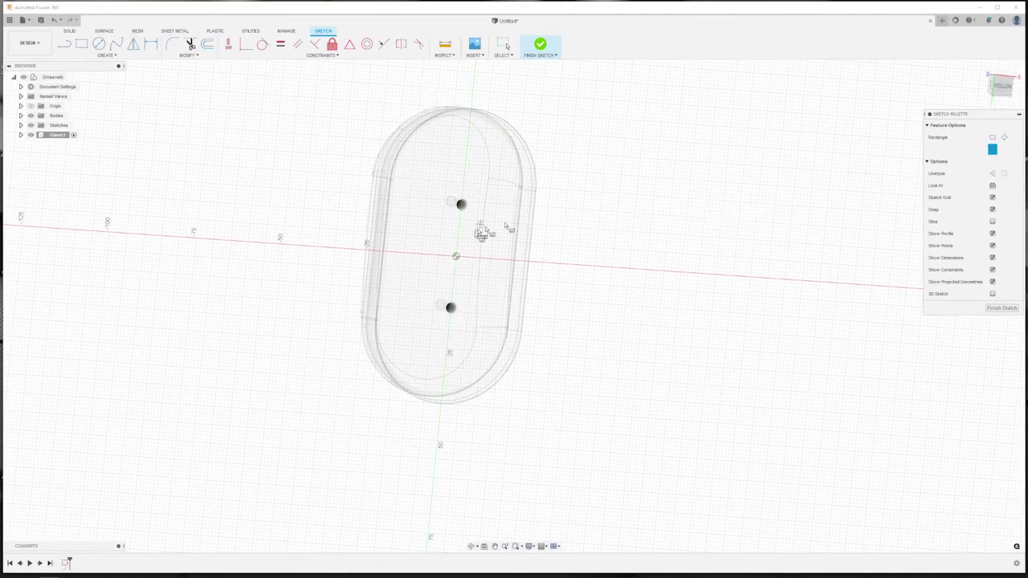
{"action": "left_click", "coordinate": [456, 257]}
{"action": "left_click", "coordinate": [682, 537]}
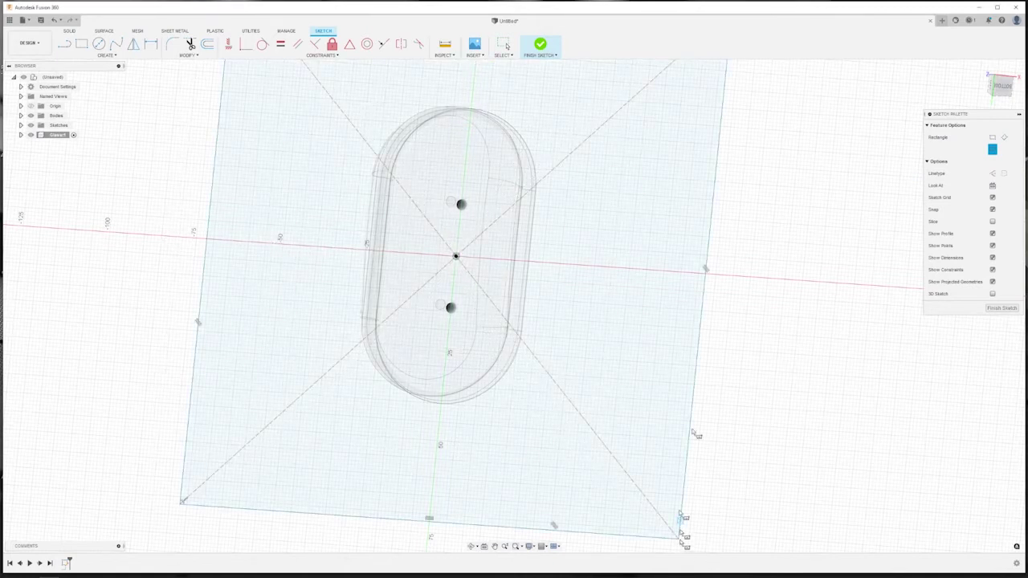
{"action": "key", "text": "e"}
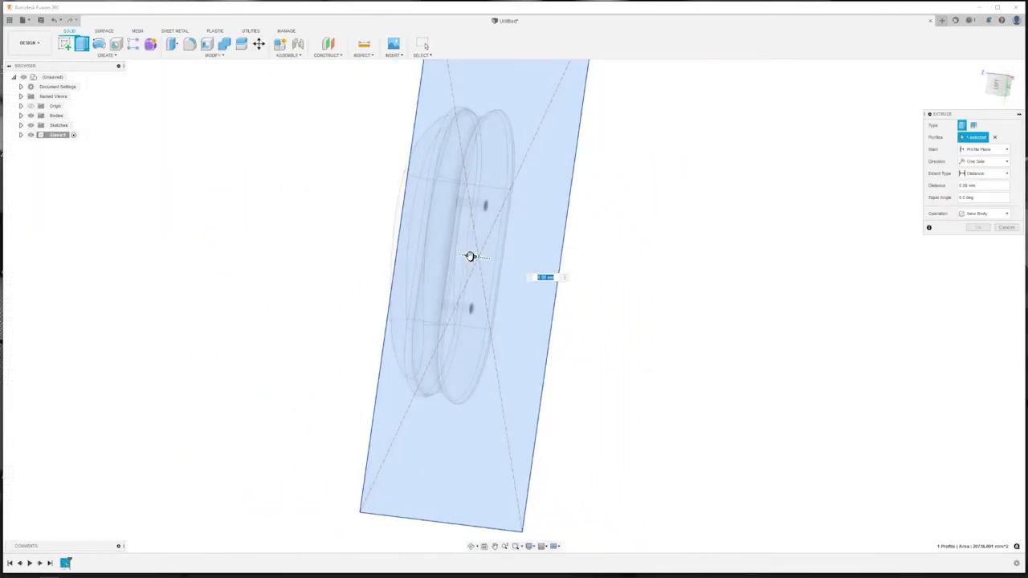
Step: Extrude the rectangle into a thin pane
{"action": "key", "text": "Return"}
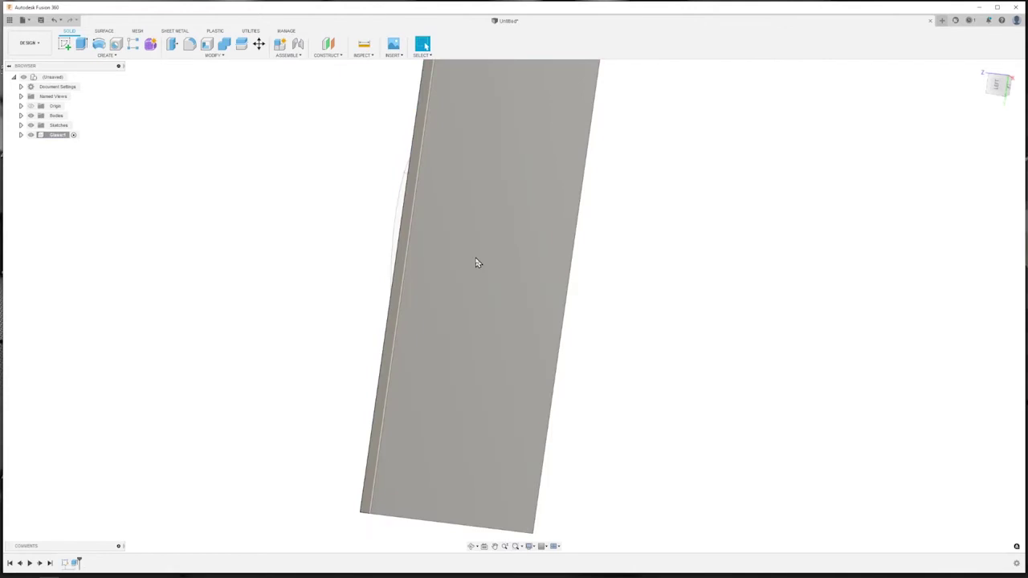
{"action": "scroll", "coordinate": [328, 232], "scroll_direction": "down", "scroll_amount": 3}
{"action": "scroll", "coordinate": [327, 201], "scroll_direction": "down", "scroll_amount": 2}
Step: Apply the Glass, Cast, Gray physical material to the pane
{"action": "right_click", "coordinate": [35, 134]}
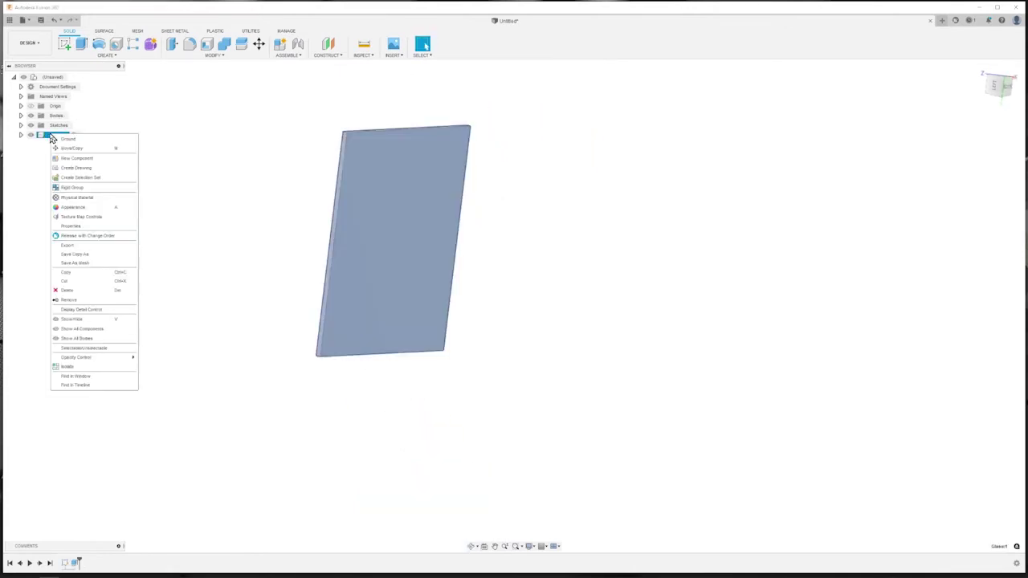
{"action": "left_click", "coordinate": [95, 200]}
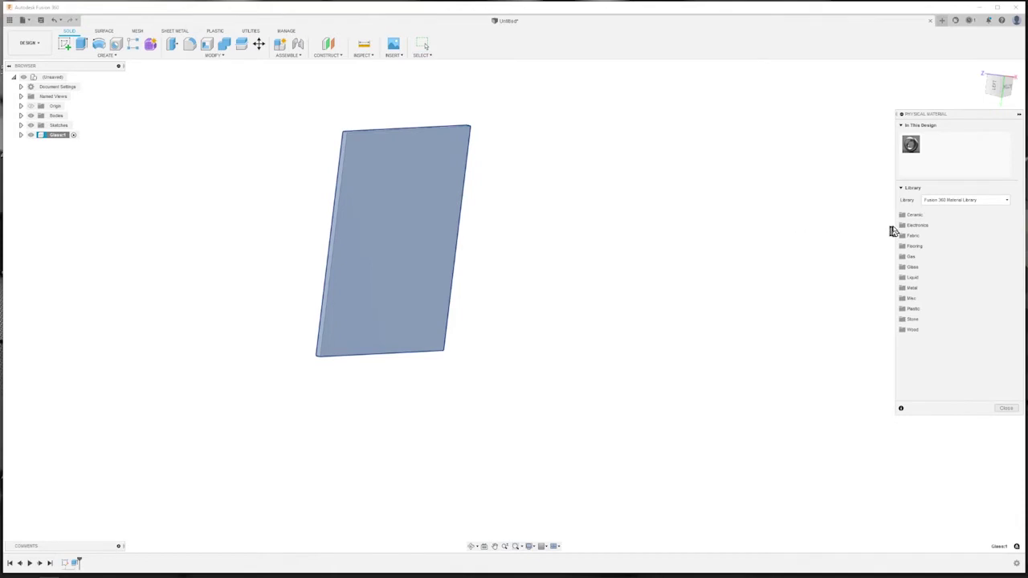
{"action": "left_click", "coordinate": [913, 266]}
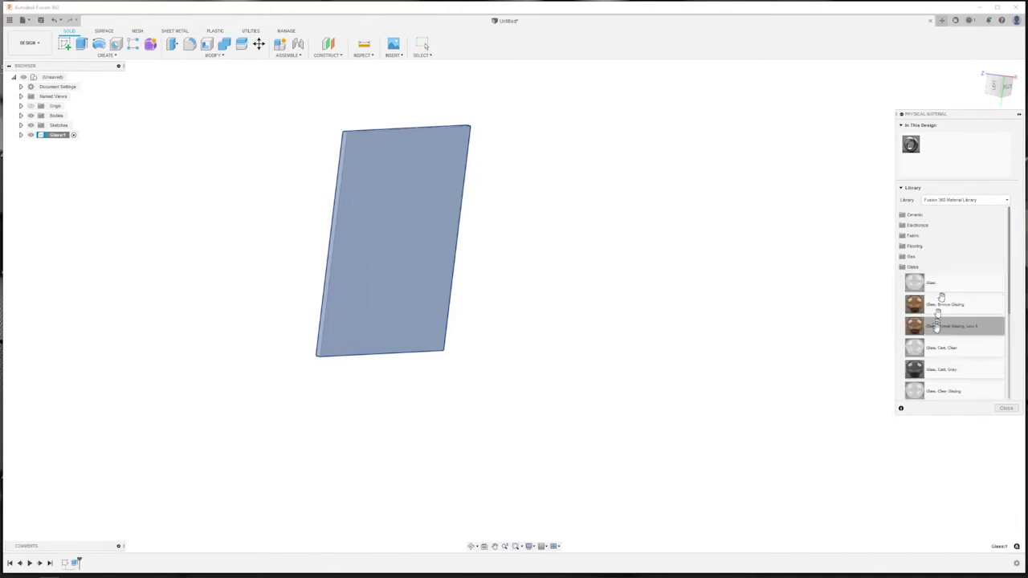
{"action": "left_click_drag", "start_coordinate": [950, 374], "coordinate": [436, 260]}
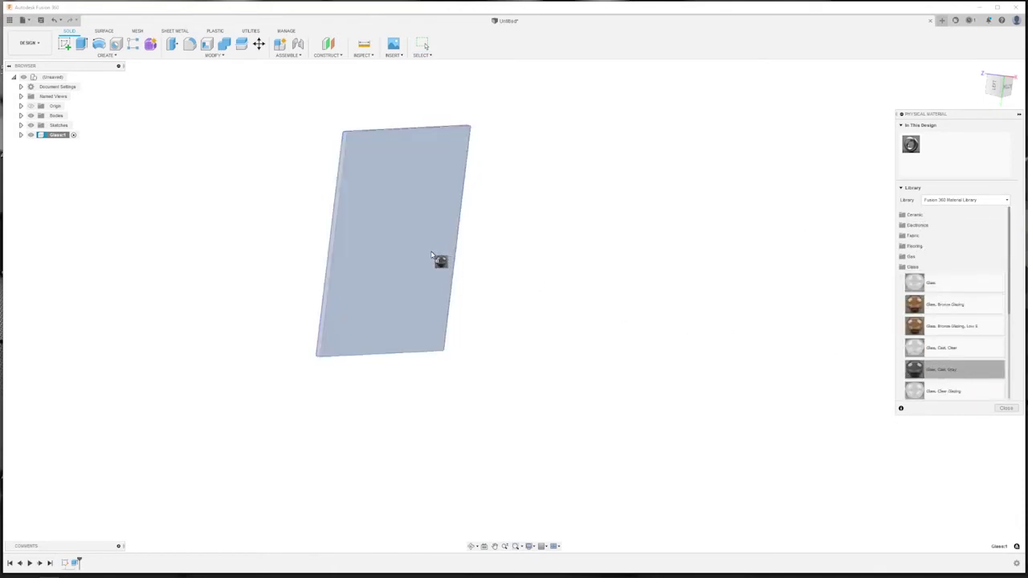
{"action": "left_click", "coordinate": [1007, 409]}
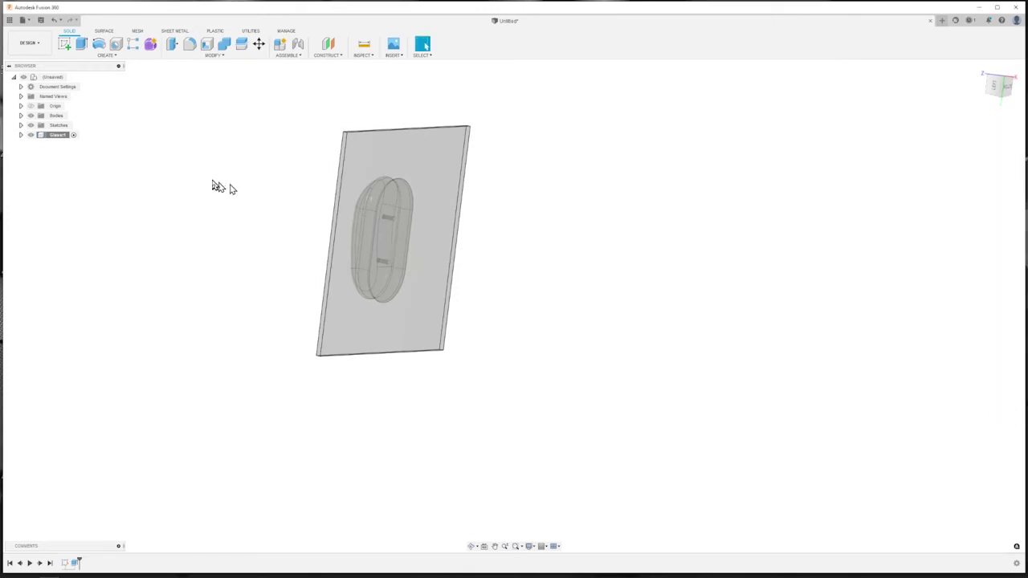
{"action": "left_click", "coordinate": [62, 75]}
{"action": "mouse_move", "coordinate": [142, 137]}
{"action": "middle_mouse_down", "text": "shift"}
{"action": "mouse_move", "coordinate": [193, 155]}
{"action": "mouse_move", "coordinate": [261, 156]}
{"action": "mouse_move", "coordinate": [193, 168]}
{"action": "middle_mouse_up", "text": "shift"}
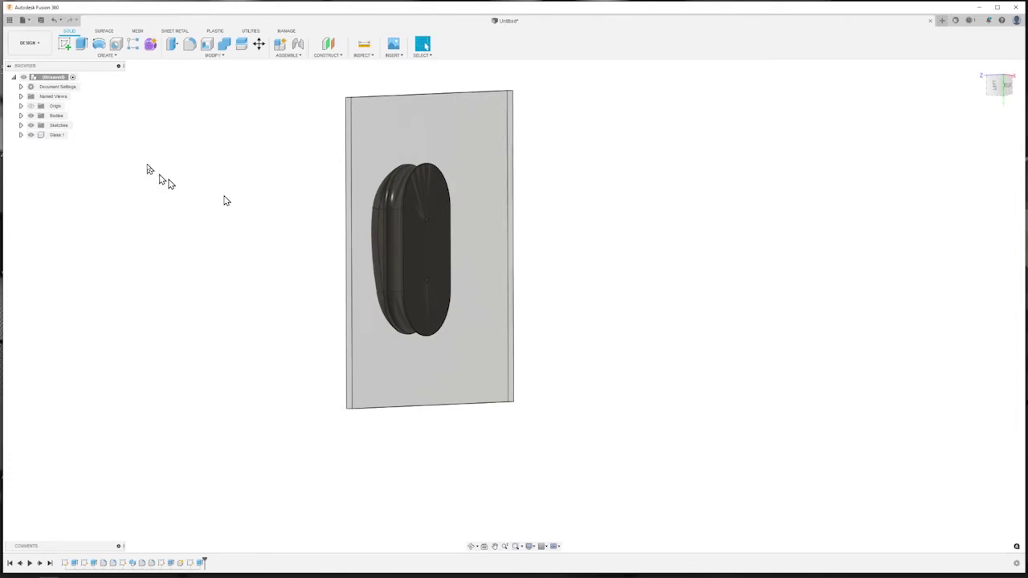
Step: Start a sketch on the pane's front face and project the handle's slot outline
{"action": "left_click", "coordinate": [53, 135]}
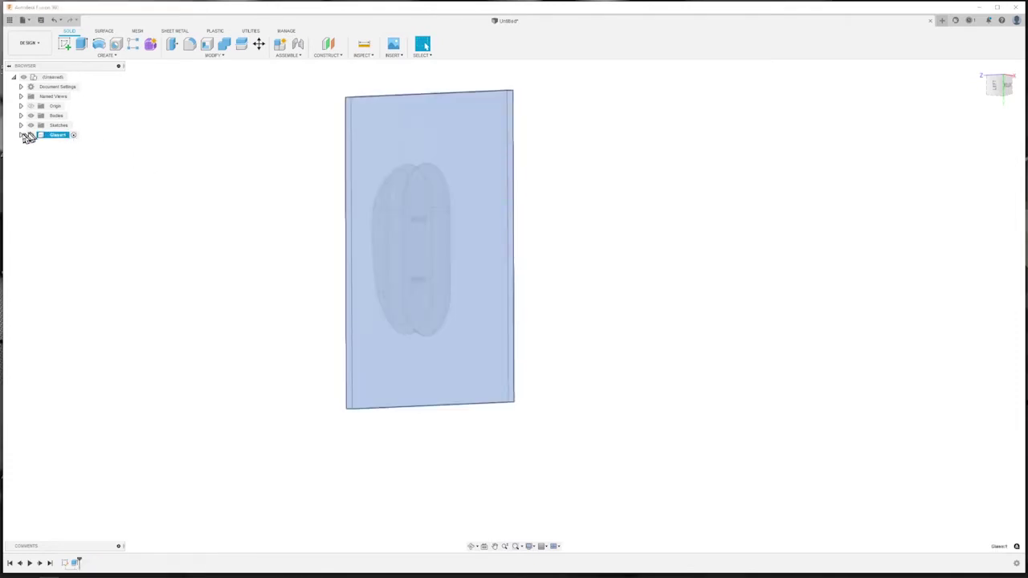
{"action": "left_click", "coordinate": [22, 135]}
{"action": "left_click", "coordinate": [466, 253]}
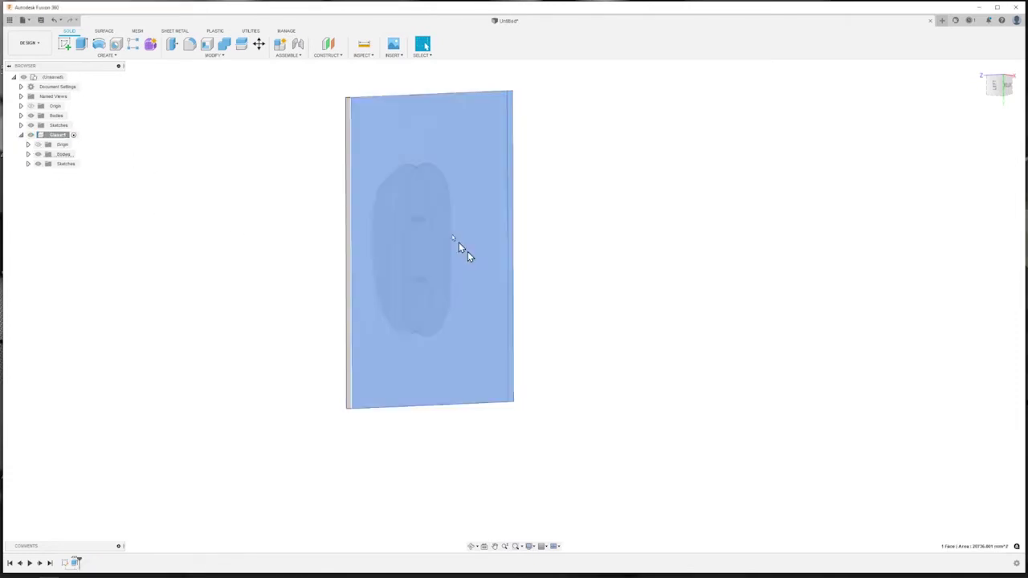
{"action": "left_click", "coordinate": [67, 46]}
{"action": "scroll", "coordinate": [579, 358], "scroll_direction": "up", "scroll_amount": 4}
{"action": "scroll", "coordinate": [592, 362], "scroll_direction": "up", "scroll_amount": 2}
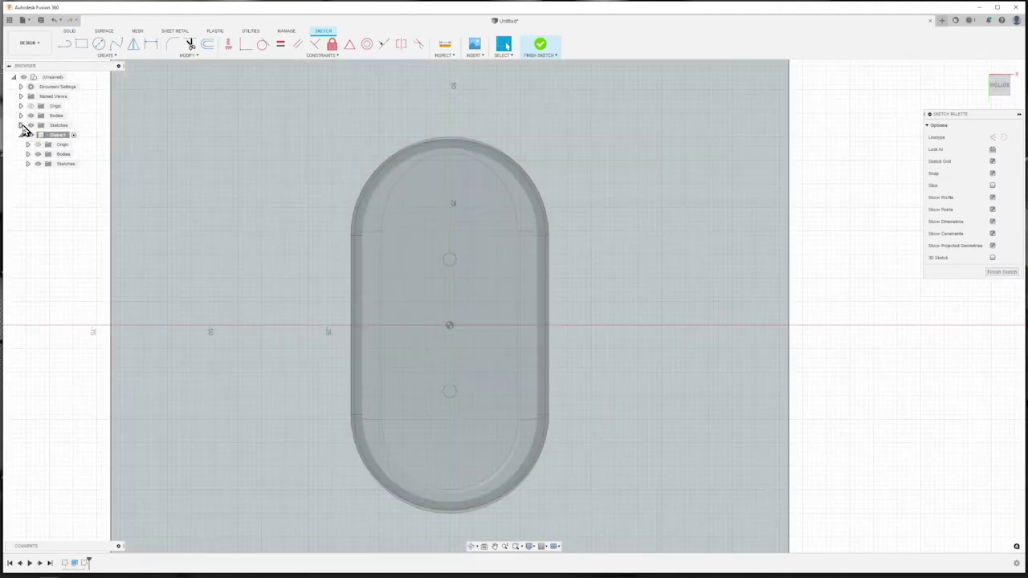
{"action": "left_click", "coordinate": [21, 126]}
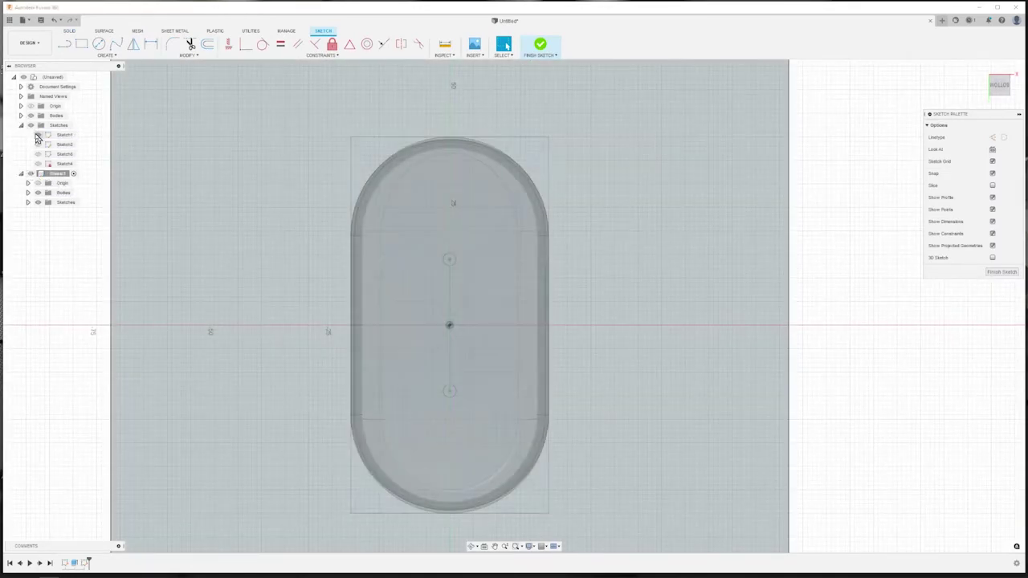
{"action": "scroll", "coordinate": [481, 249], "scroll_direction": "up", "scroll_amount": 2}
{"action": "key", "text": "p"}
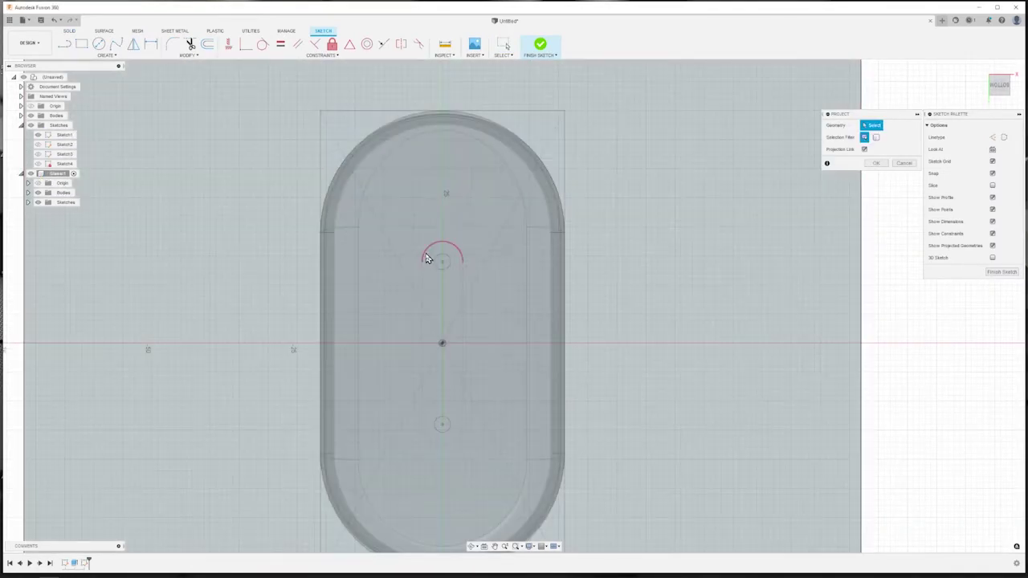
{"action": "left_click", "coordinate": [428, 259]}
{"action": "left_click", "coordinate": [462, 285]}
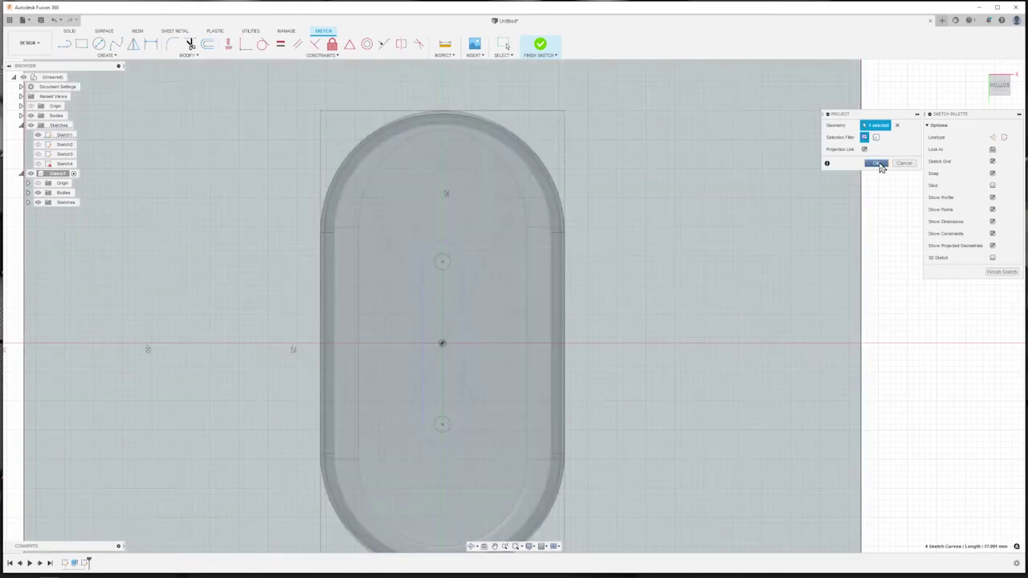
{"action": "left_click", "coordinate": [877, 163]}
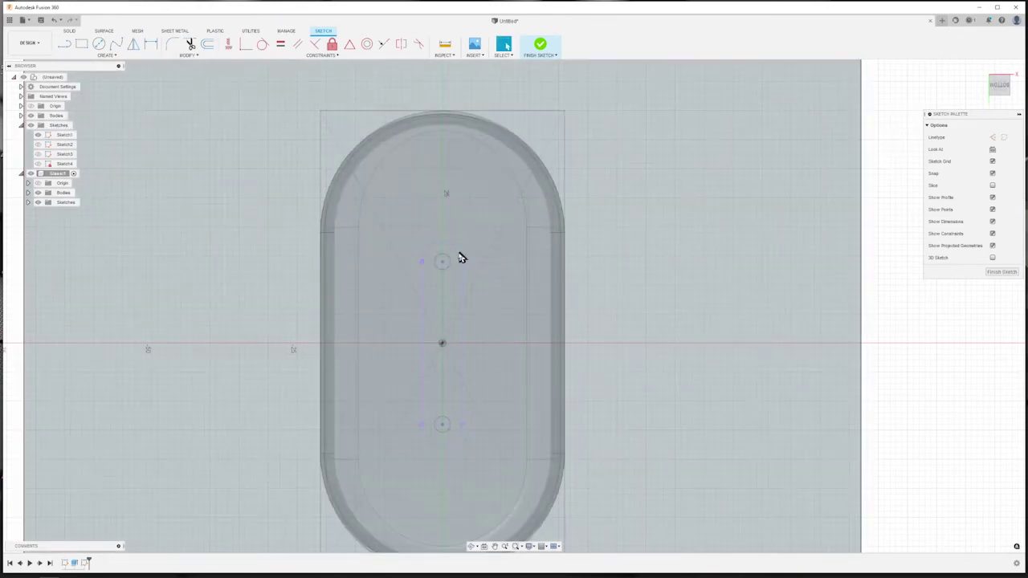
Step: Extrude-cut the projected slot profile -3 mm
{"action": "key", "text": "e"}
{"action": "left_click", "coordinate": [448, 292]}
{"action": "middle_click_drag", "start_coordinate": [438, 297], "coordinate": [509, 301], "text": "shift"}
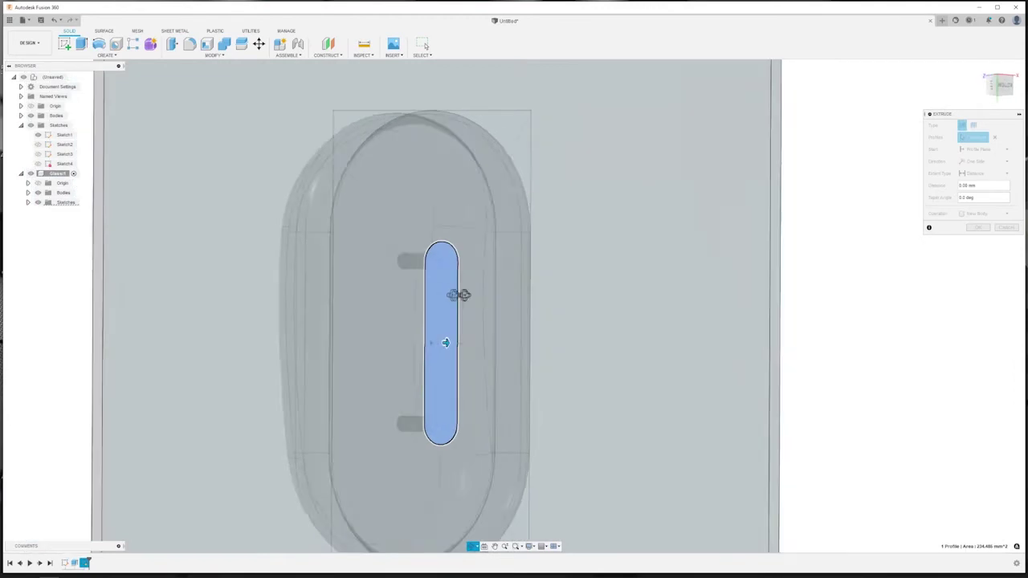
{"action": "type", "text": "-3"}
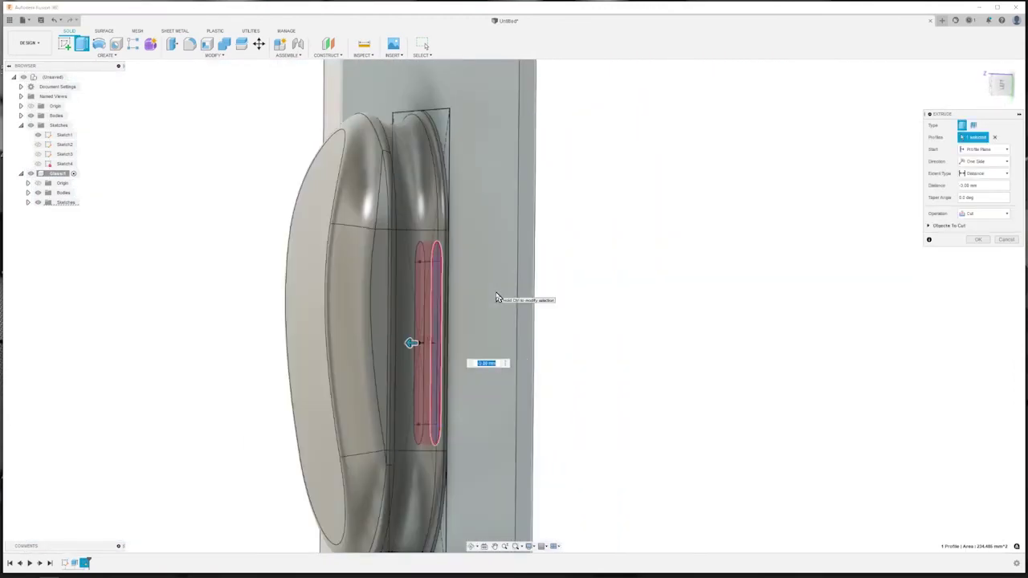
{"action": "key", "text": "Return"}
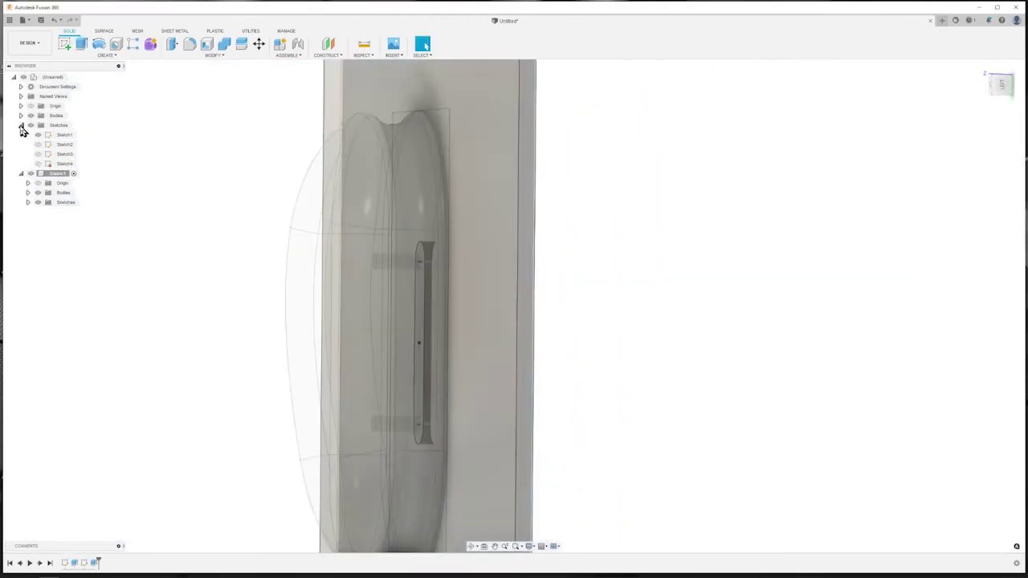
{"action": "left_click", "coordinate": [21, 128]}
{"action": "left_click", "coordinate": [21, 127]}
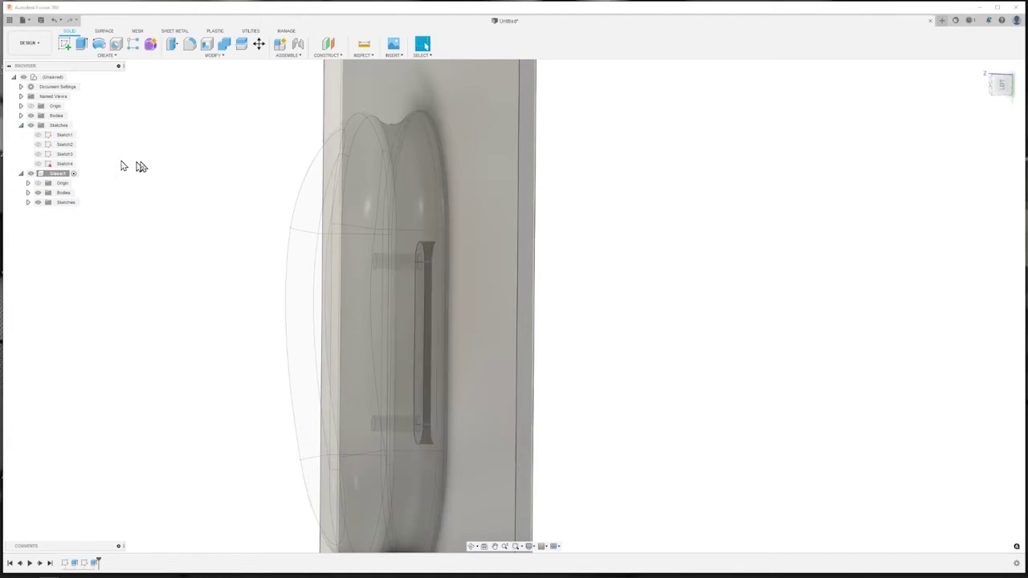
{"action": "left_click", "coordinate": [72, 77]}
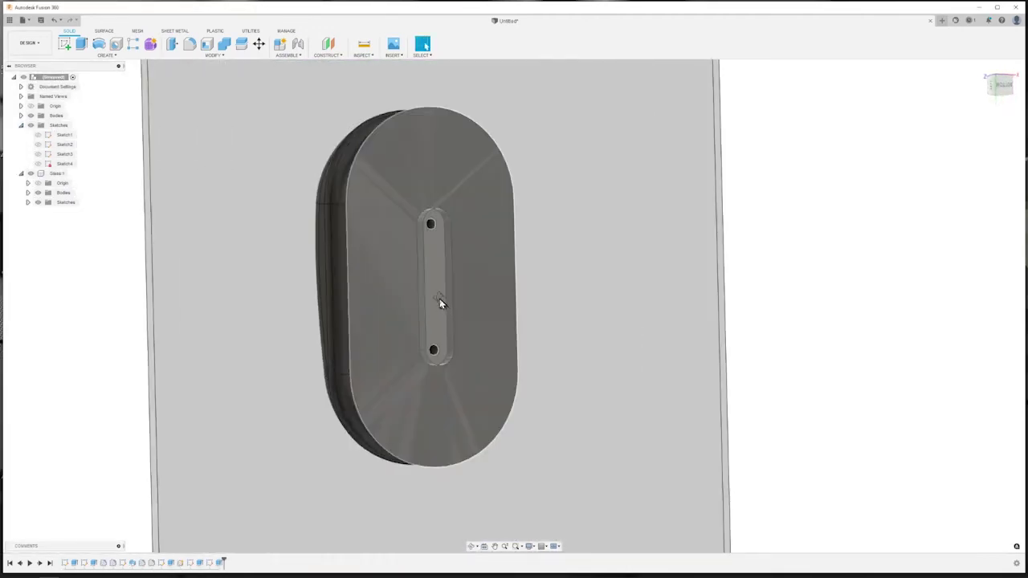
Step: Create a new empty component under the top-level assembly
{"action": "mouse_move", "coordinate": [439, 299]}
{"action": "middle_mouse_down", "text": "shift"}
{"action": "mouse_move", "coordinate": [425, 297]}
{"action": "mouse_move", "coordinate": [491, 298]}
{"action": "mouse_move", "coordinate": [428, 293]}
{"action": "middle_mouse_up", "text": "shift"}
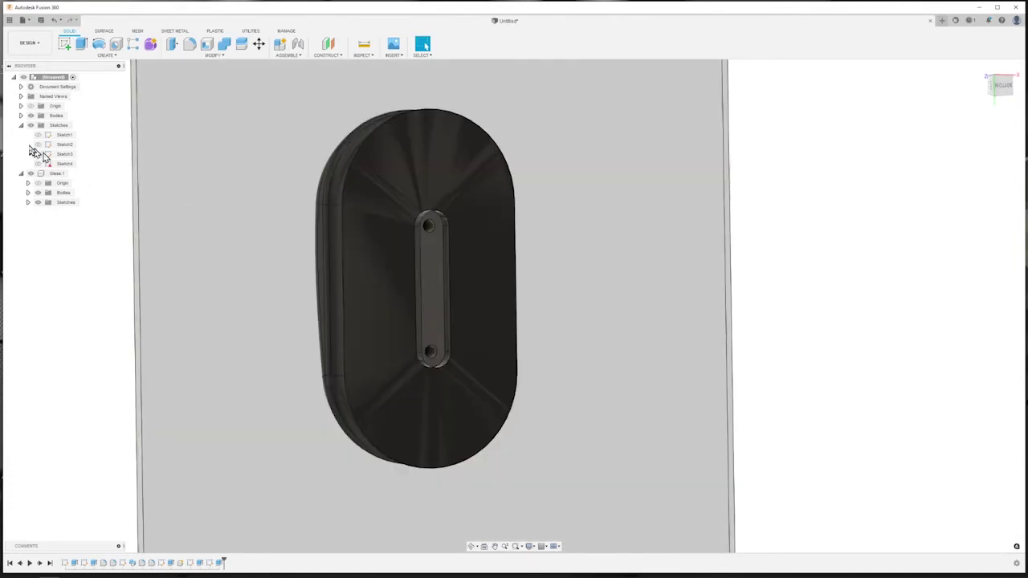
{"action": "left_click", "coordinate": [21, 125]}
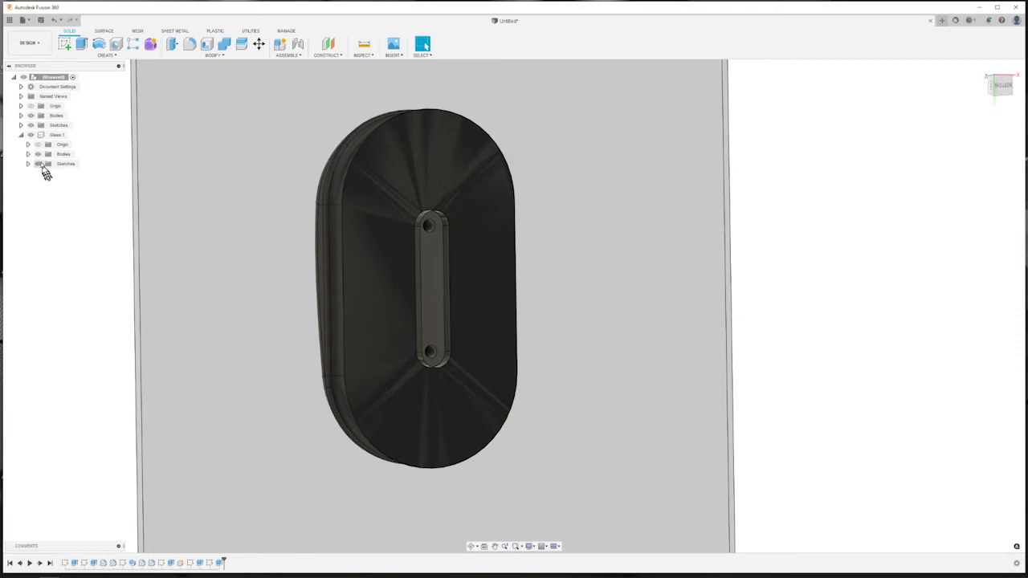
{"action": "left_click", "coordinate": [22, 136]}
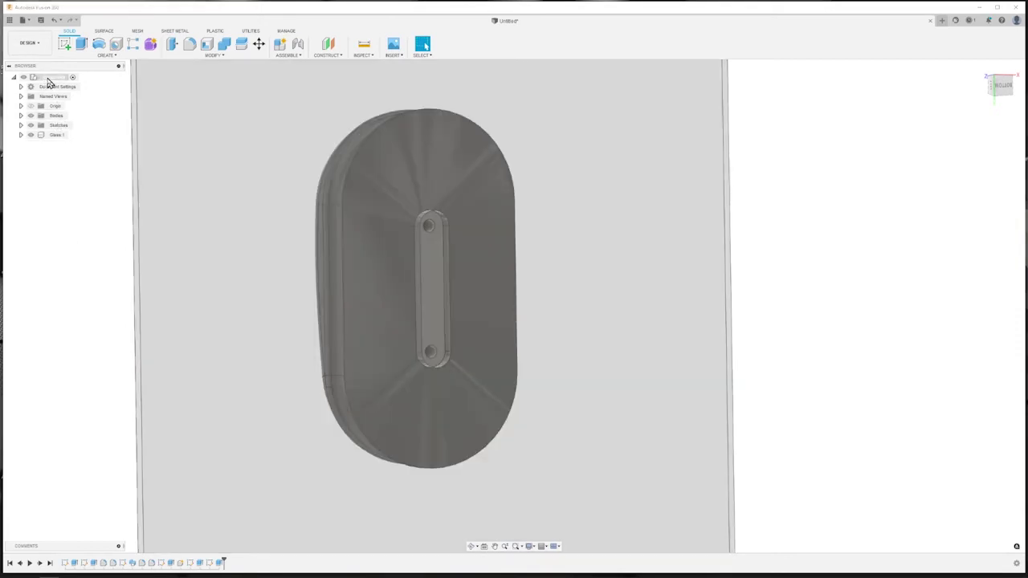
{"action": "right_click", "coordinate": [48, 83]}
{"action": "left_click", "coordinate": [69, 86]}
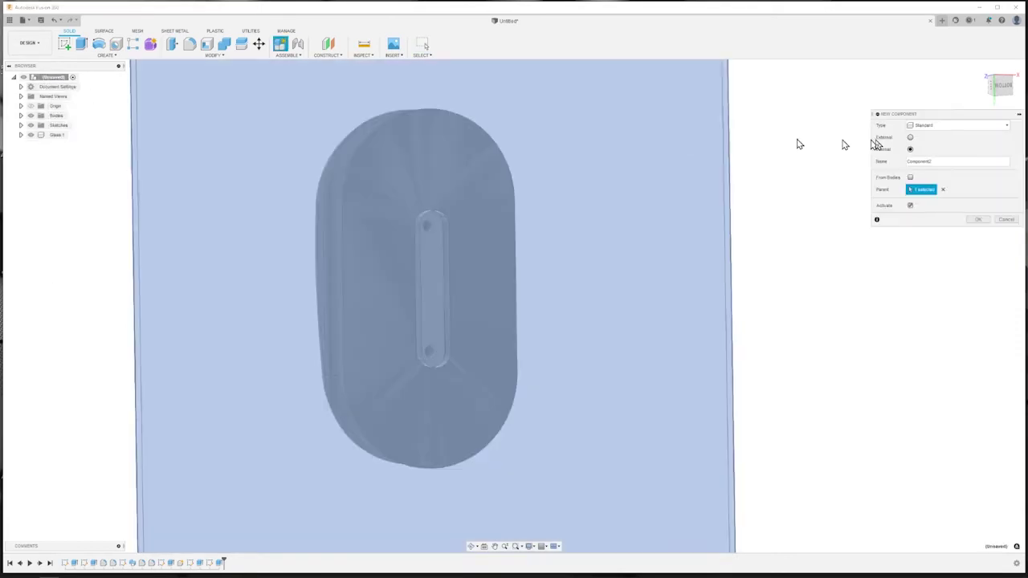
{"action": "key", "text": "Return"}
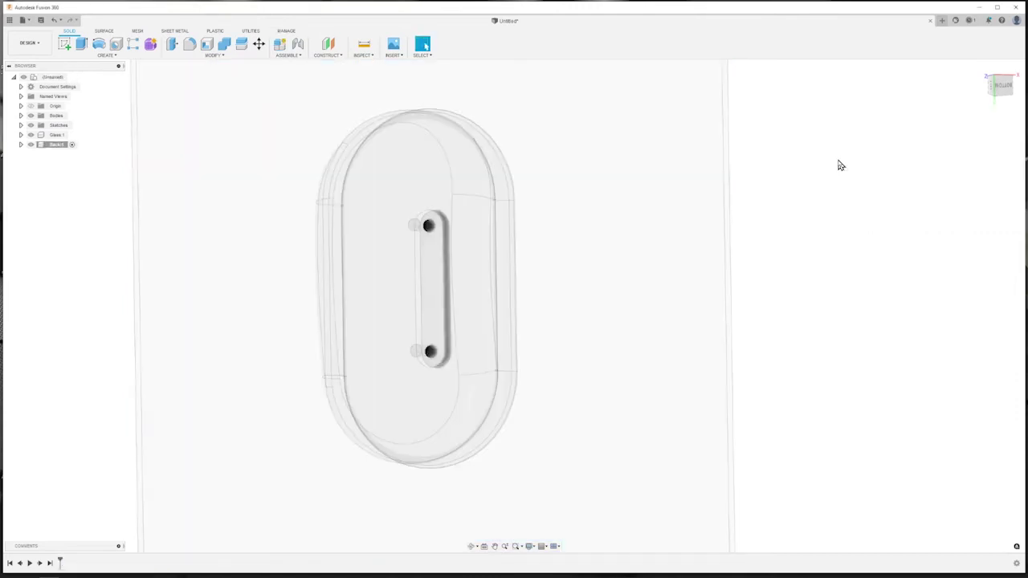
Step: Start a sketch on the large flat pane face and pick the slot outline for offsetting
{"action": "left_click", "coordinate": [624, 263]}
{"action": "mouse_move", "coordinate": [622, 262]}
{"action": "middle_mouse_down", "text": "shift"}
{"action": "mouse_move", "coordinate": [573, 259]}
{"action": "mouse_move", "coordinate": [611, 255]}
{"action": "mouse_move", "coordinate": [513, 213]}
{"action": "middle_mouse_up", "text": "shift"}
{"action": "left_click", "coordinate": [65, 43]}
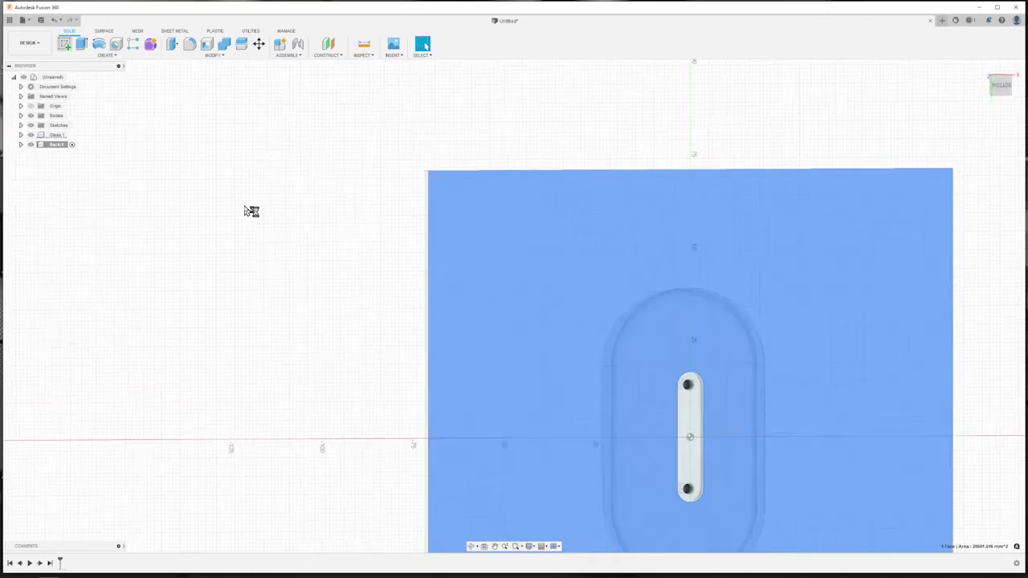
{"action": "scroll", "coordinate": [635, 425], "scroll_direction": "up", "scroll_amount": 3}
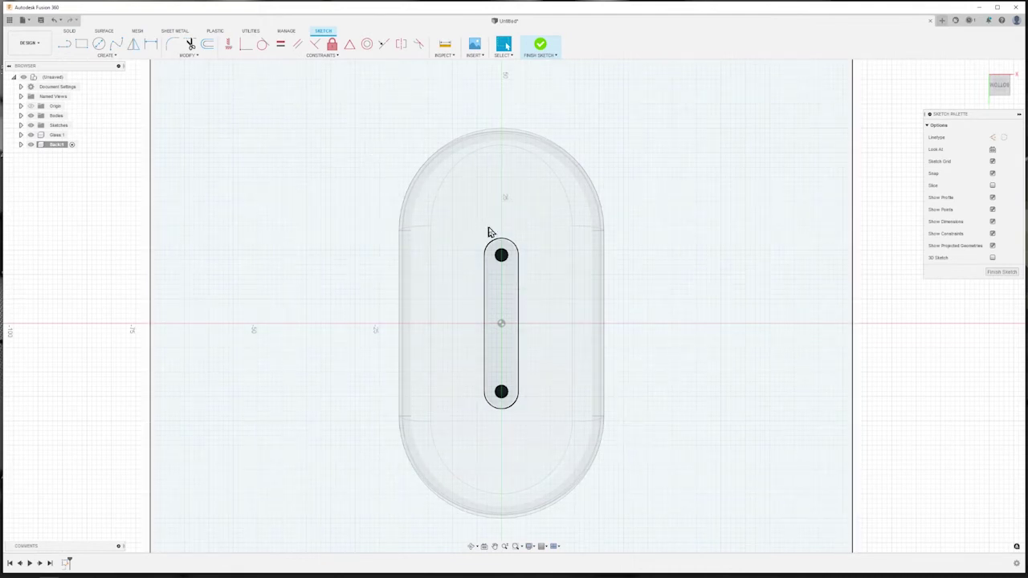
{"action": "key", "text": "o"}
{"action": "left_click", "coordinate": [518, 264]}
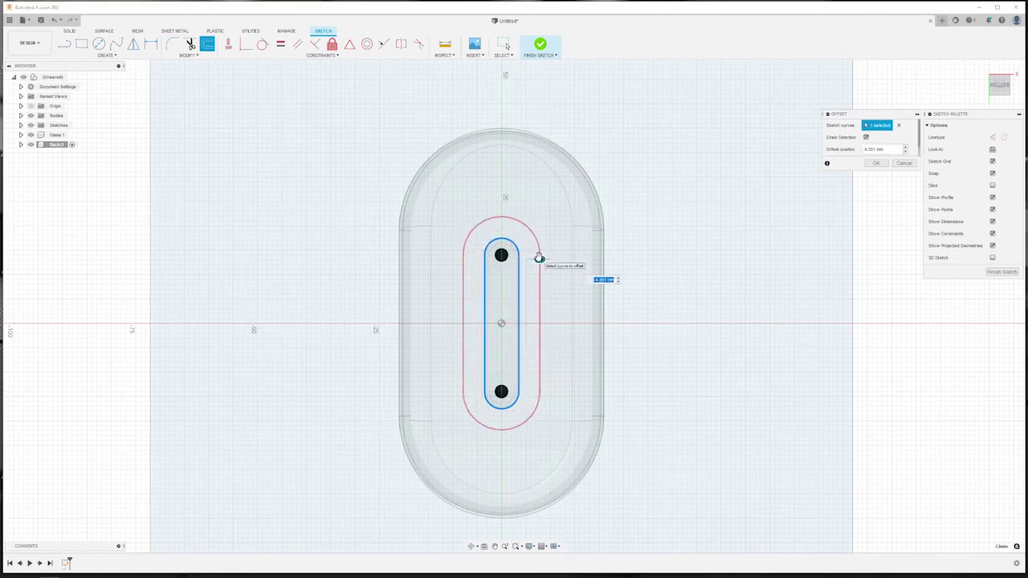
Step: Offset the slot outline outward by 2.5 mm and select the resulting ring profile
{"action": "type", "text": "2.5"}
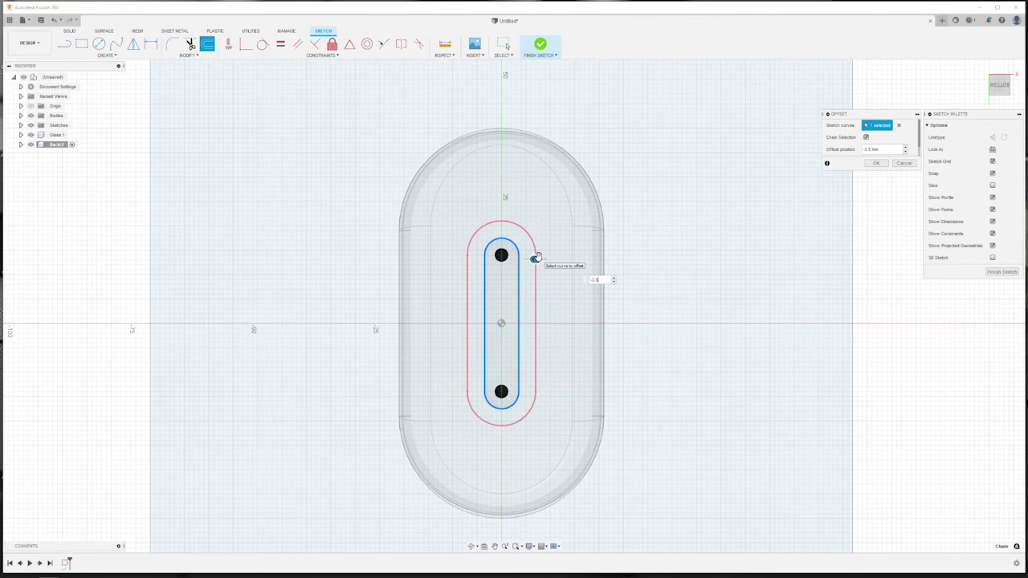
{"action": "key", "text": "Return"}
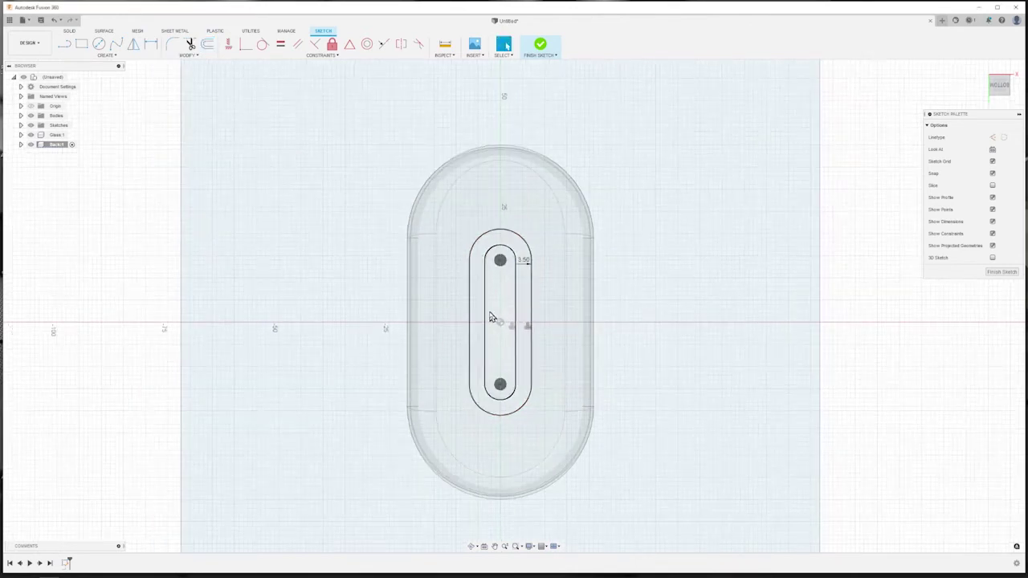
{"action": "scroll", "coordinate": [476, 318], "scroll_direction": "up", "scroll_amount": 1}
{"action": "scroll", "coordinate": [475, 317], "scroll_direction": "up", "scroll_amount": 2}
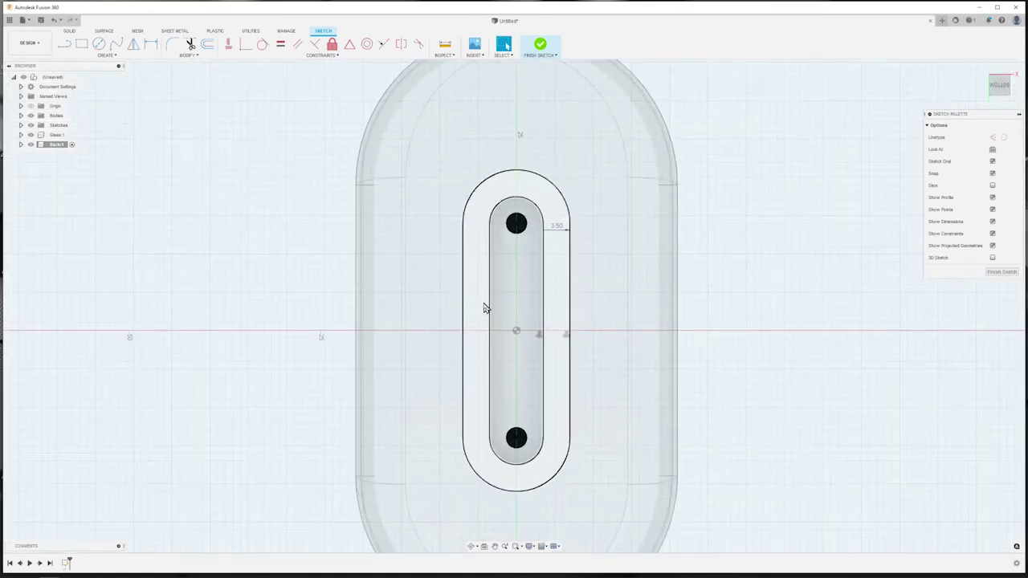
{"action": "left_click", "coordinate": [484, 307]}
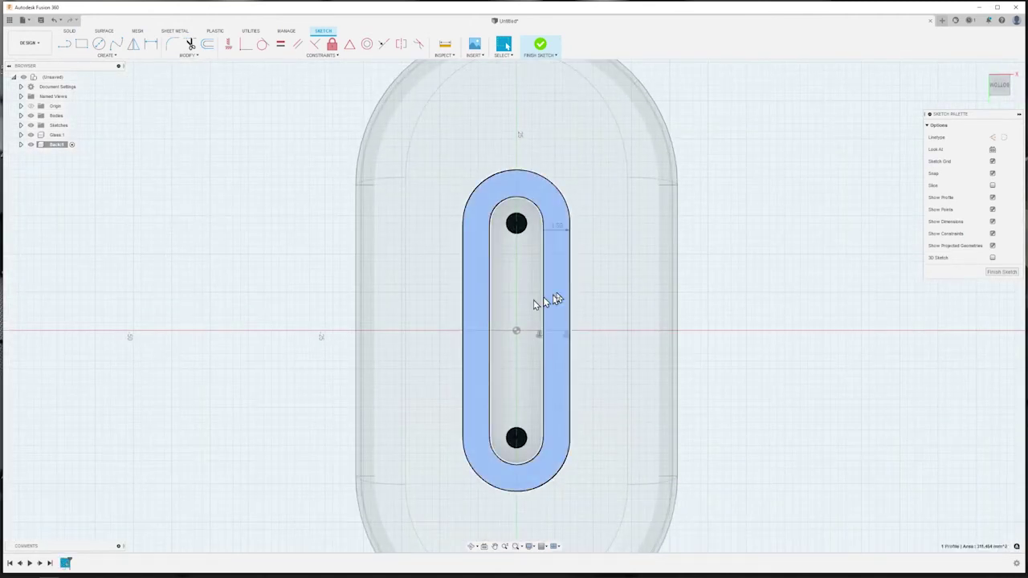
{"action": "left_click", "coordinate": [559, 294]}
Step: Extrude the ring between the slot outlines 2 mm thick, then re-show Sketch1
{"action": "key", "text": "e"}
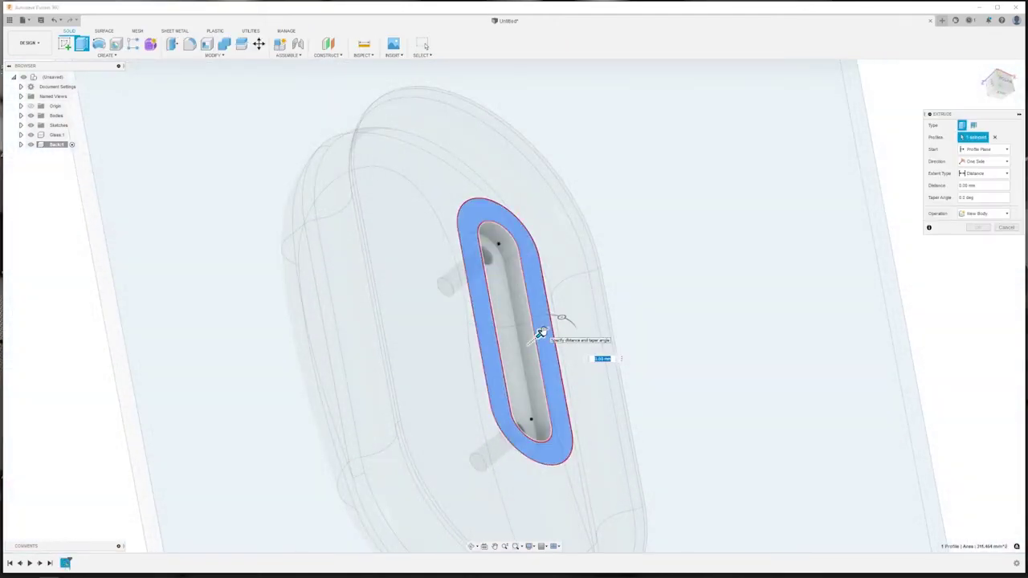
{"action": "type", "text": "1"}
{"action": "left_click_drag", "start_coordinate": [546, 329], "coordinate": [551, 327]}
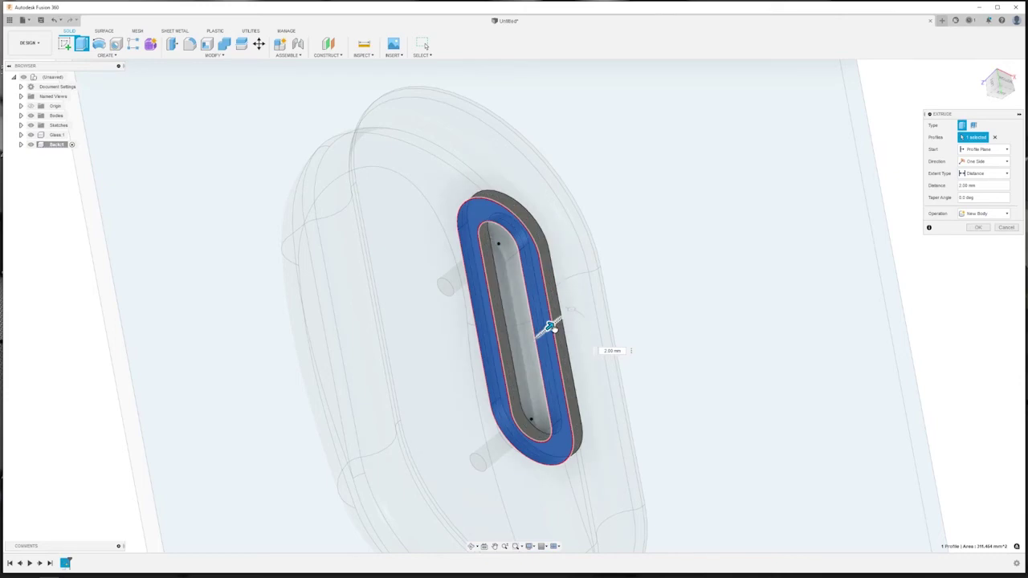
{"action": "mouse_move", "coordinate": [551, 327]}
{"action": "middle_mouse_down", "text": "shift"}
{"action": "mouse_move", "coordinate": [570, 311]}
{"action": "mouse_move", "coordinate": [539, 288]}
{"action": "middle_mouse_up", "text": "shift"}
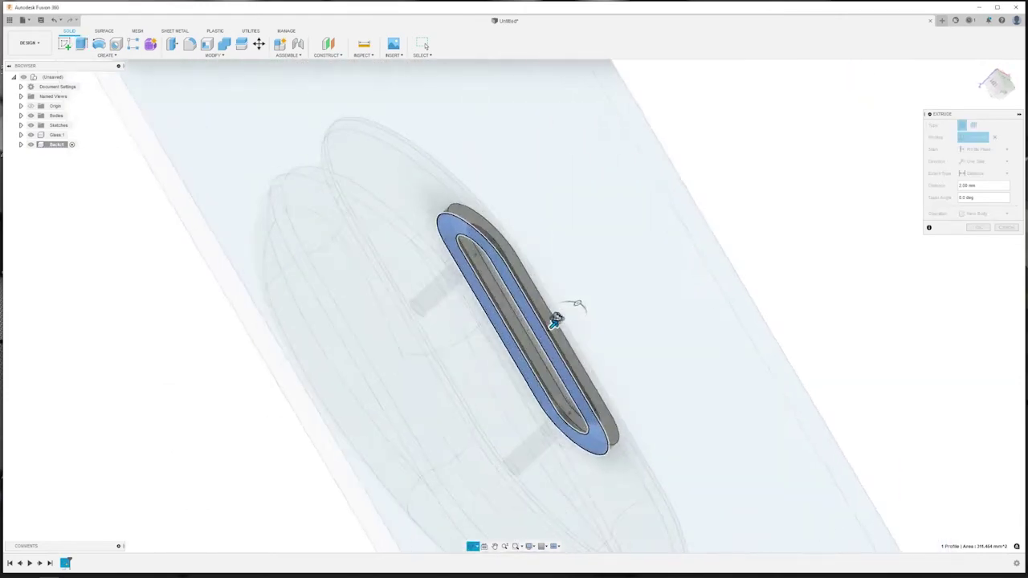
{"action": "key", "text": "Return"}
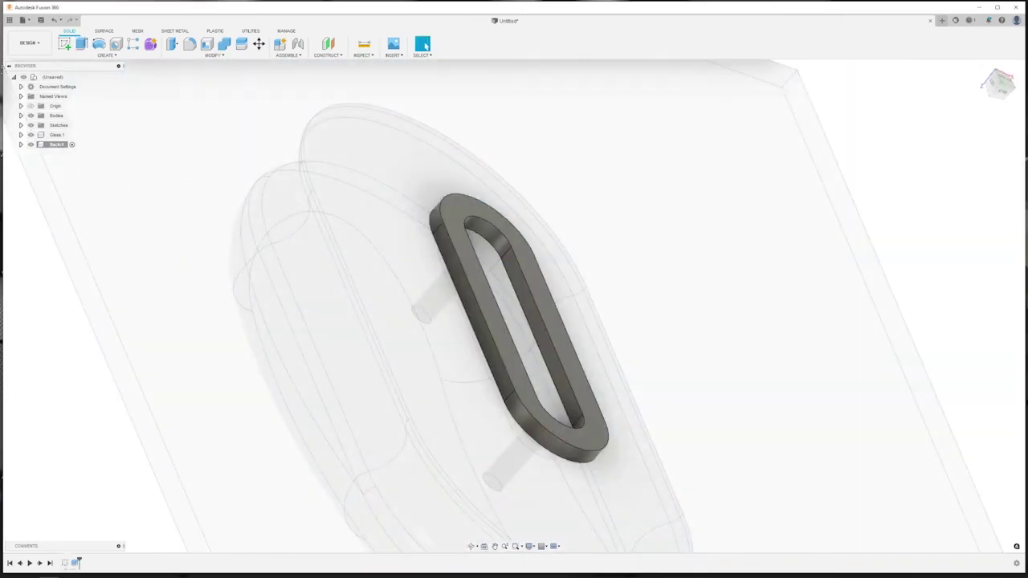
{"action": "left_click", "coordinate": [21, 144]}
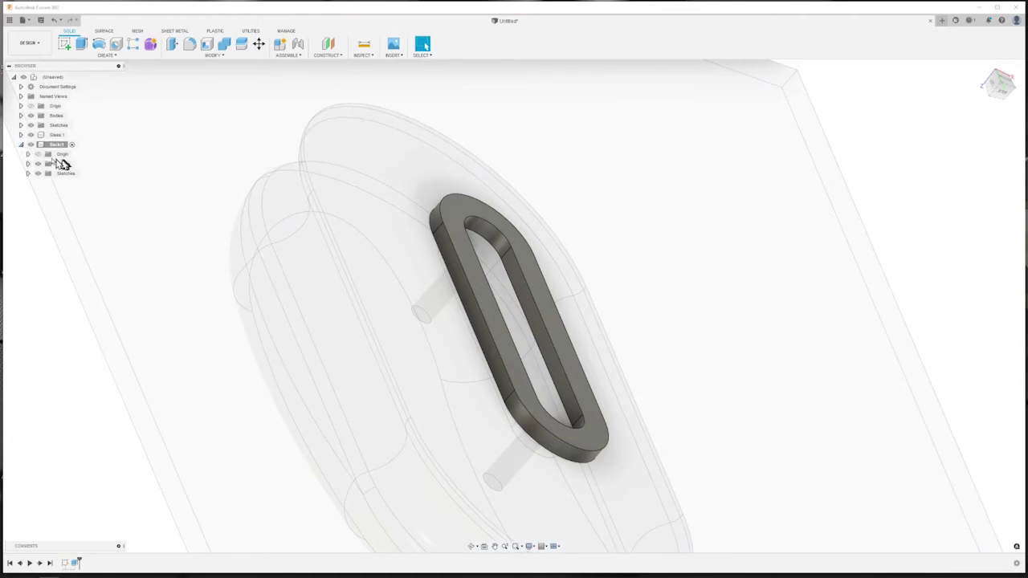
{"action": "left_click", "coordinate": [45, 184]}
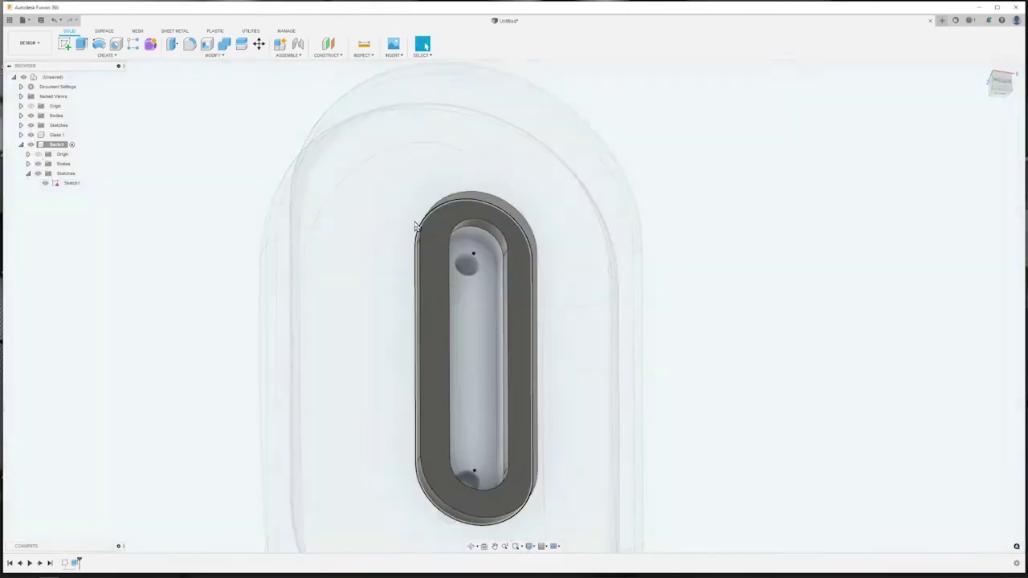
Step: Extrude the inner slot profile 3 mm
{"action": "key", "text": "e"}
{"action": "left_click", "coordinate": [477, 321]}
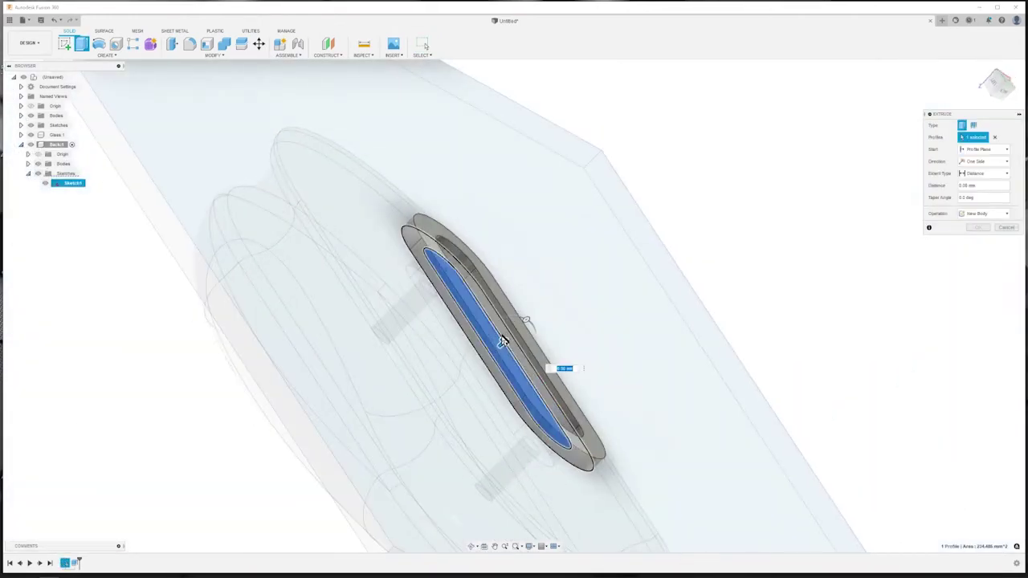
{"action": "left_click_drag", "start_coordinate": [508, 336], "coordinate": [516, 330]}
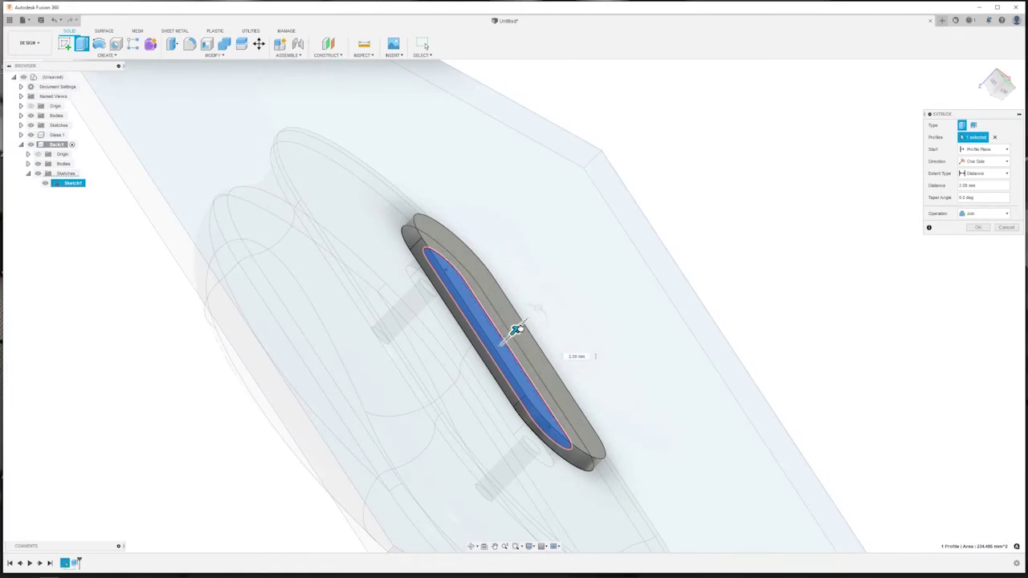
{"action": "left_click_drag", "start_coordinate": [516, 330], "coordinate": [515, 330]}
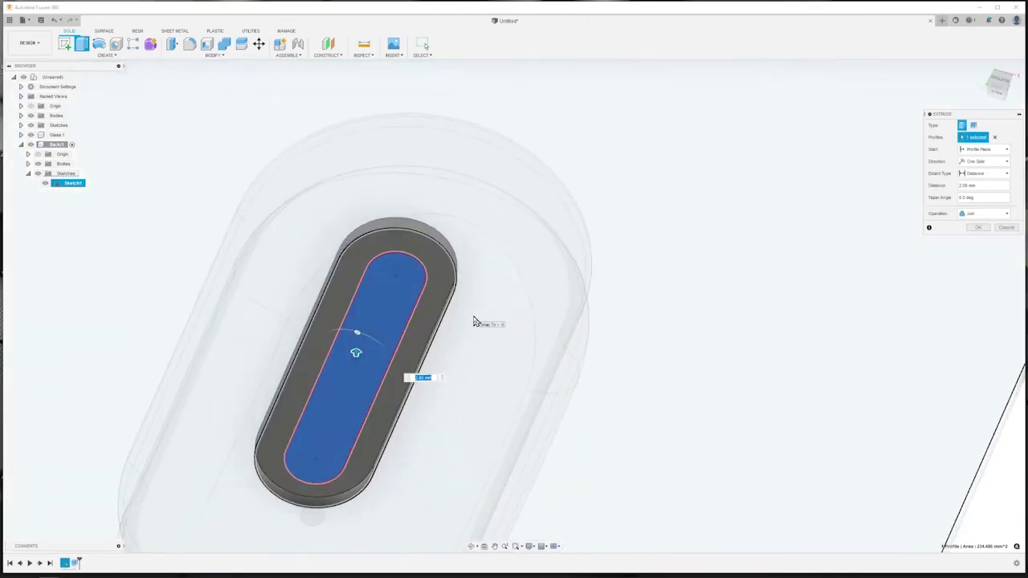
{"action": "key", "text": "Return"}
Step: Edit the rim extrusion feature to include the inner slot area
{"action": "middle_click_drag", "start_coordinate": [414, 336], "coordinate": [429, 323], "text": "shift"}
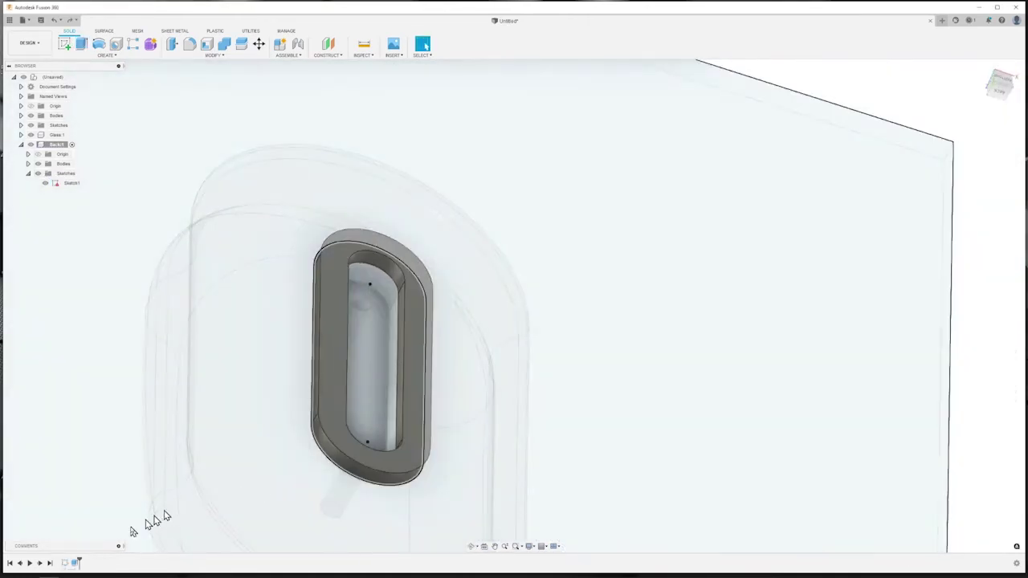
{"action": "right_click", "coordinate": [77, 564]}
{"action": "left_click", "coordinate": [101, 479]}
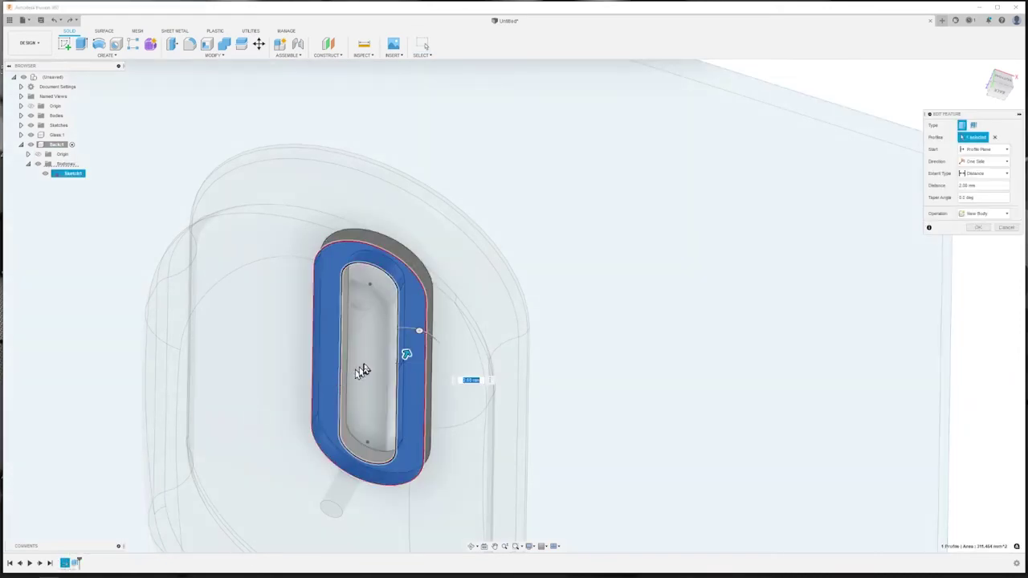
{"action": "left_click", "coordinate": [378, 363]}
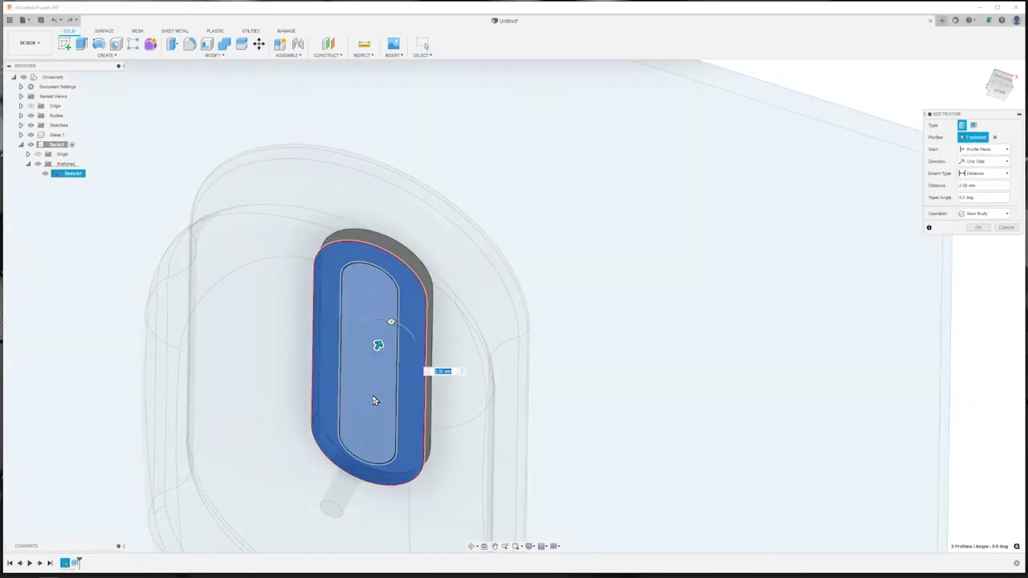
{"action": "key", "text": "Return"}
{"action": "middle_click_drag", "start_coordinate": [373, 400], "coordinate": [424, 312], "text": "shift"}
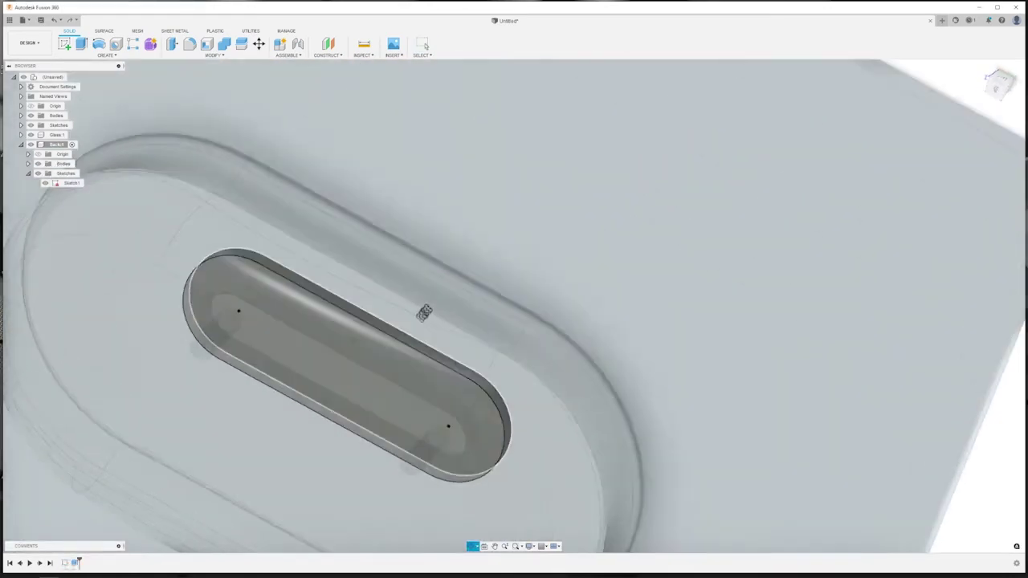
{"action": "scroll", "coordinate": [424, 312], "scroll_direction": "down", "scroll_amount": 5}
{"action": "left_click_drag", "start_coordinate": [413, 317], "coordinate": [361, 340]}
{"action": "key", "text": "Escape"}
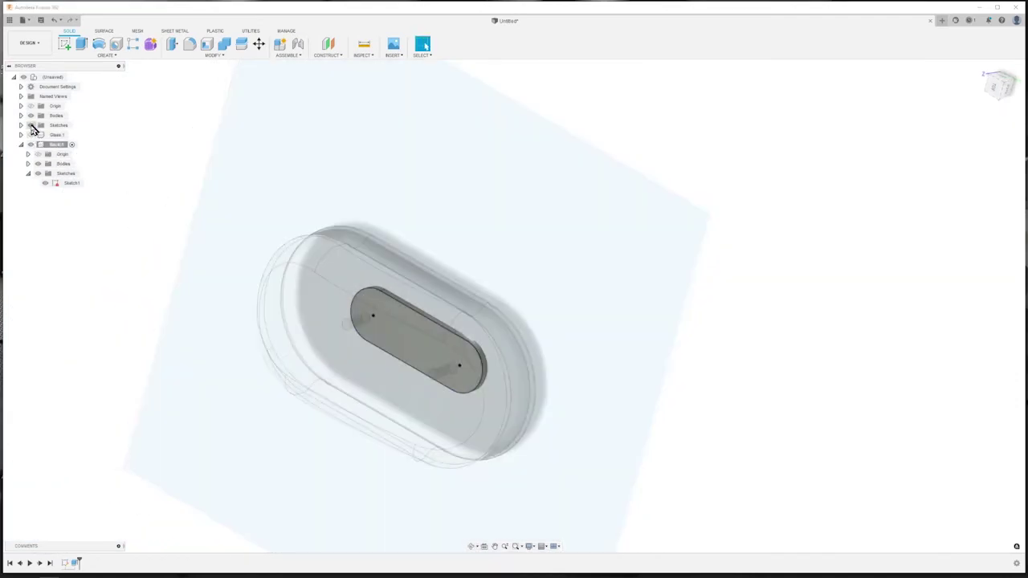
{"action": "left_click", "coordinate": [31, 127]}
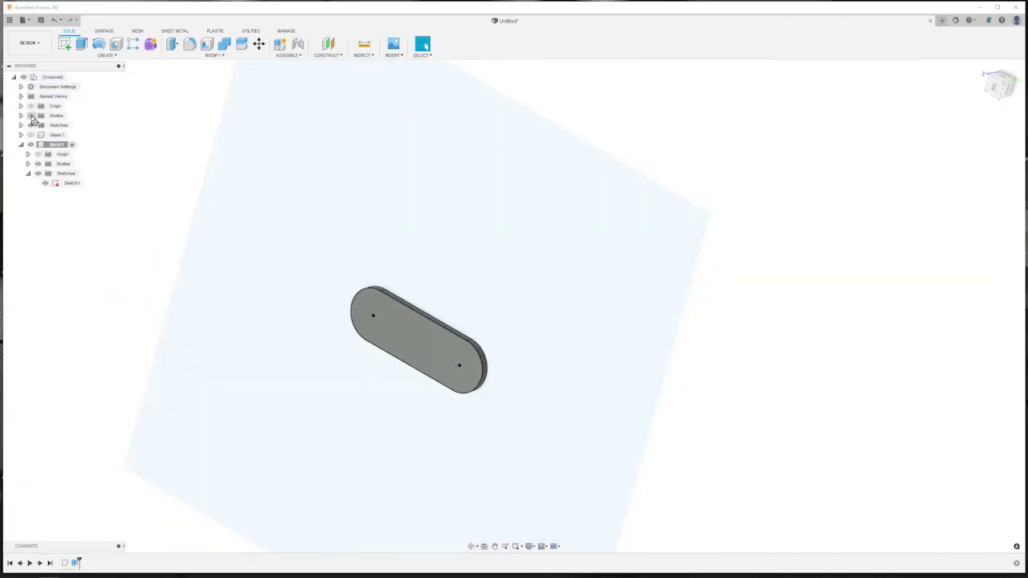
{"action": "left_click", "coordinate": [423, 358]}
{"action": "key", "text": "e"}
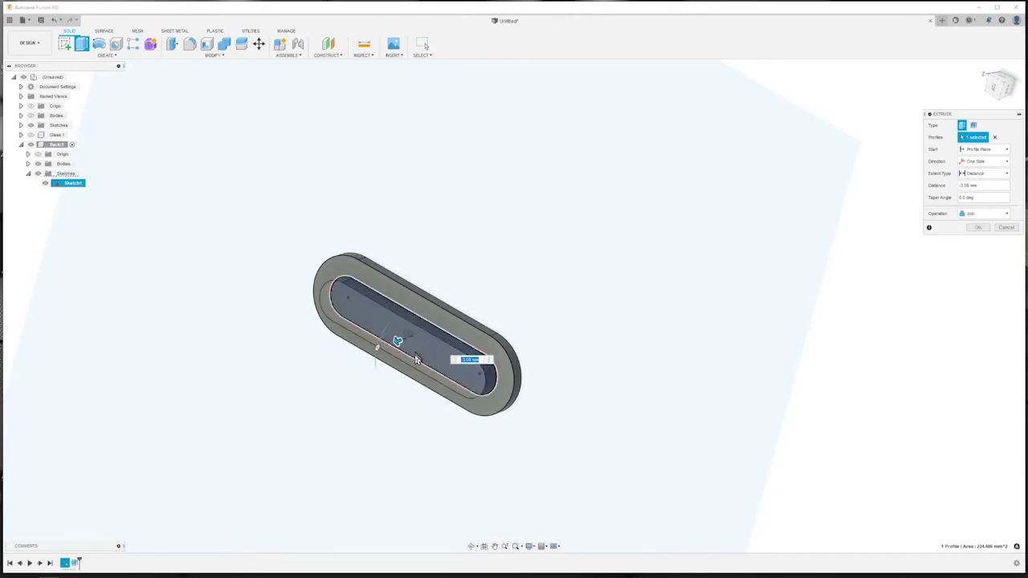
{"action": "middle_click_drag", "start_coordinate": [402, 340], "coordinate": [419, 361], "text": "shift"}
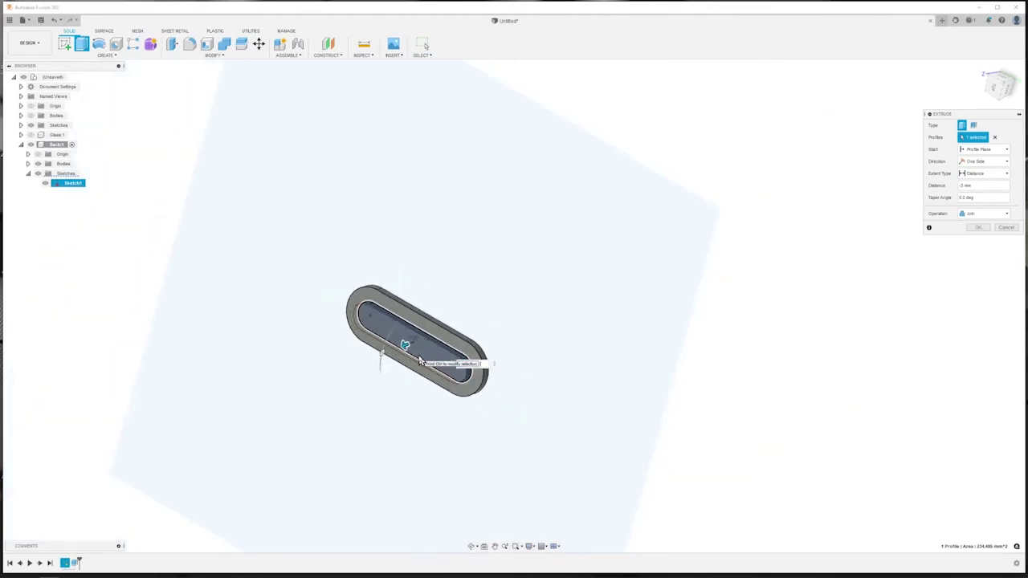
{"action": "key", "text": "Return"}
{"action": "middle_click_drag", "start_coordinate": [418, 354], "coordinate": [393, 377], "text": "shift"}
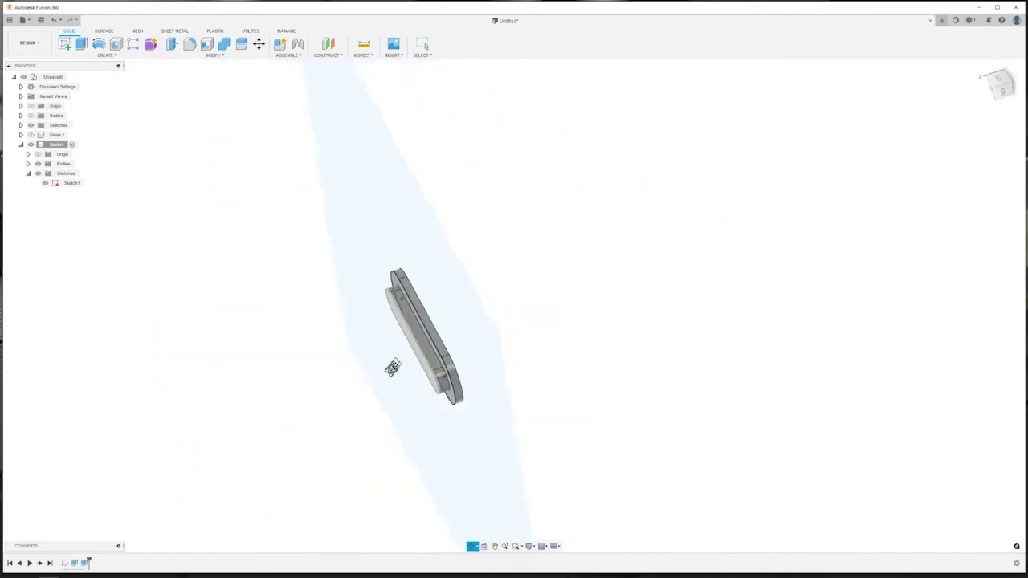
{"action": "left_click", "coordinate": [34, 137]}
{"action": "middle_click_drag", "start_coordinate": [215, 370], "coordinate": [215, 372], "text": "shift"}
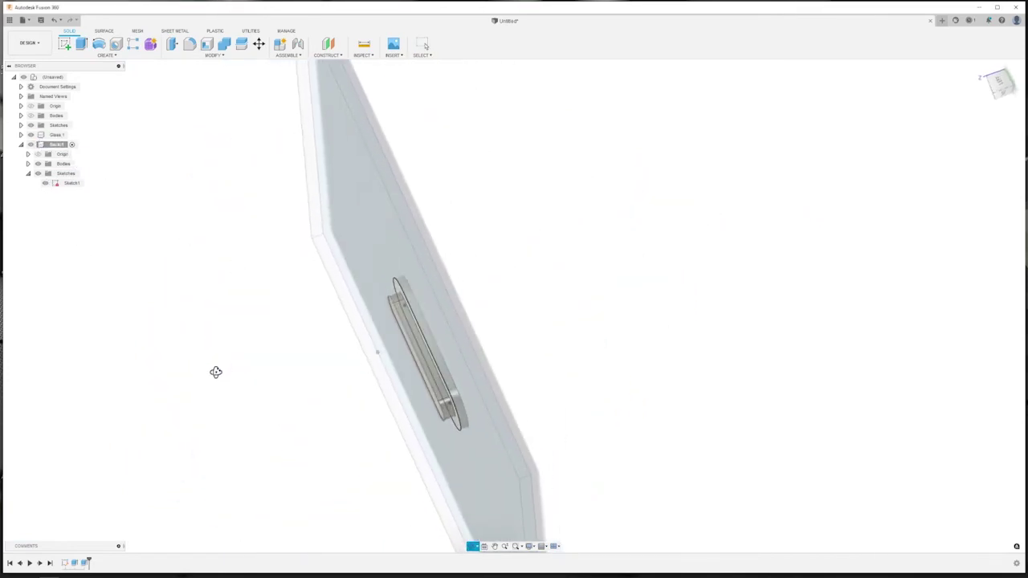
{"action": "scroll", "coordinate": [393, 362], "scroll_direction": "up", "scroll_amount": 2}
{"action": "scroll", "coordinate": [423, 339], "scroll_direction": "up", "scroll_amount": 3}
{"action": "scroll", "coordinate": [425, 340], "scroll_direction": "up", "scroll_amount": 3}
{"action": "scroll", "coordinate": [392, 243], "scroll_direction": "up", "scroll_amount": 3}
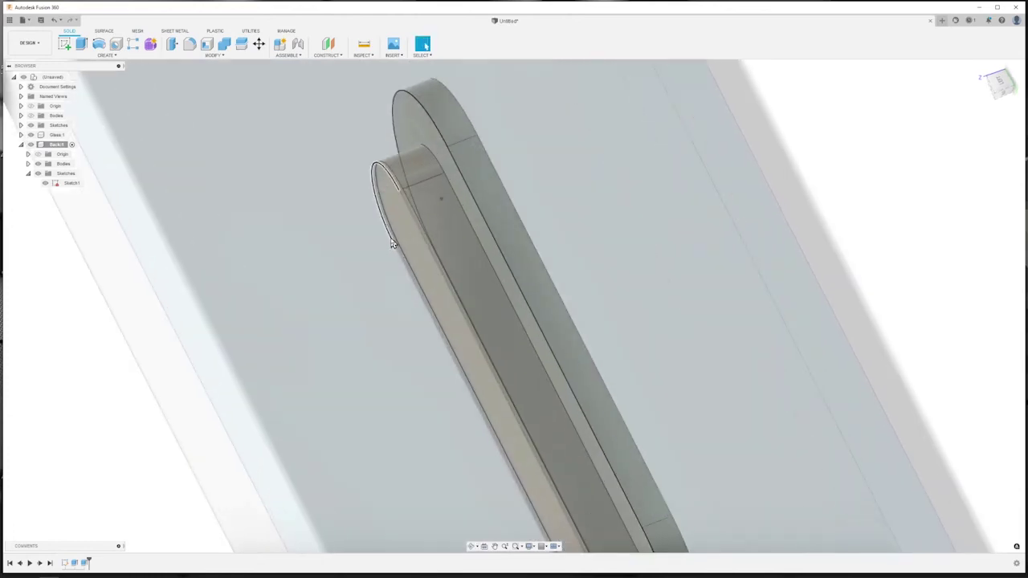
{"action": "scroll", "coordinate": [392, 243], "scroll_direction": "up", "scroll_amount": 3}
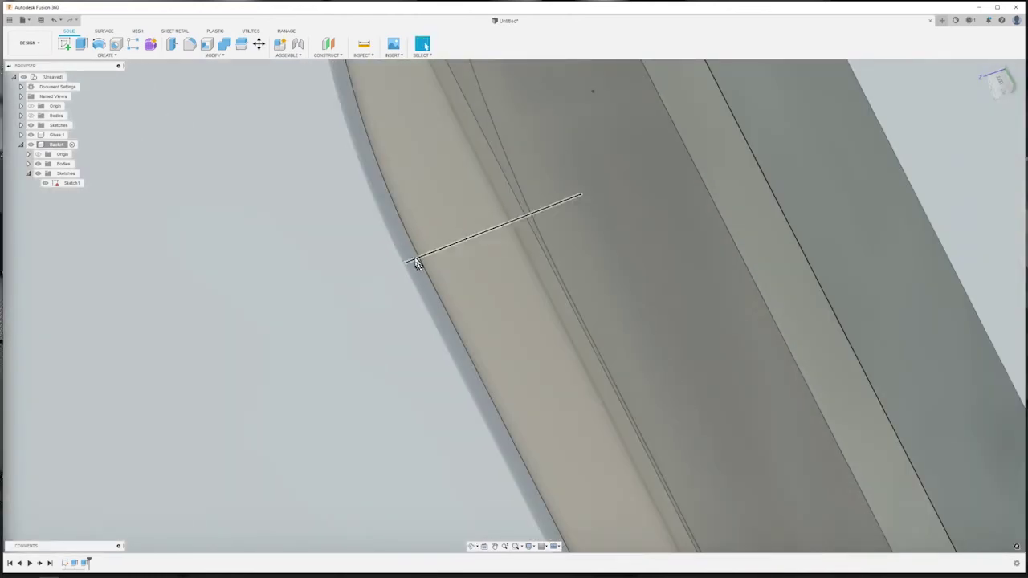
{"action": "scroll", "coordinate": [415, 261], "scroll_direction": "down", "scroll_amount": 3}
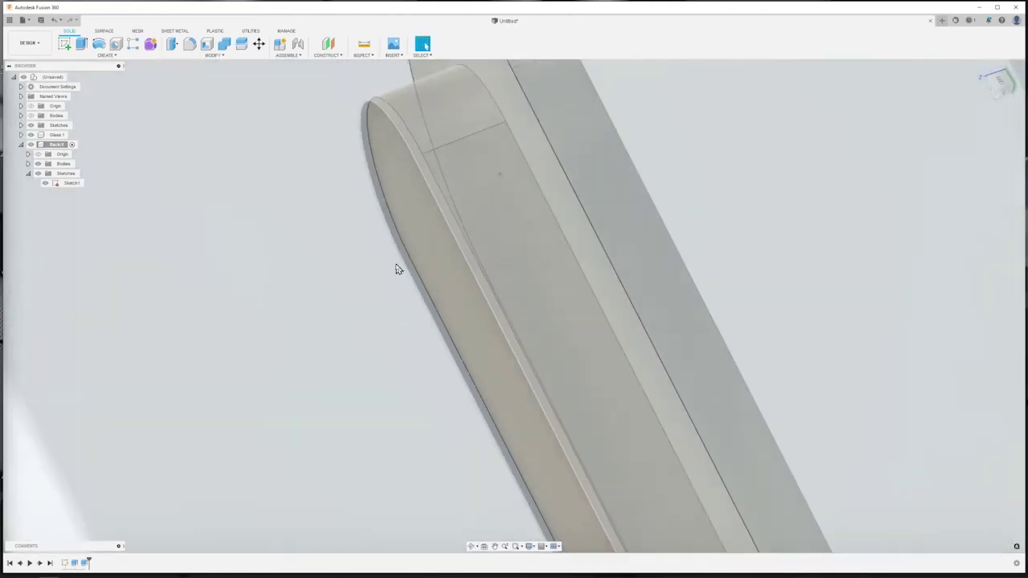
{"action": "scroll", "coordinate": [396, 268], "scroll_direction": "down", "scroll_amount": 3}
{"action": "scroll", "coordinate": [390, 275], "scroll_direction": "down", "scroll_amount": 2}
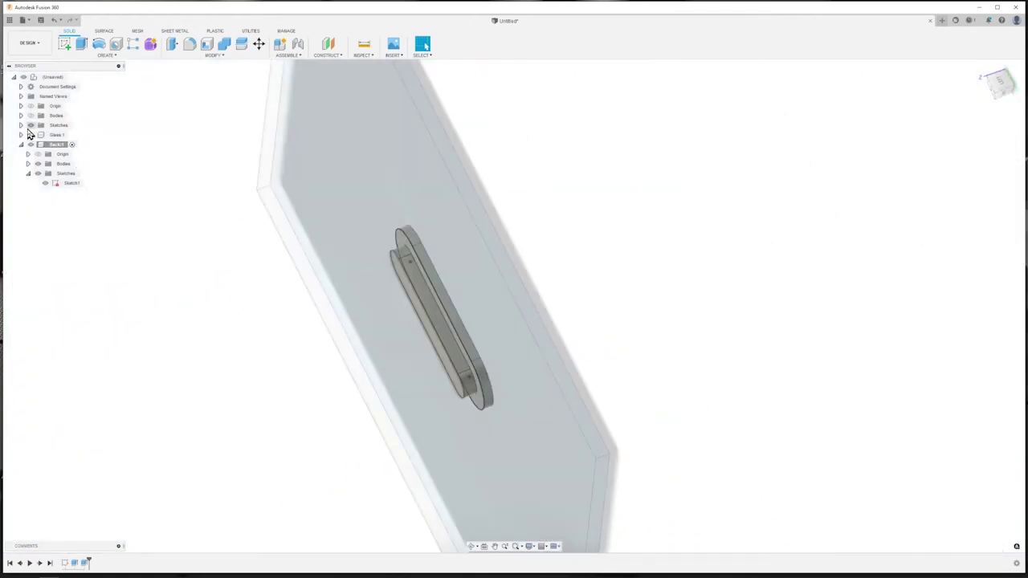
{"action": "mouse_move", "coordinate": [145, 273]}
{"action": "middle_mouse_down", "text": "shift"}
{"action": "mouse_move", "coordinate": [249, 413]}
{"action": "mouse_move", "coordinate": [261, 367]}
{"action": "mouse_move", "coordinate": [197, 373]}
{"action": "mouse_move", "coordinate": [390, 367]}
{"action": "mouse_move", "coordinate": [343, 361]}
{"action": "middle_mouse_up", "text": "shift"}
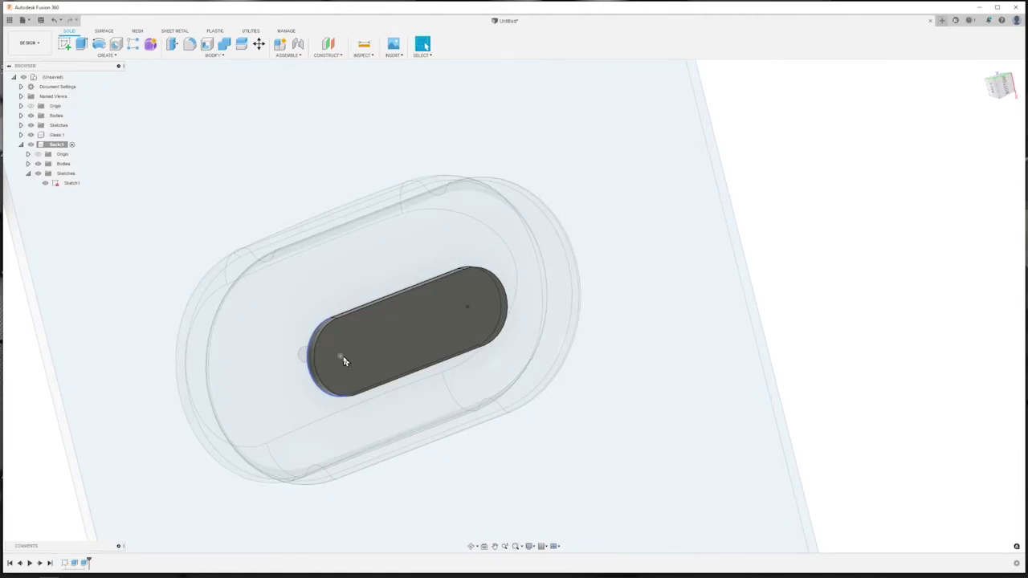
{"action": "left_click", "coordinate": [343, 356]}
Step: Start a sketch on the insert face and place a circle near its top on the centre line
{"action": "left_click", "coordinate": [65, 43]}
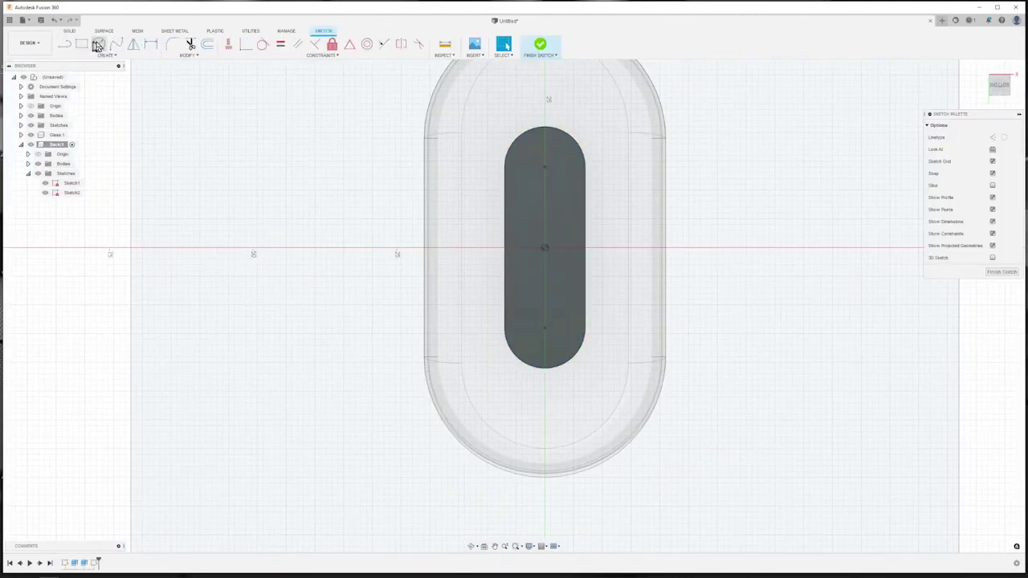
{"action": "key", "text": "c"}
{"action": "scroll", "coordinate": [526, 171], "scroll_direction": "up", "scroll_amount": 2}
{"action": "left_click", "coordinate": [555, 167]}
{"action": "type", "text": "3.15"}
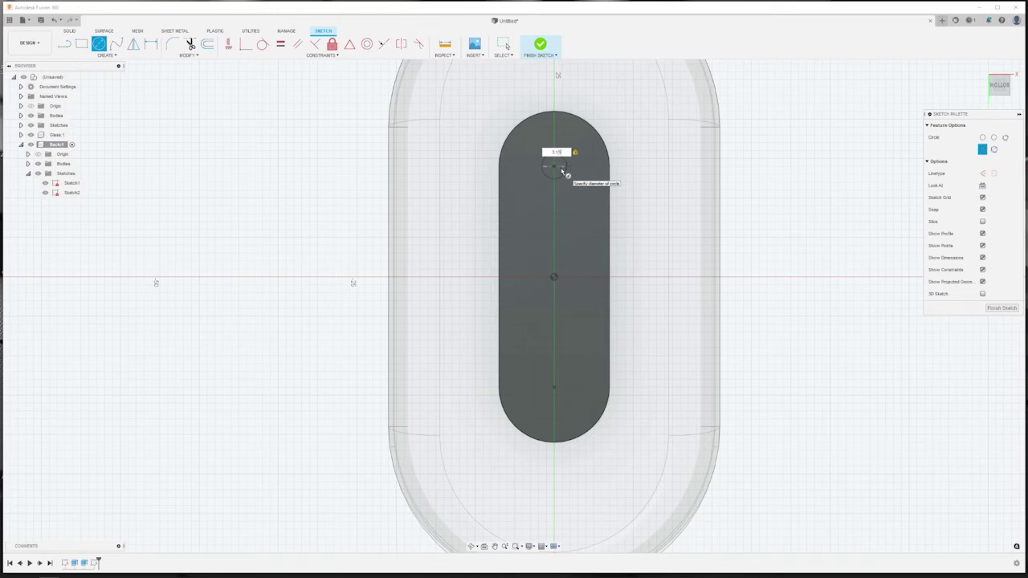
{"action": "key", "text": "Return"}
{"action": "key", "text": "Escape"}
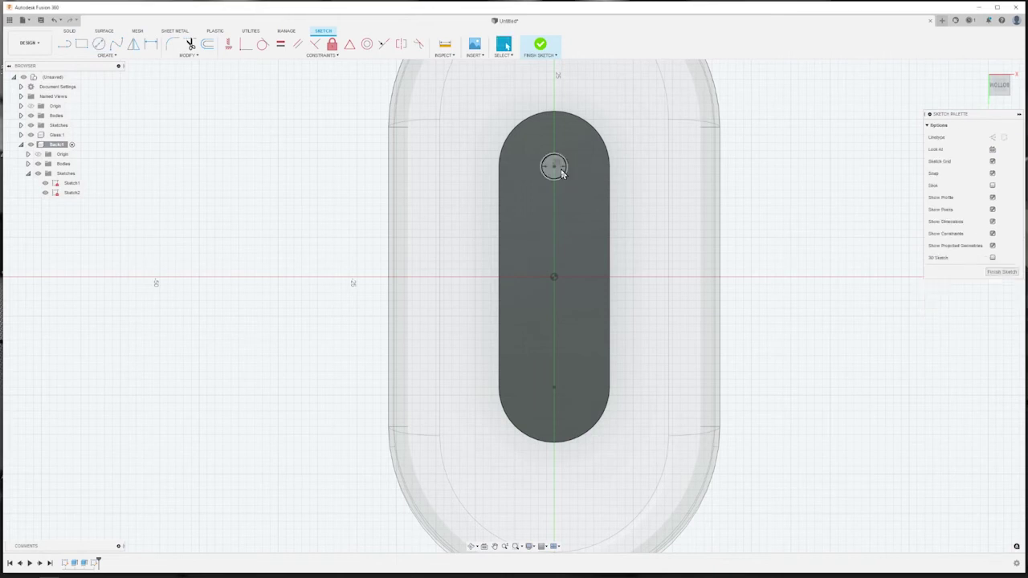
Step: Add a second circle near the bottom end of the centre line
{"action": "key", "text": "c"}
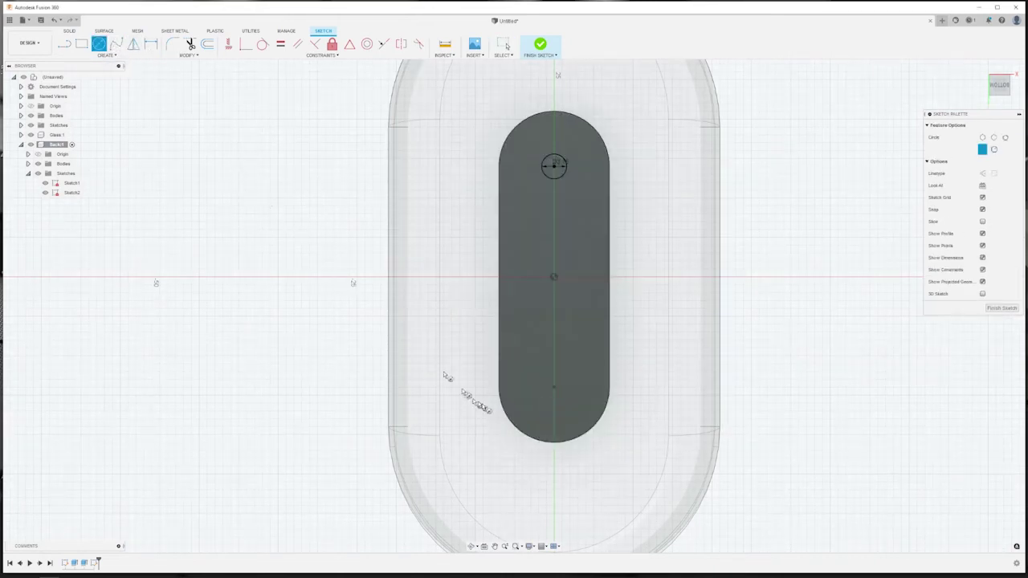
{"action": "left_click", "coordinate": [554, 385]}
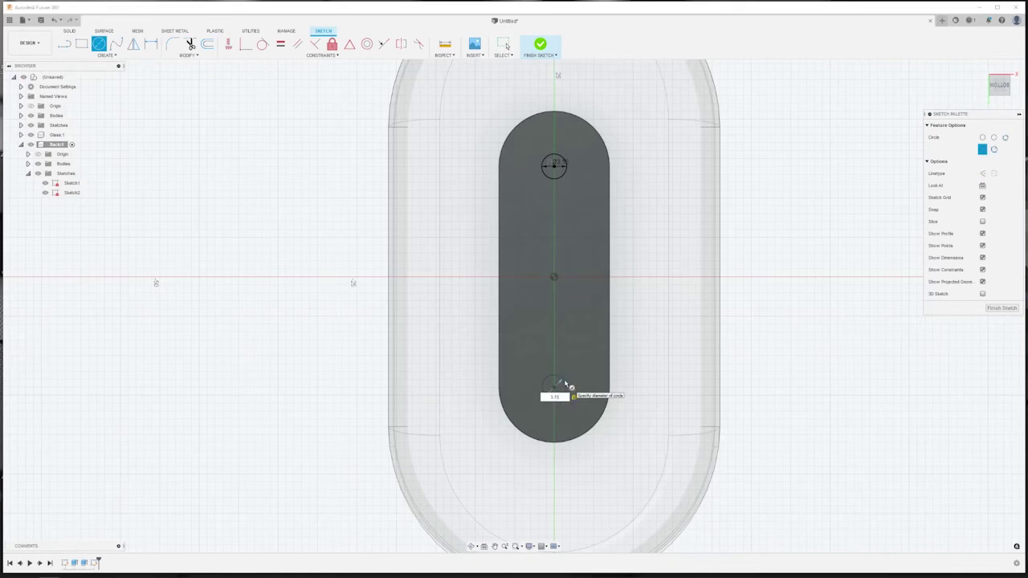
{"action": "key", "text": "Return"}
{"action": "key", "text": "Escape"}
{"action": "key", "text": "e"}
{"action": "left_click", "coordinate": [553, 387]}
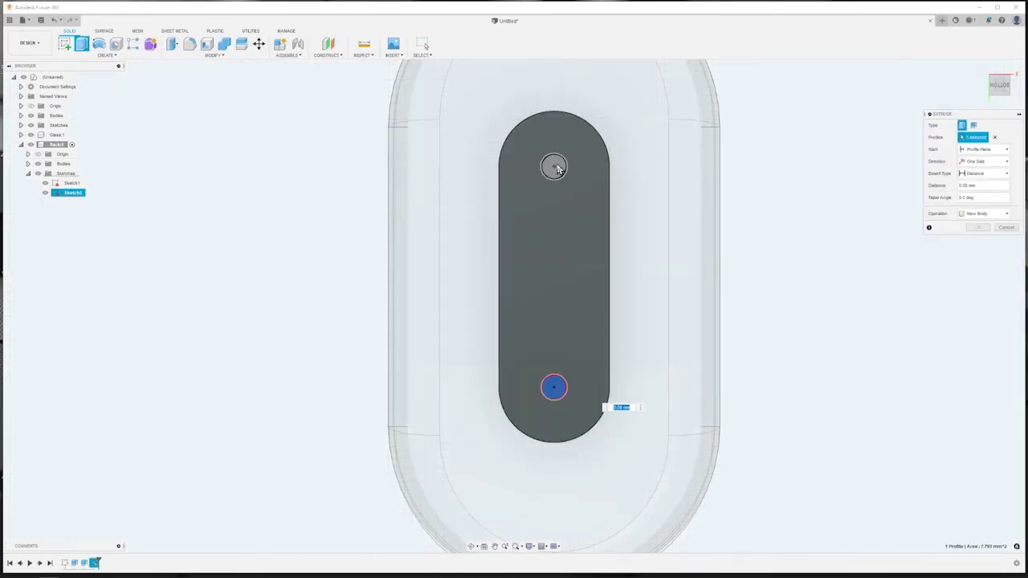
Step: Extrude both circles inward as a cut to make two holes, then unhide the surrounding bodies
{"action": "left_click", "coordinate": [554, 167]}
{"action": "middle_click_drag", "start_coordinate": [554, 166], "coordinate": [573, 223], "text": "shift"}
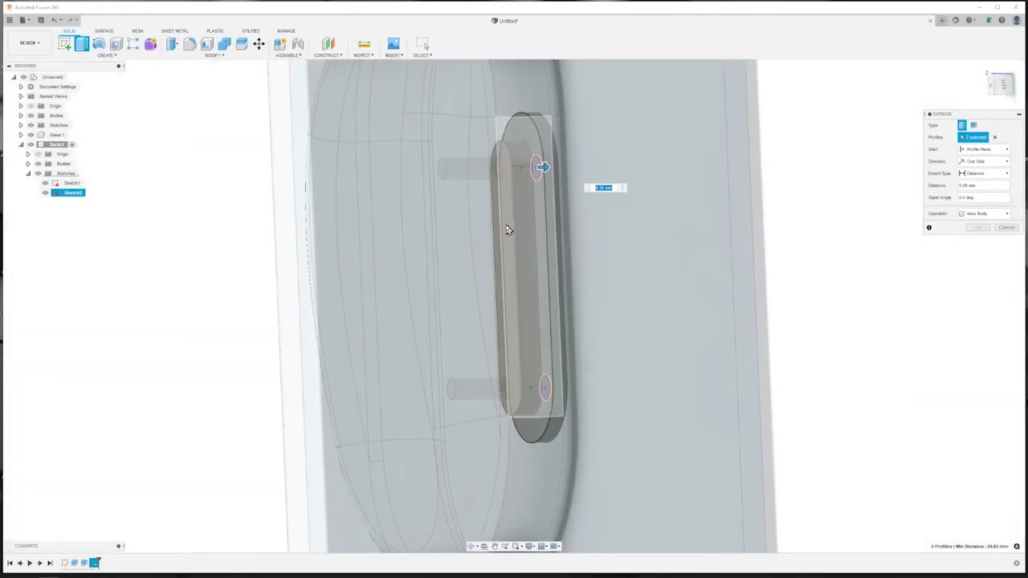
{"action": "left_click", "coordinate": [31, 116]}
{"action": "left_click_drag", "start_coordinate": [542, 167], "coordinate": [505, 170]}
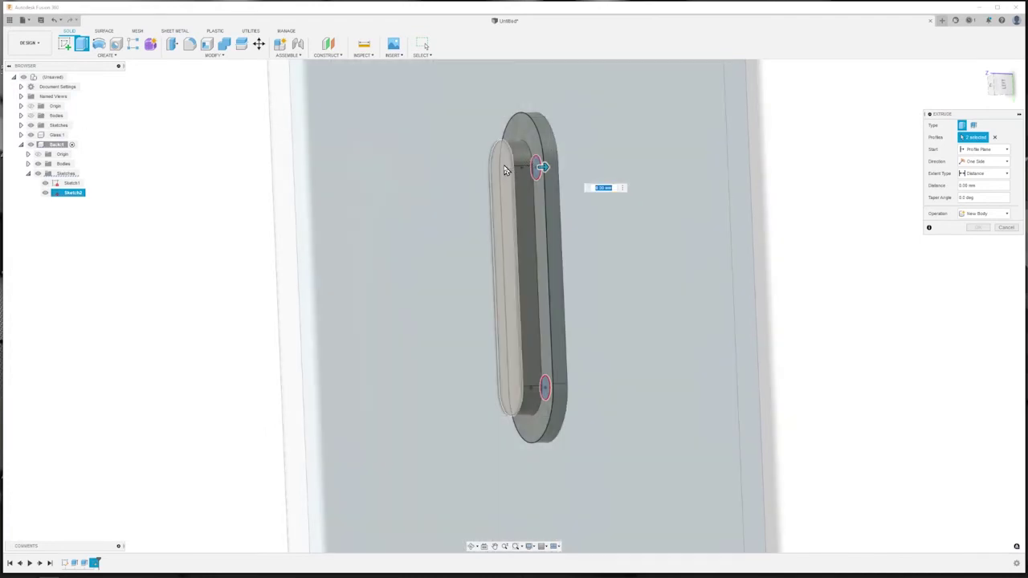
{"action": "key", "text": "Return"}
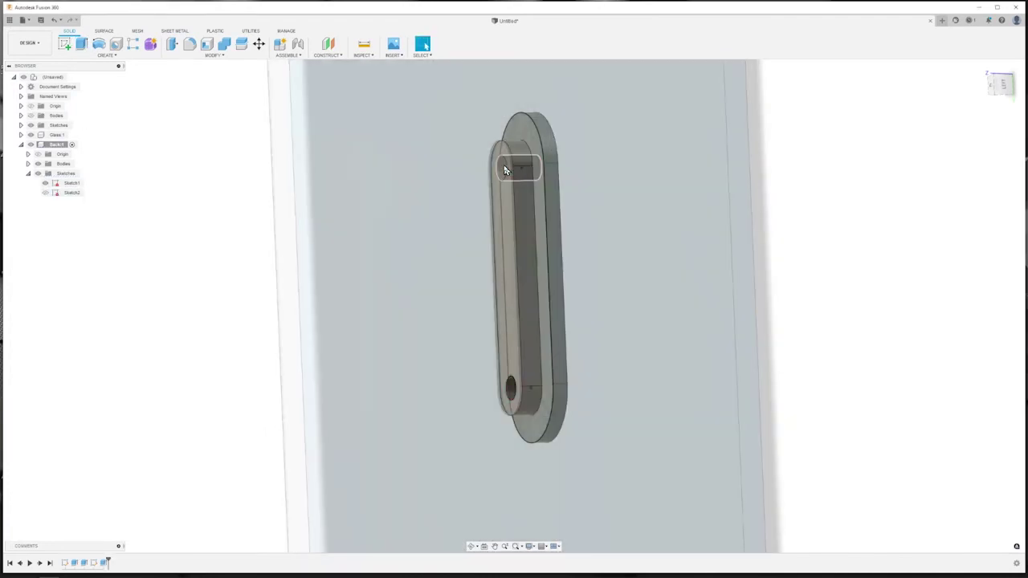
{"action": "scroll", "coordinate": [504, 225], "scroll_direction": "down", "scroll_amount": 5}
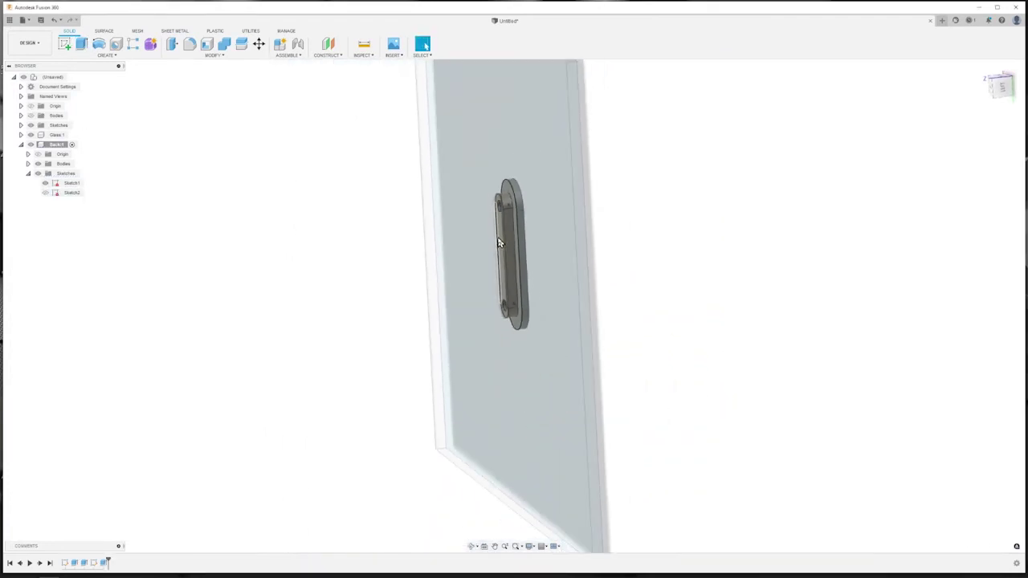
{"action": "left_click", "coordinate": [21, 145]}
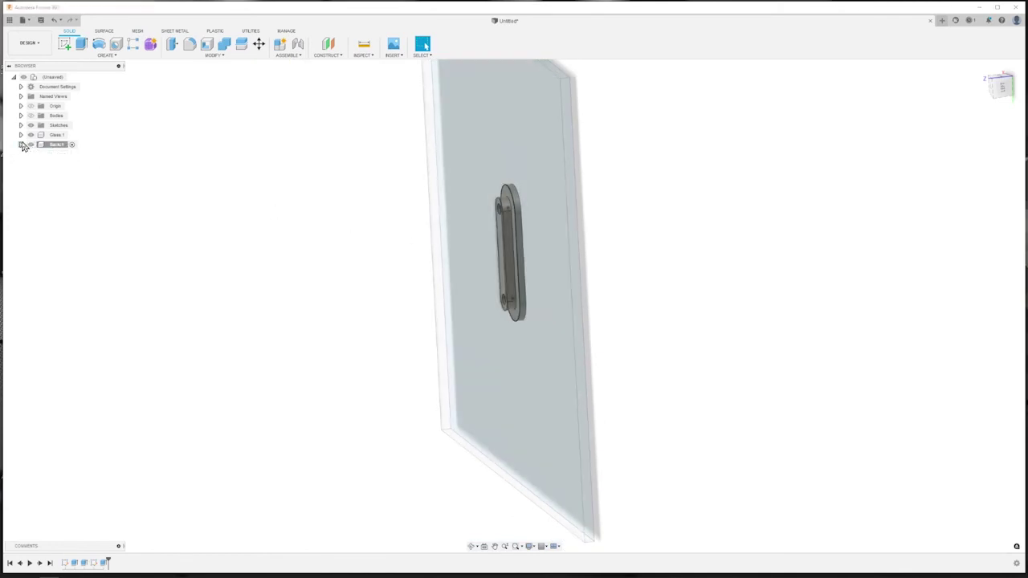
{"action": "left_click", "coordinate": [32, 117]}
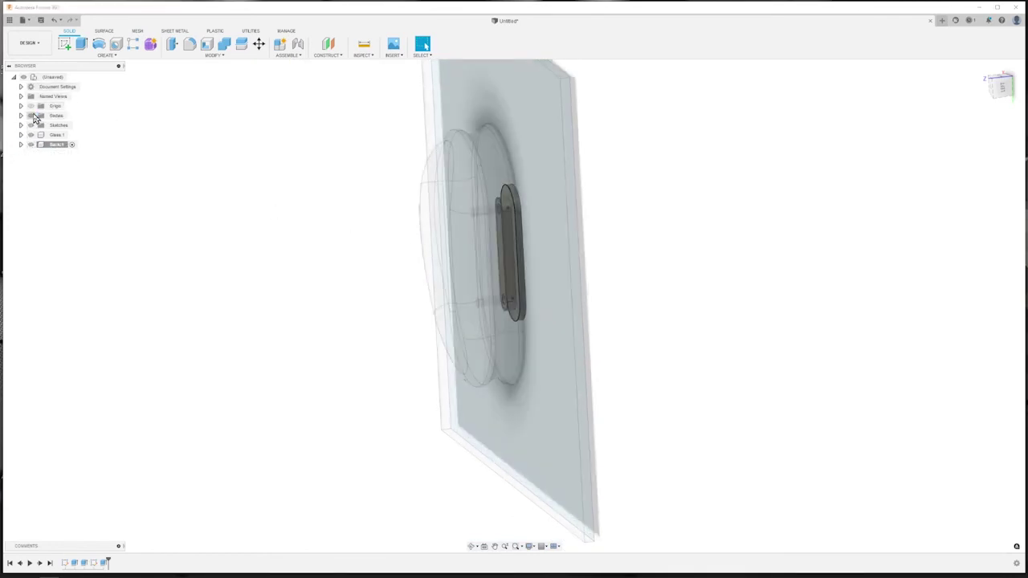
Step: Reactivate the top-level design and create a section analysis offset 14 mm through the bolt
{"action": "double_click", "coordinate": [50, 76]}
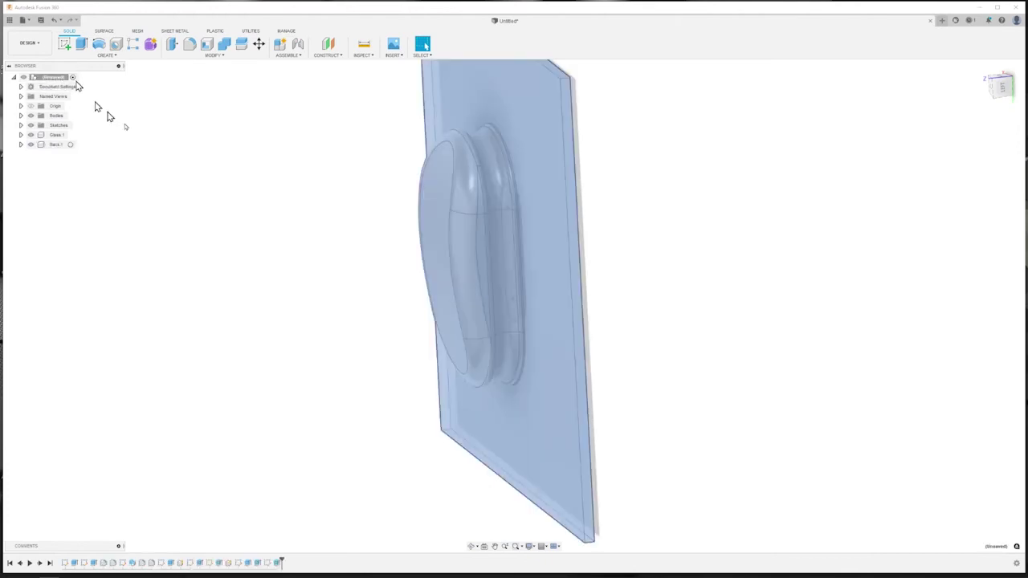
{"action": "mouse_move", "coordinate": [310, 236]}
{"action": "middle_mouse_down", "text": "shift"}
{"action": "mouse_move", "coordinate": [342, 231]}
{"action": "mouse_move", "coordinate": [286, 188]}
{"action": "mouse_move", "coordinate": [326, 198]}
{"action": "mouse_move", "coordinate": [265, 184]}
{"action": "middle_mouse_up", "text": "shift"}
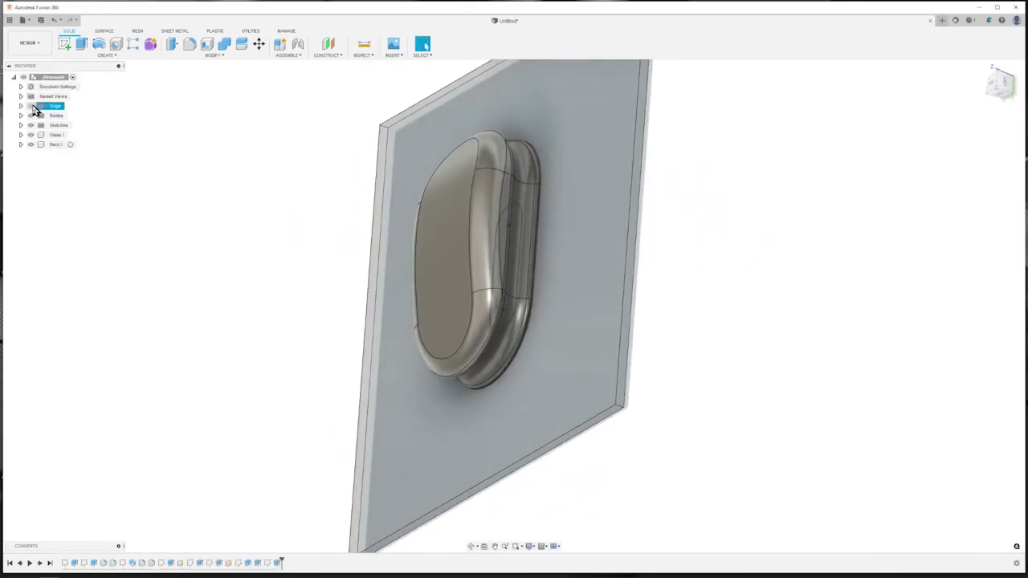
{"action": "left_click", "coordinate": [361, 54]}
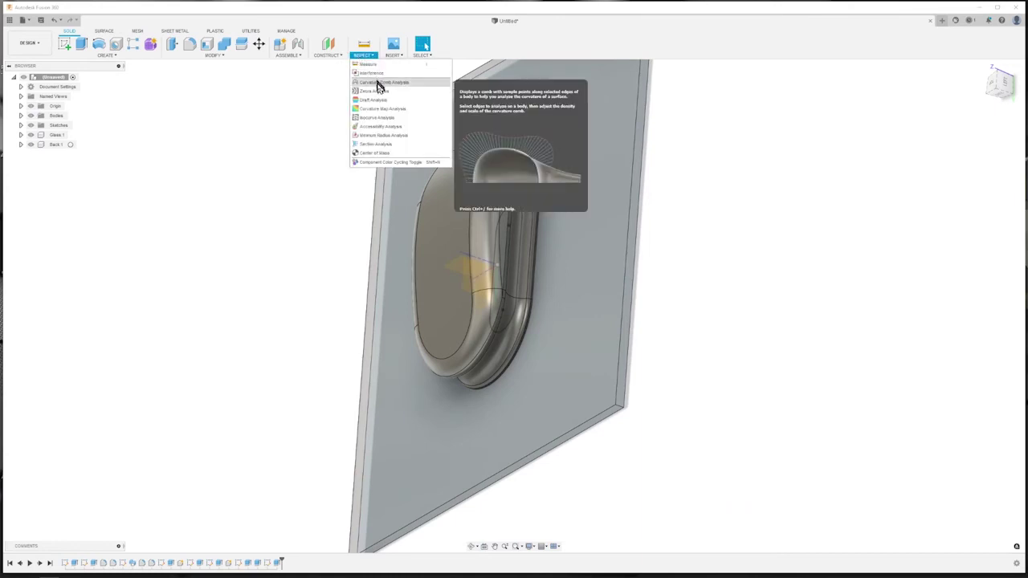
{"action": "left_click", "coordinate": [381, 145]}
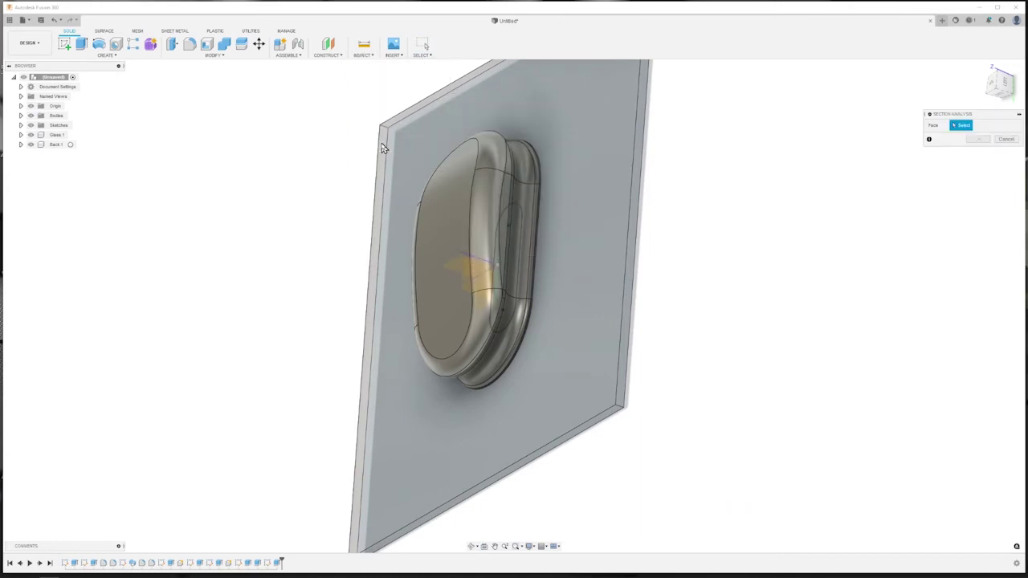
{"action": "left_click", "coordinate": [460, 267]}
{"action": "middle_click_drag", "start_coordinate": [460, 276], "coordinate": [454, 308], "text": "shift"}
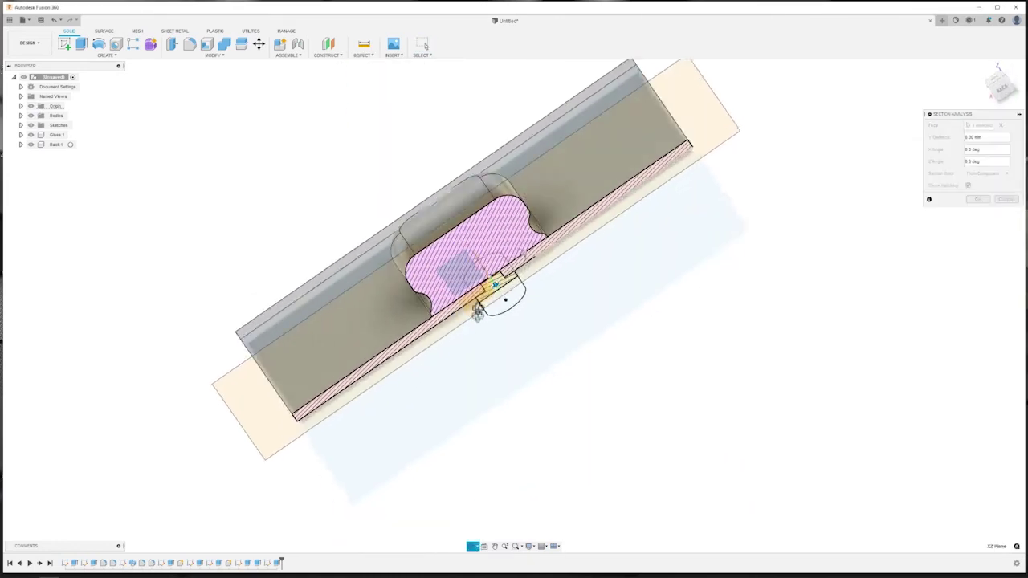
{"action": "scroll", "coordinate": [454, 308], "scroll_direction": "up", "scroll_amount": 5}
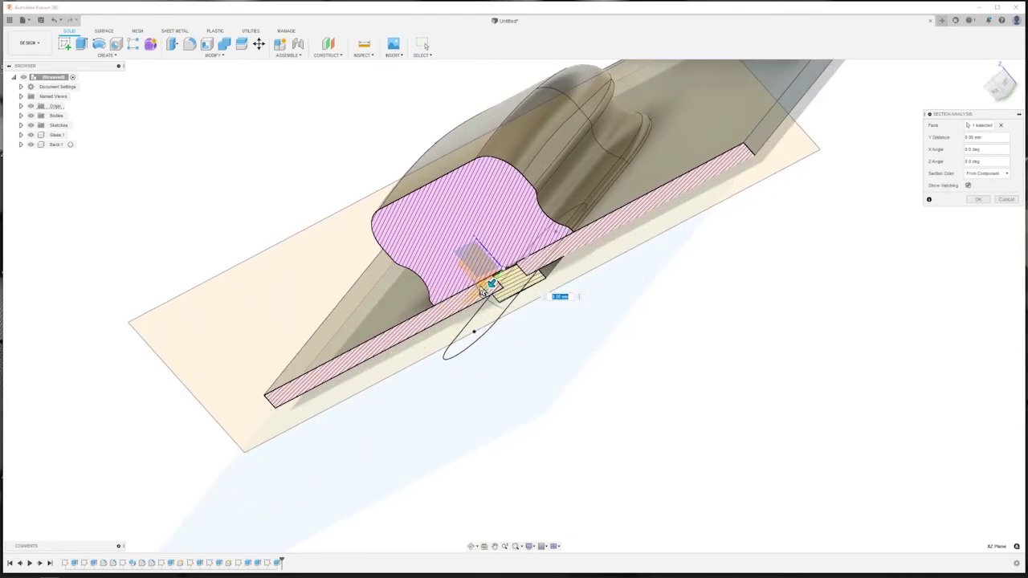
{"action": "middle_click_drag", "start_coordinate": [458, 309], "coordinate": [467, 318], "text": "shift"}
{"action": "left_click_drag", "start_coordinate": [466, 316], "coordinate": [468, 358]}
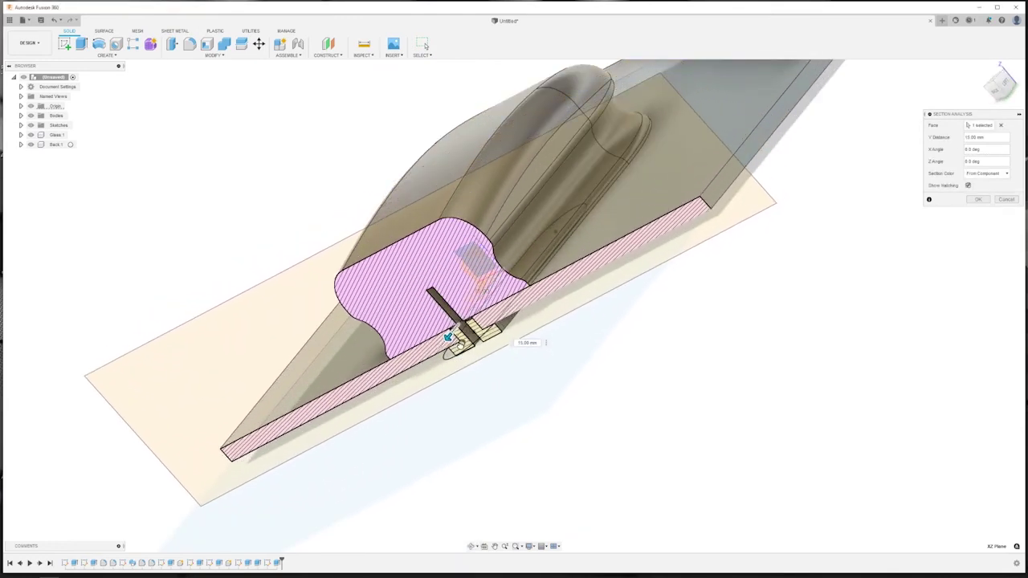
Step: Inspect the cross-section from the back view and keep the section analysis
{"action": "mouse_move", "coordinate": [486, 415]}
{"action": "middle_mouse_down", "text": "shift"}
{"action": "mouse_move", "coordinate": [512, 422]}
{"action": "mouse_move", "coordinate": [522, 386]}
{"action": "middle_mouse_up", "text": "shift"}
{"action": "scroll", "coordinate": [554, 306], "scroll_direction": "up", "scroll_amount": 3}
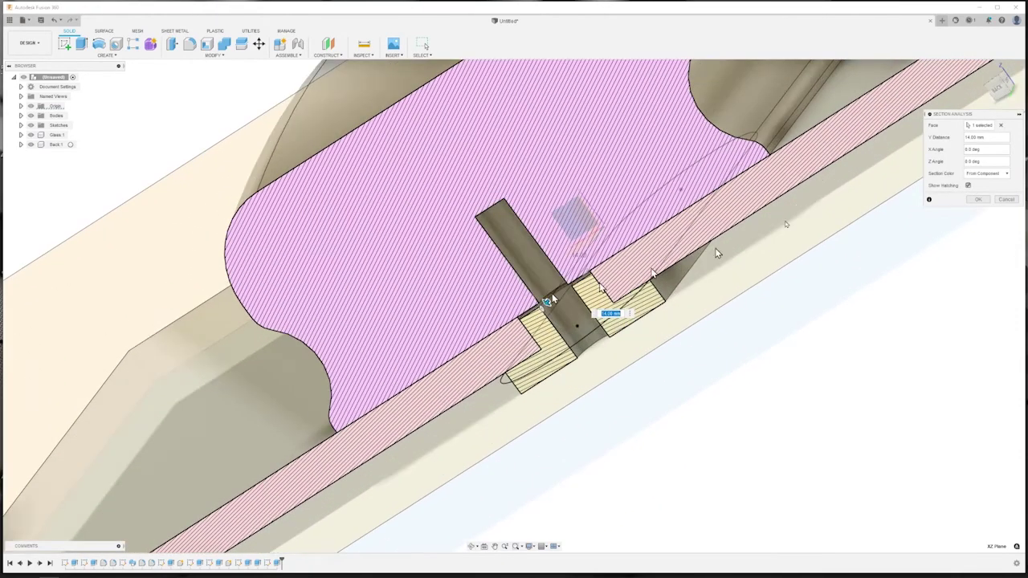
{"action": "left_click", "coordinate": [1004, 91]}
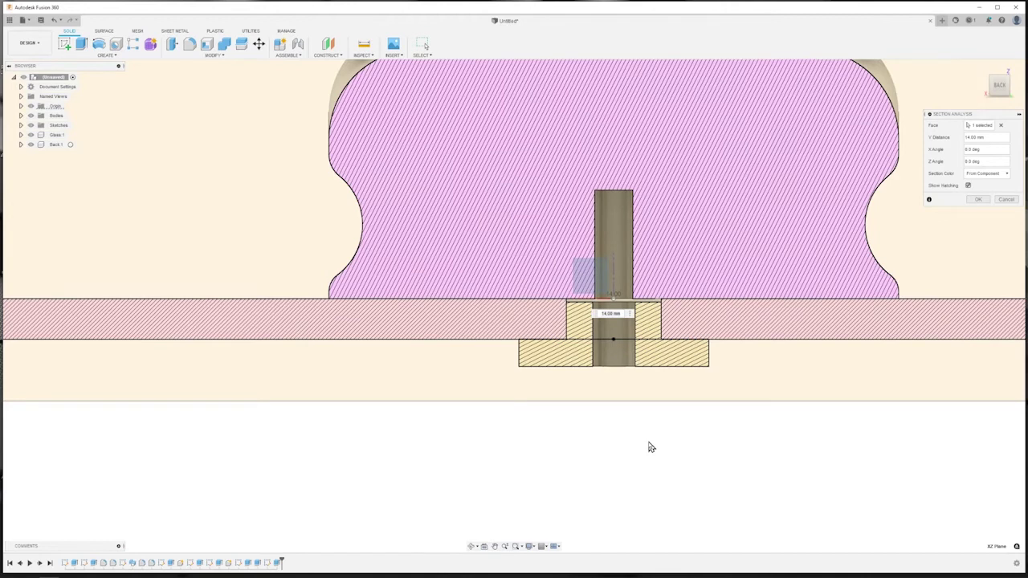
{"action": "scroll", "coordinate": [485, 429], "scroll_direction": "down", "scroll_amount": 2}
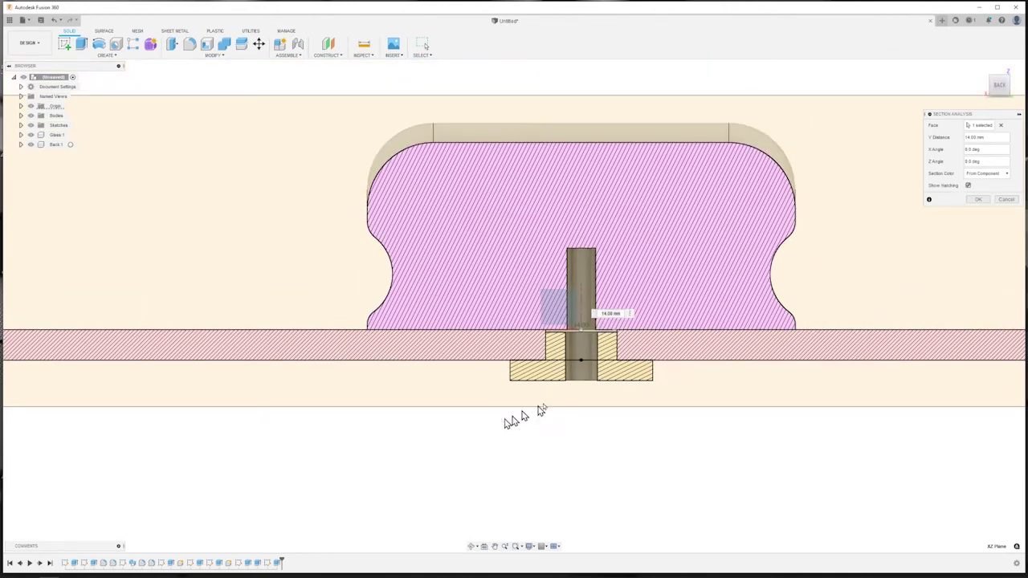
{"action": "left_click", "coordinate": [980, 200]}
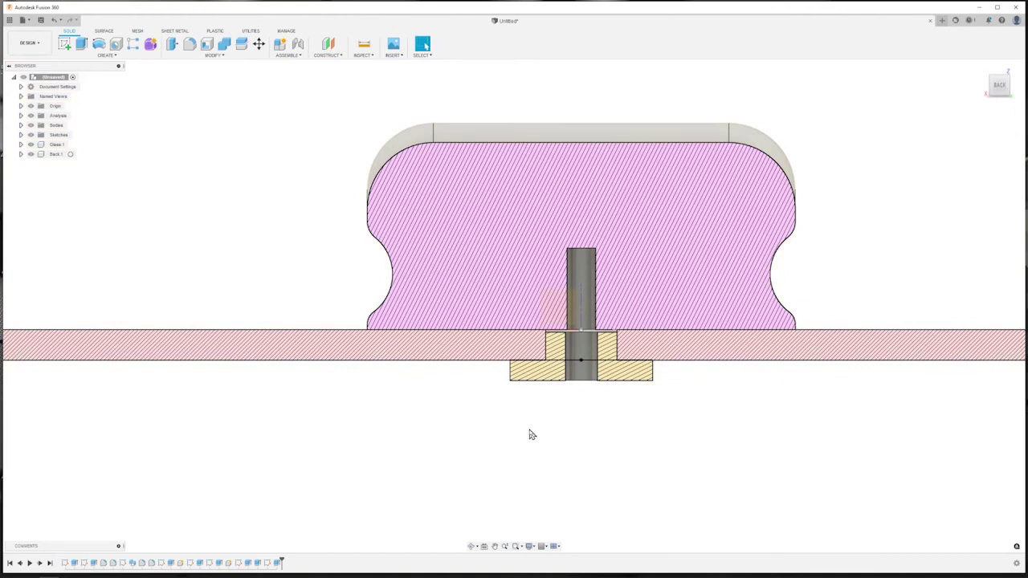
Step: Hide the section cut and the origin axes and planes, then expand Glass 1
{"action": "scroll", "coordinate": [530, 435], "scroll_direction": "down", "scroll_amount": 3}
{"action": "scroll", "coordinate": [532, 434], "scroll_direction": "down", "scroll_amount": 2}
{"action": "mouse_move", "coordinate": [574, 427]}
{"action": "middle_mouse_down", "text": "shift"}
{"action": "mouse_move", "coordinate": [629, 276]}
{"action": "mouse_move", "coordinate": [510, 246]}
{"action": "middle_mouse_up", "text": "shift"}
{"action": "scroll", "coordinate": [509, 247], "scroll_direction": "down", "scroll_amount": 3}
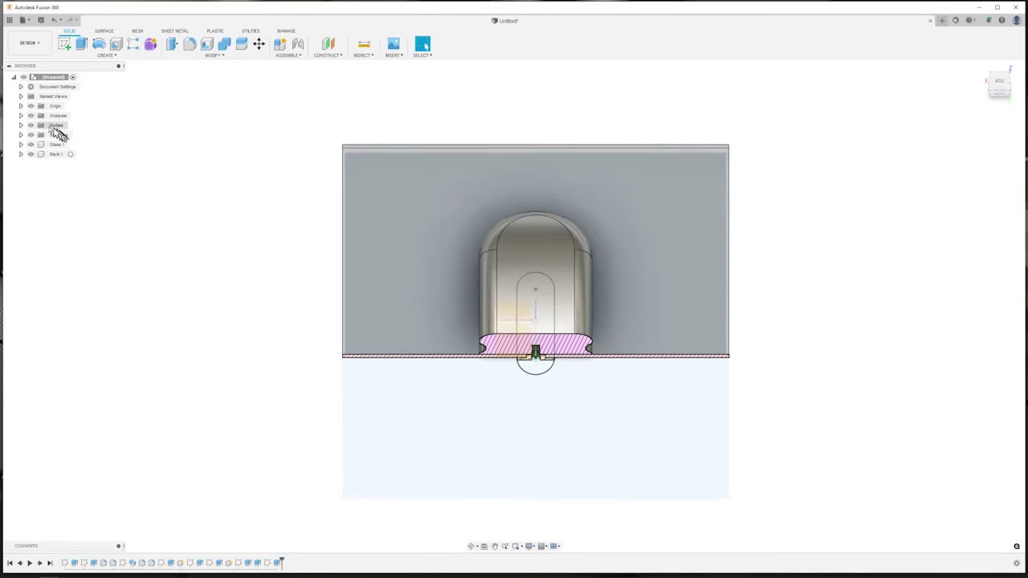
{"action": "left_click", "coordinate": [30, 116]}
{"action": "middle_click_drag", "start_coordinate": [282, 218], "coordinate": [264, 211], "text": "shift"}
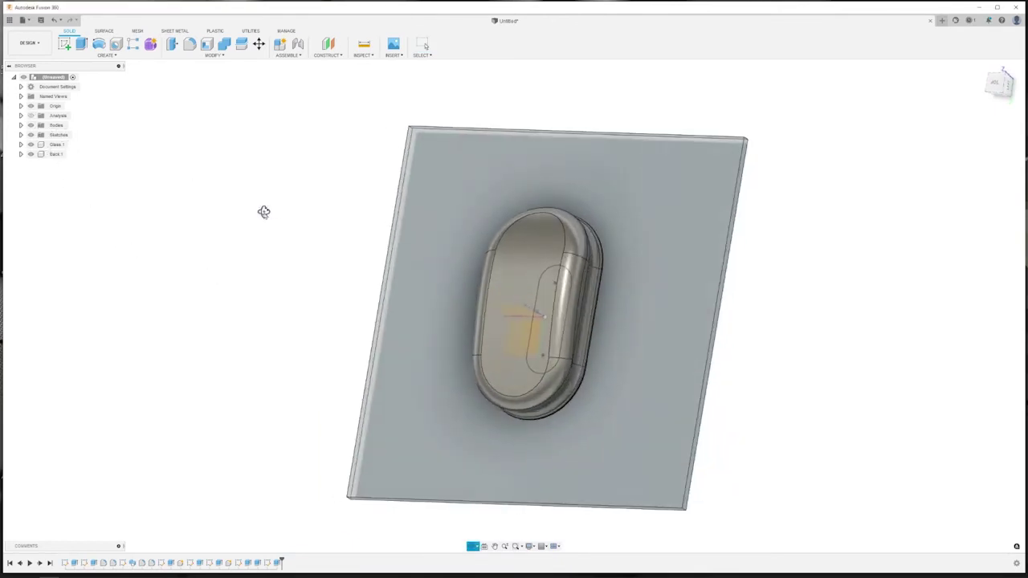
{"action": "left_click", "coordinate": [31, 106]}
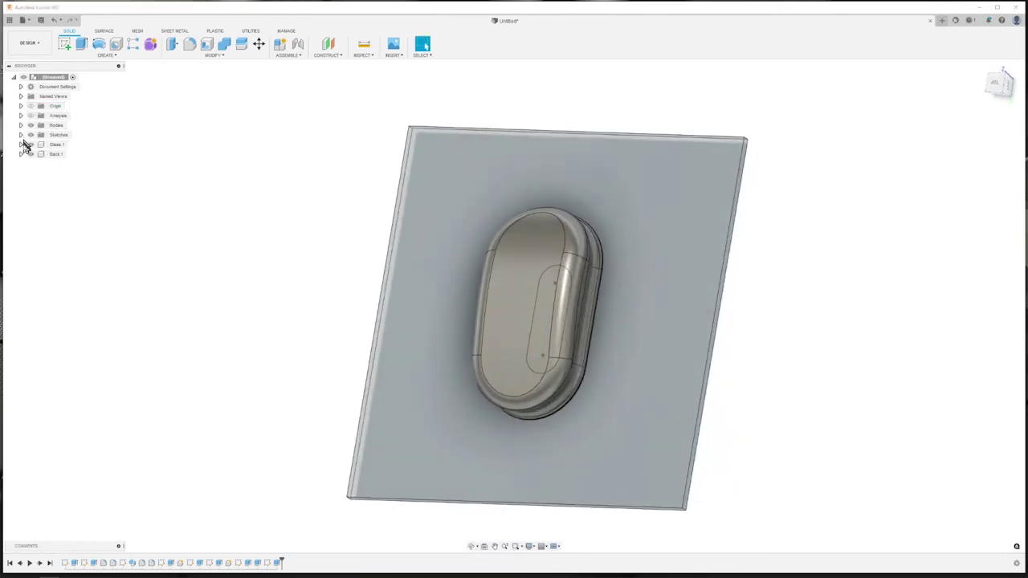
{"action": "left_click", "coordinate": [22, 144]}
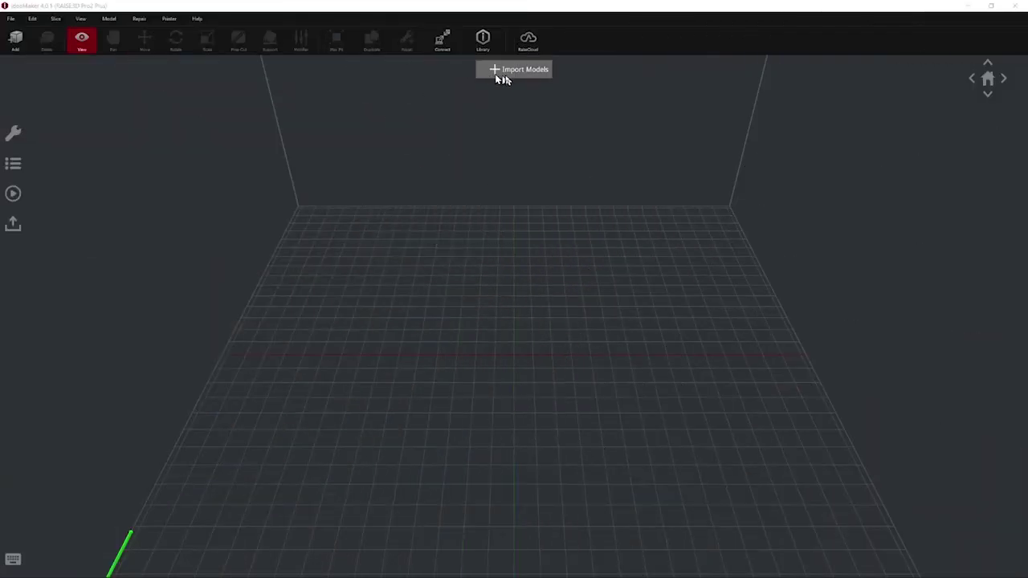
Step: Import back.stl and front.stl onto the build plate
{"action": "left_click", "coordinate": [506, 77]}
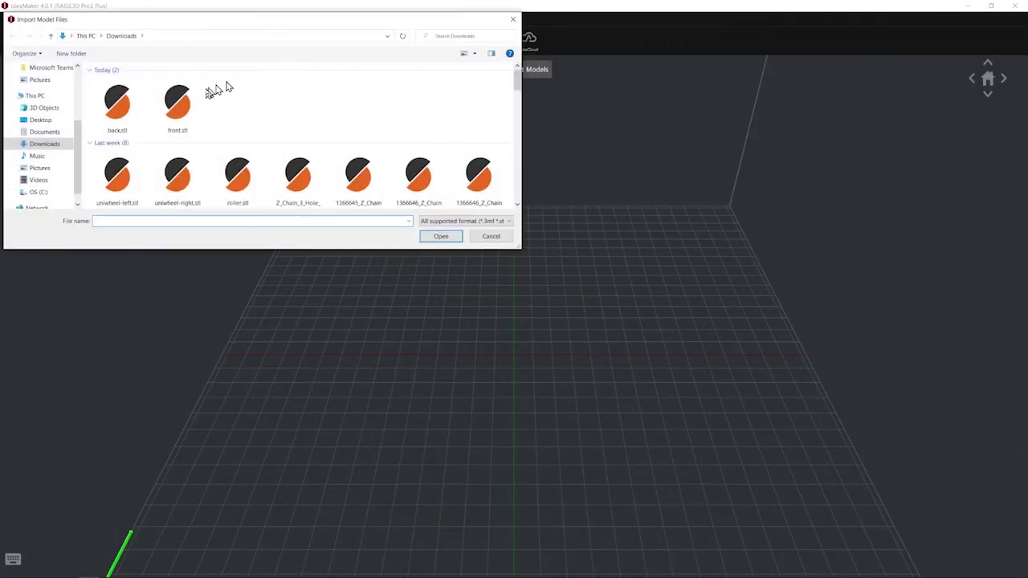
{"action": "left_click", "coordinate": [137, 102]}
{"action": "left_click", "coordinate": [174, 102], "text": "ctrl"}
{"action": "left_click", "coordinate": [428, 235]}
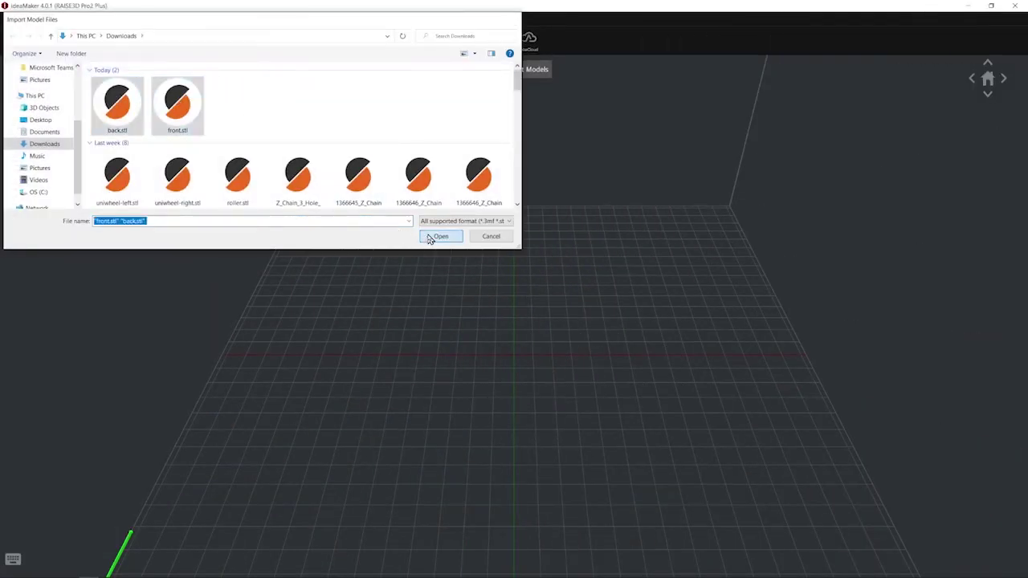
{"action": "mouse_move", "coordinate": [453, 424]}
{"action": "left_mouse_down"}
{"action": "mouse_move", "coordinate": [493, 402]}
{"action": "mouse_move", "coordinate": [464, 372]}
{"action": "mouse_move", "coordinate": [225, 311]}
{"action": "mouse_move", "coordinate": [471, 347]}
{"action": "mouse_move", "coordinate": [569, 408]}
{"action": "left_mouse_up"}
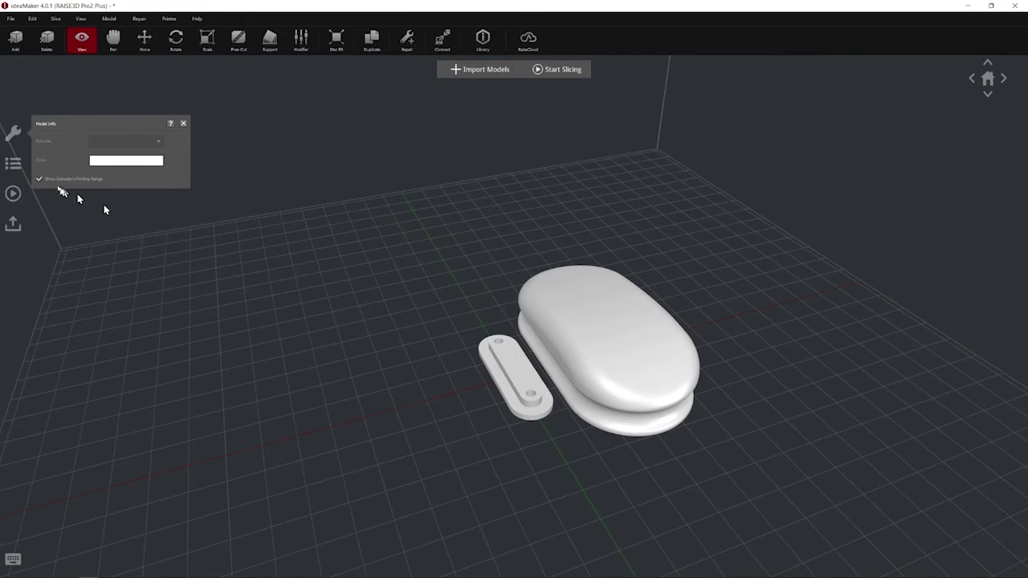
Step: Slice the models with 2 shells, 20% infill and Gyroid pattern
{"action": "left_click", "coordinate": [13, 193]}
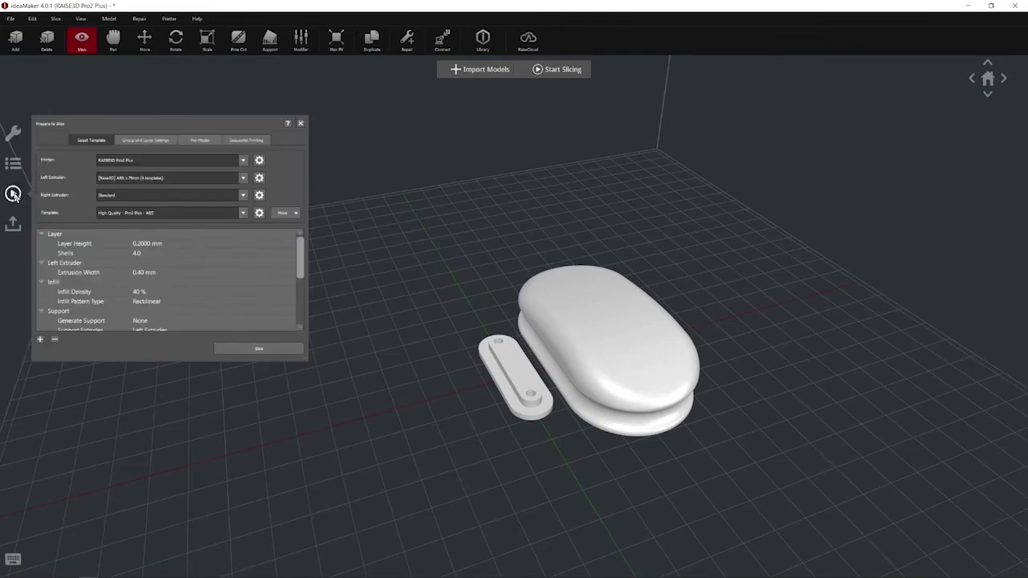
{"action": "double_click", "coordinate": [144, 255]}
{"action": "type", "text": "2"}
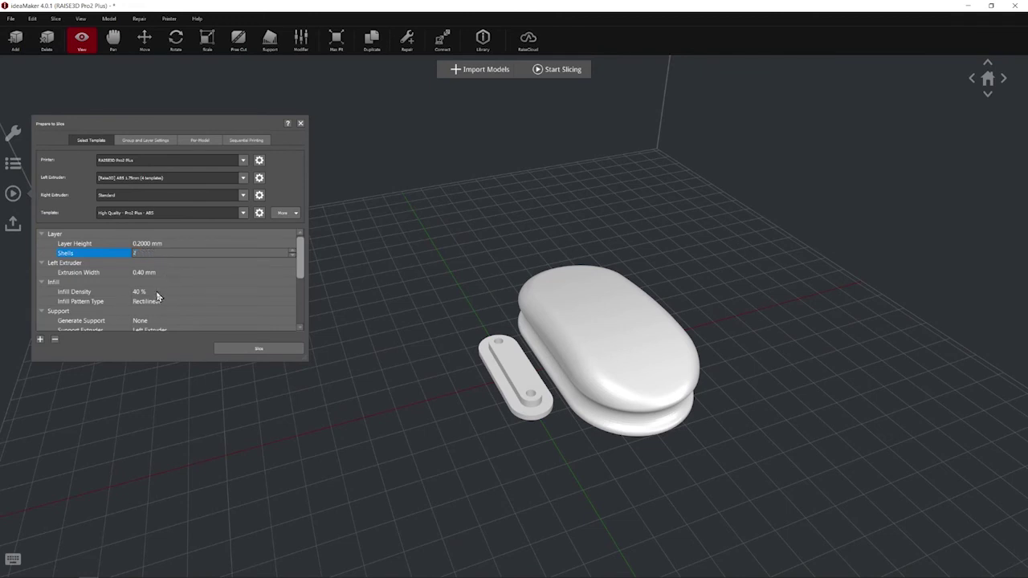
{"action": "double_click", "coordinate": [157, 292]}
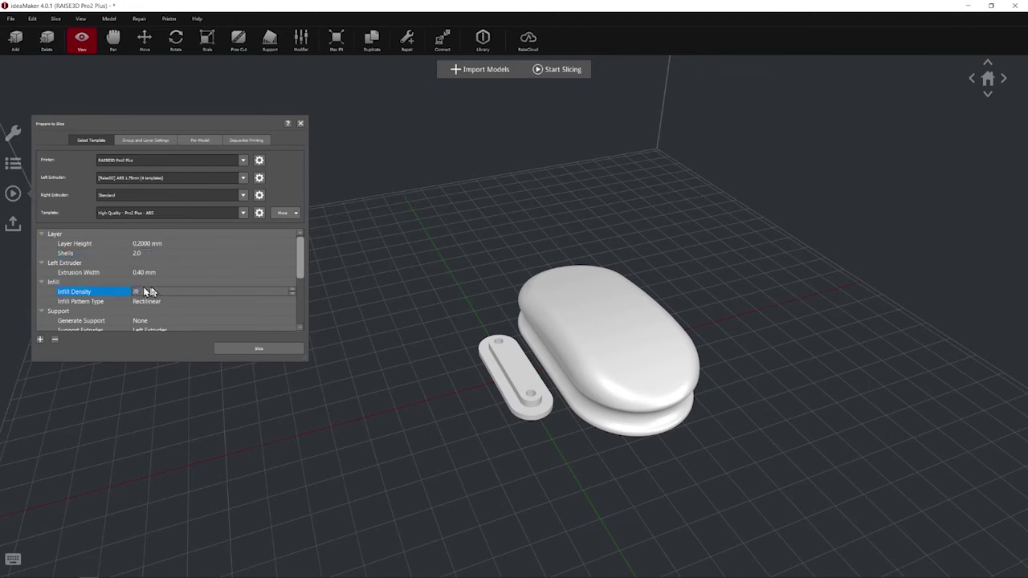
{"action": "double_click", "coordinate": [162, 303]}
{"action": "left_click", "coordinate": [292, 302]}
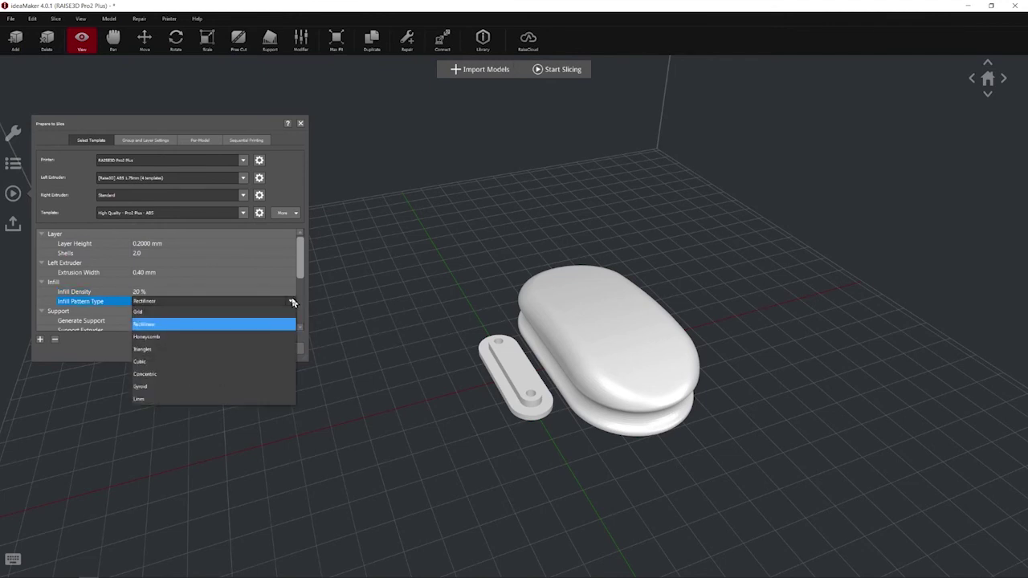
{"action": "left_click", "coordinate": [157, 386]}
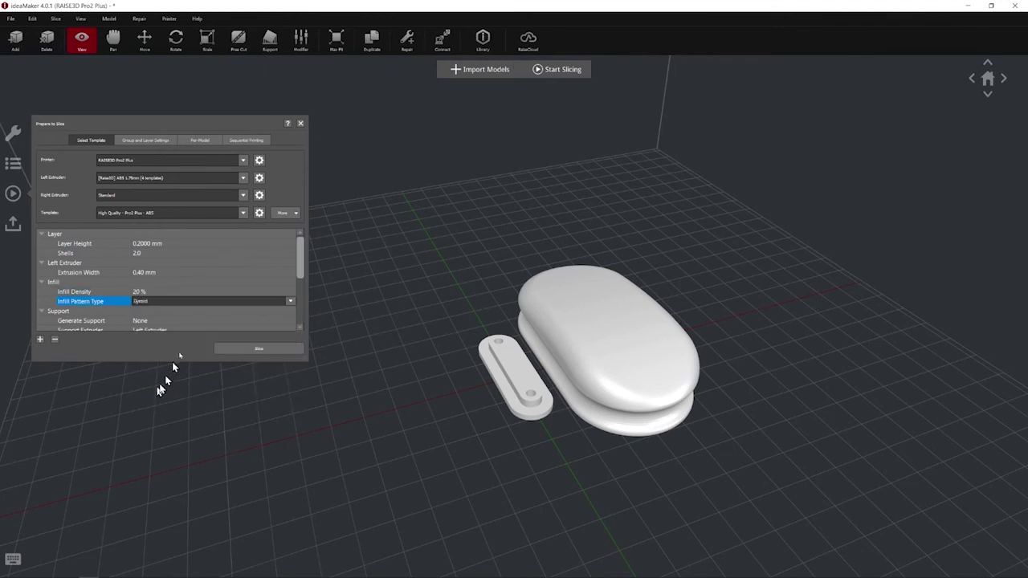
{"action": "left_click_drag", "start_coordinate": [299, 267], "coordinate": [296, 296]}
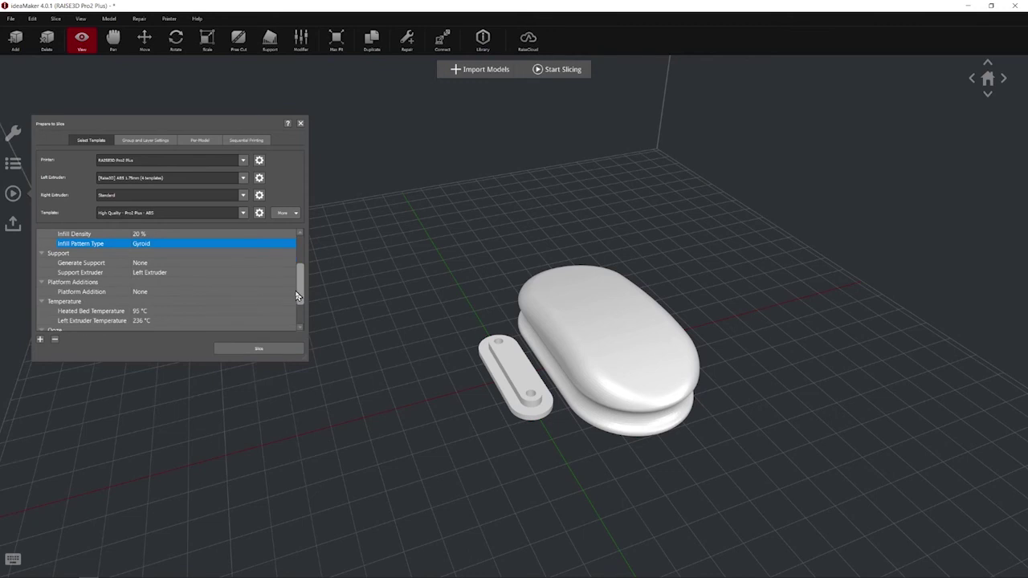
{"action": "mouse_move", "coordinate": [295, 296]}
{"action": "left_mouse_down"}
{"action": "mouse_move", "coordinate": [296, 316]}
{"action": "mouse_move", "coordinate": [302, 257]}
{"action": "left_mouse_up"}
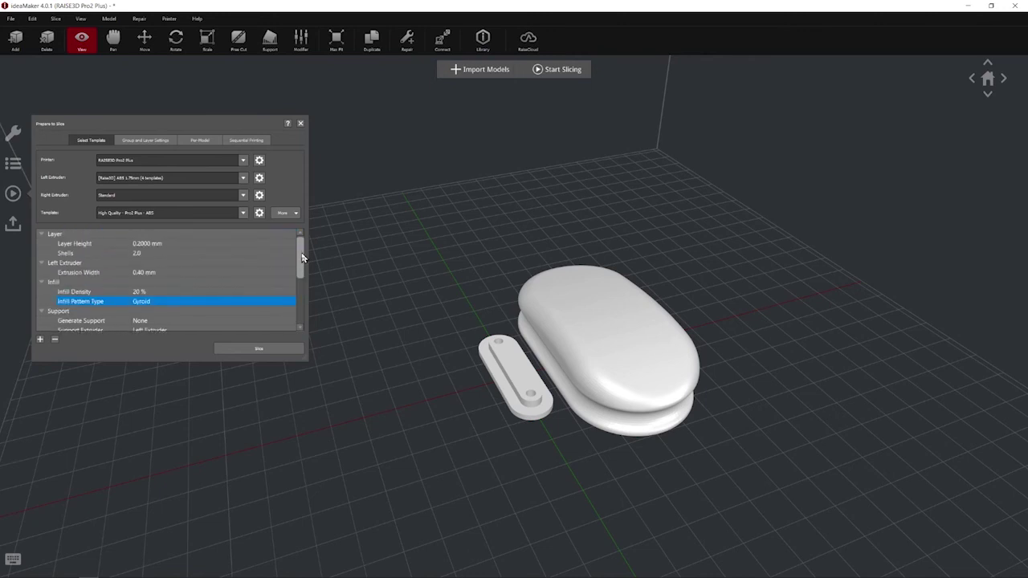
{"action": "left_click", "coordinate": [258, 349]}
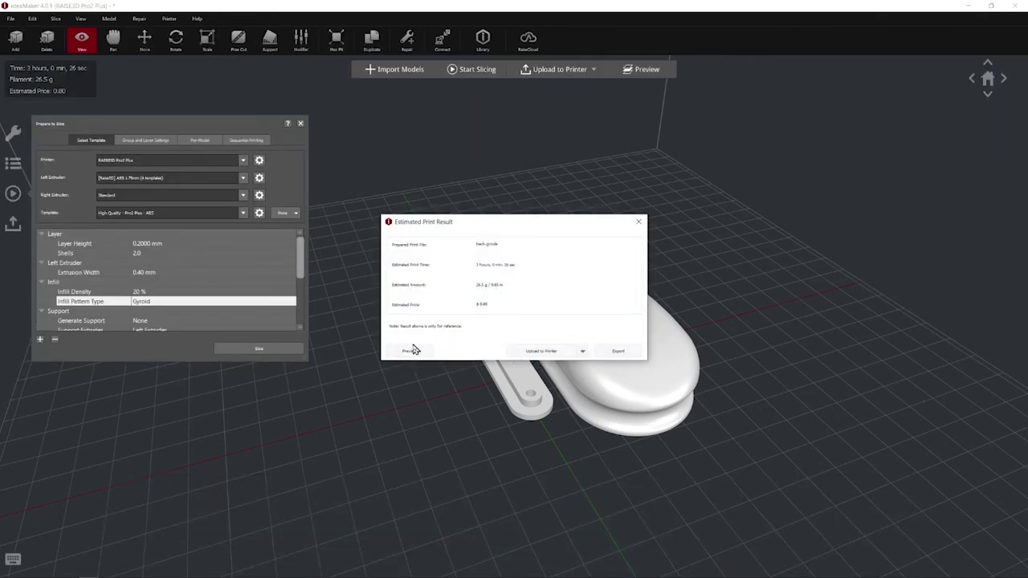
Step: Preview the sliced layers, scrubbing the layer slider down to inspect the gyroid infill
{"action": "left_click", "coordinate": [411, 350]}
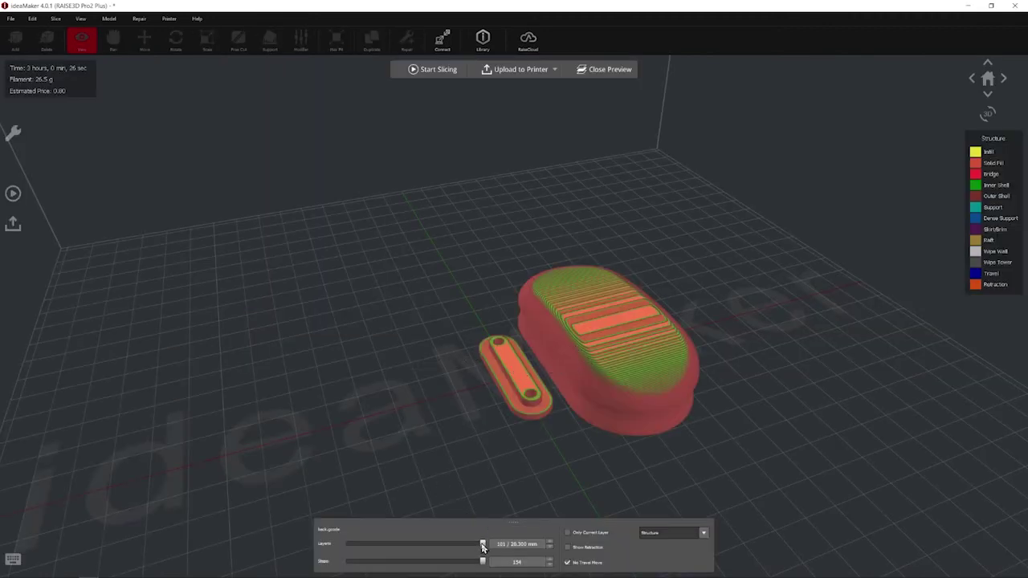
{"action": "mouse_move", "coordinate": [483, 546]}
{"action": "left_mouse_down"}
{"action": "mouse_move", "coordinate": [349, 546]}
{"action": "mouse_move", "coordinate": [397, 547]}
{"action": "left_mouse_up"}
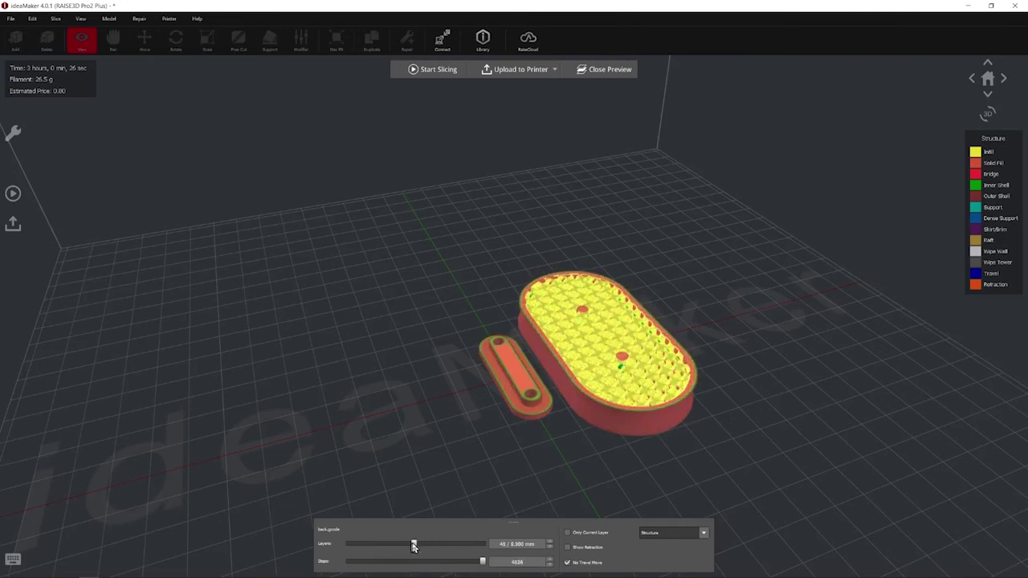
{"action": "left_click_drag", "start_coordinate": [413, 547], "coordinate": [514, 543]}
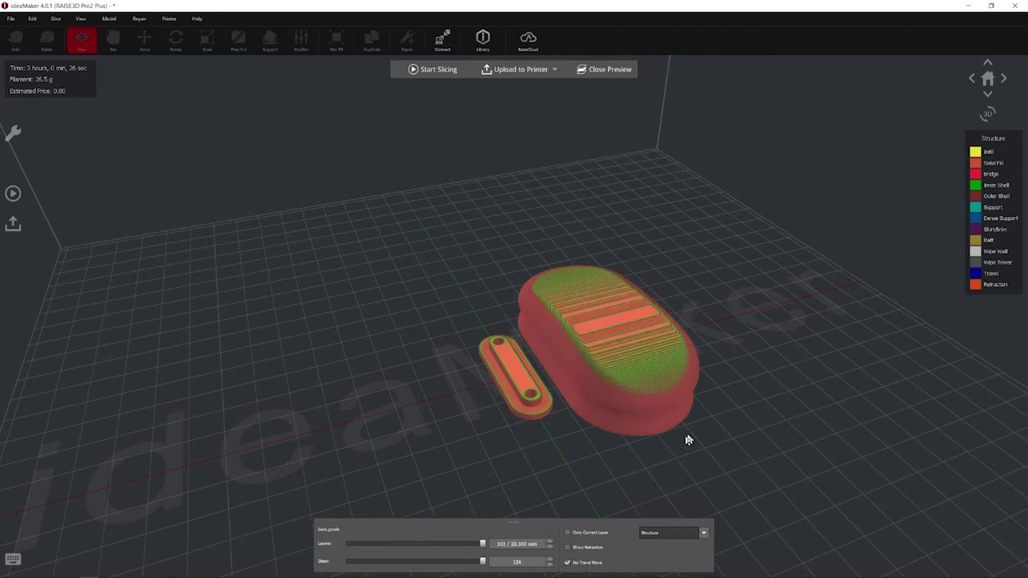
{"action": "right_click_drag", "start_coordinate": [687, 440], "coordinate": [615, 420]}
{"action": "scroll", "coordinate": [539, 383], "scroll_direction": "up", "scroll_amount": 2}
{"action": "scroll", "coordinate": [517, 367], "scroll_direction": "up", "scroll_amount": 2}
{"action": "scroll", "coordinate": [480, 399], "scroll_direction": "up", "scroll_amount": 2}
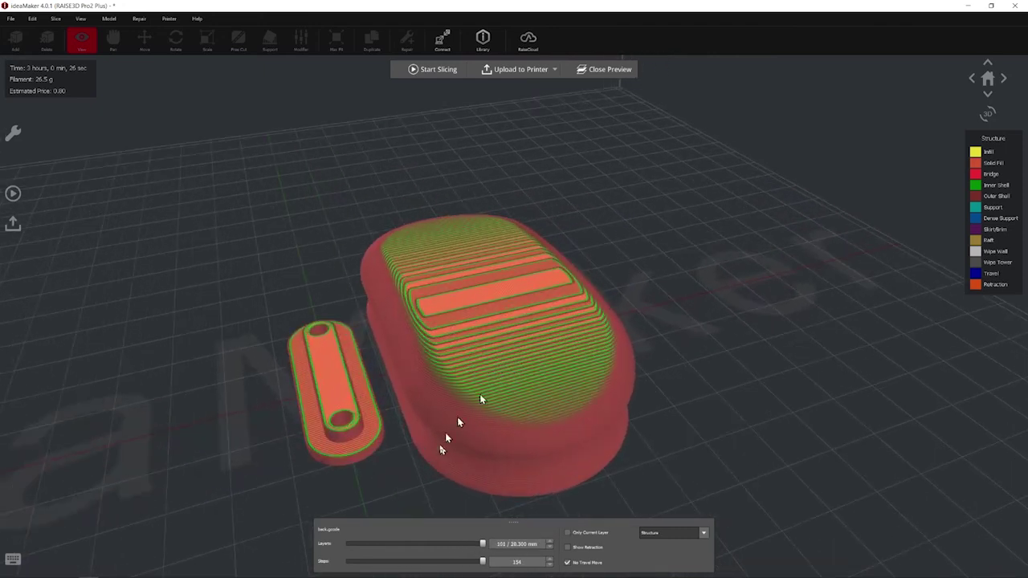
{"action": "mouse_move", "coordinate": [484, 546]}
{"action": "left_mouse_down"}
{"action": "mouse_move", "coordinate": [347, 550]}
{"action": "mouse_move", "coordinate": [504, 551]}
{"action": "left_mouse_up"}
{"action": "left_click", "coordinate": [530, 69]}
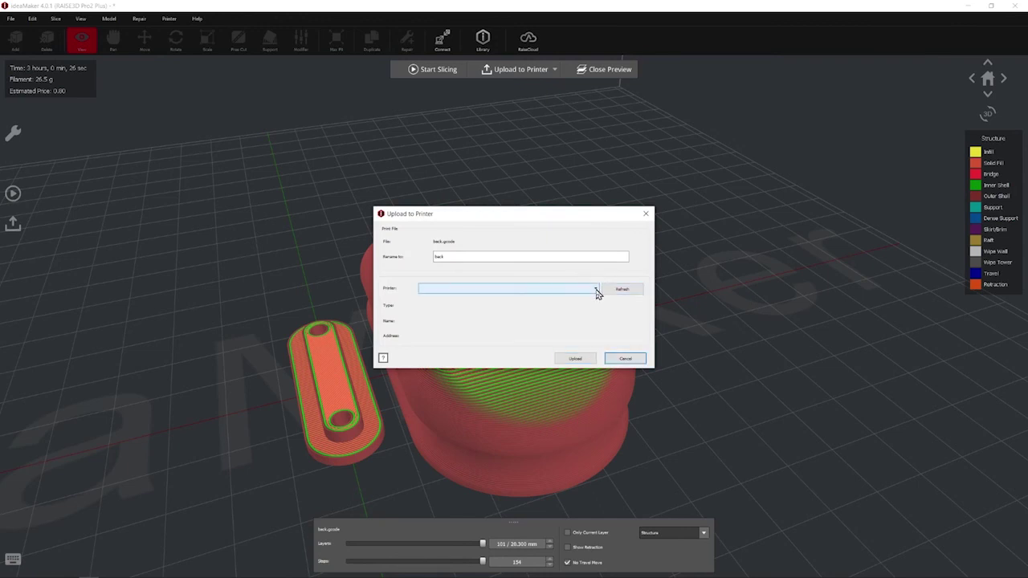
Step: Upload back.gcode to the Raise3D Pro2 Plus and connect to that printer
{"action": "left_click", "coordinate": [621, 291]}
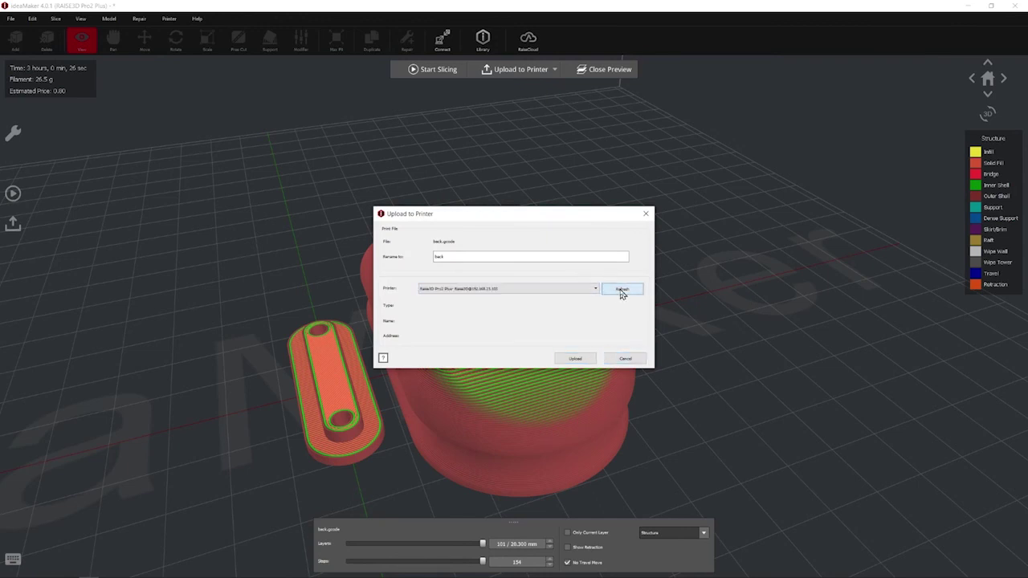
{"action": "left_click", "coordinate": [580, 360]}
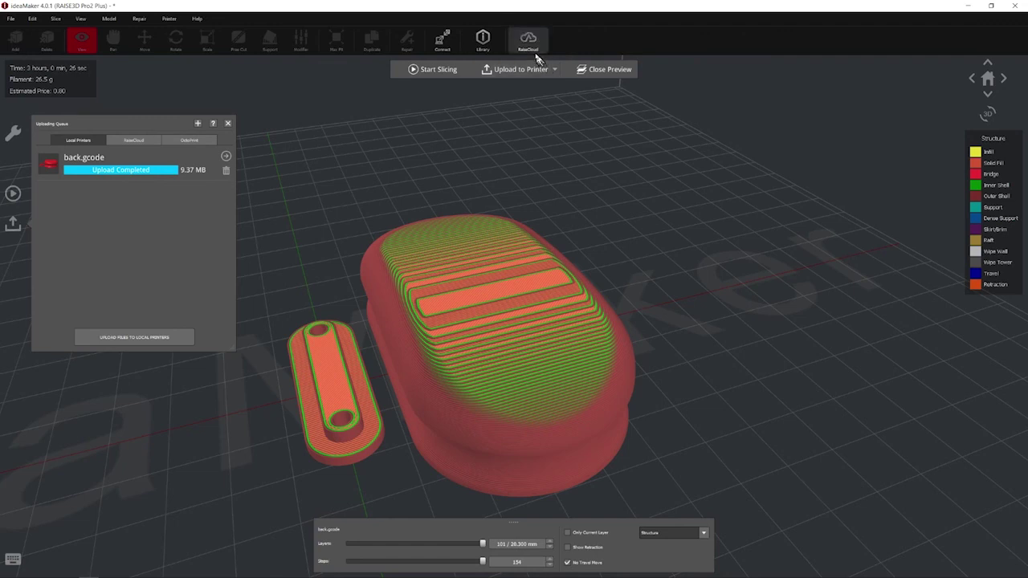
{"action": "left_click", "coordinate": [443, 40]}
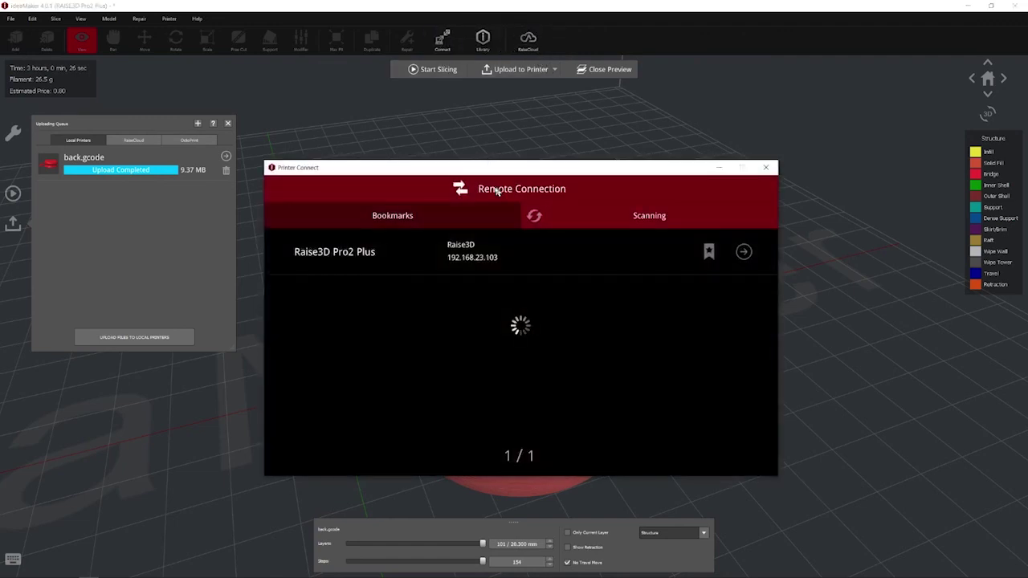
{"action": "left_click", "coordinate": [745, 252]}
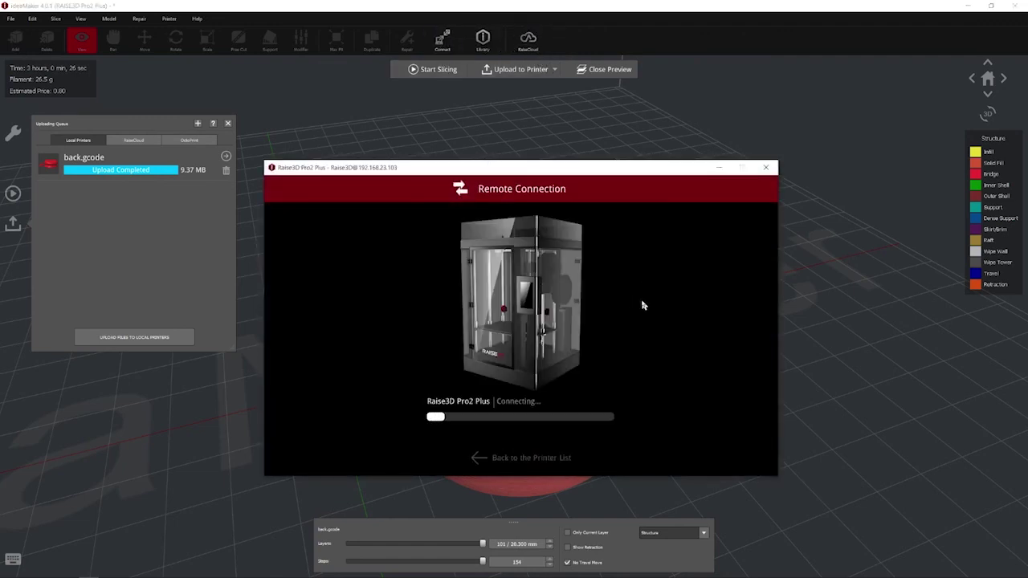
{"action": "left_click", "coordinate": [498, 414]}
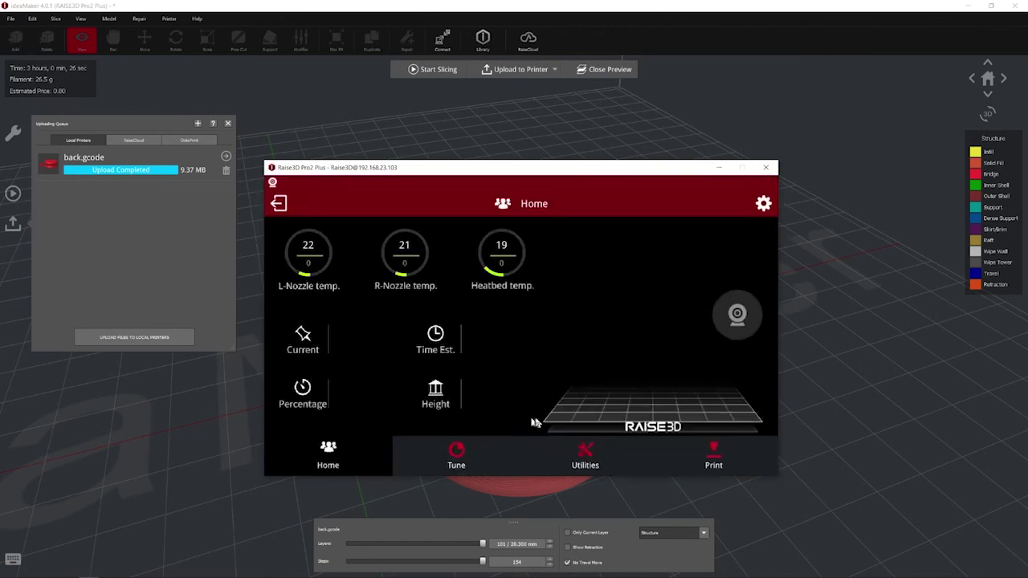
Step: Set the printer's heated bed target temperature to 90 on the Tune page
{"action": "left_click", "coordinate": [585, 466]}
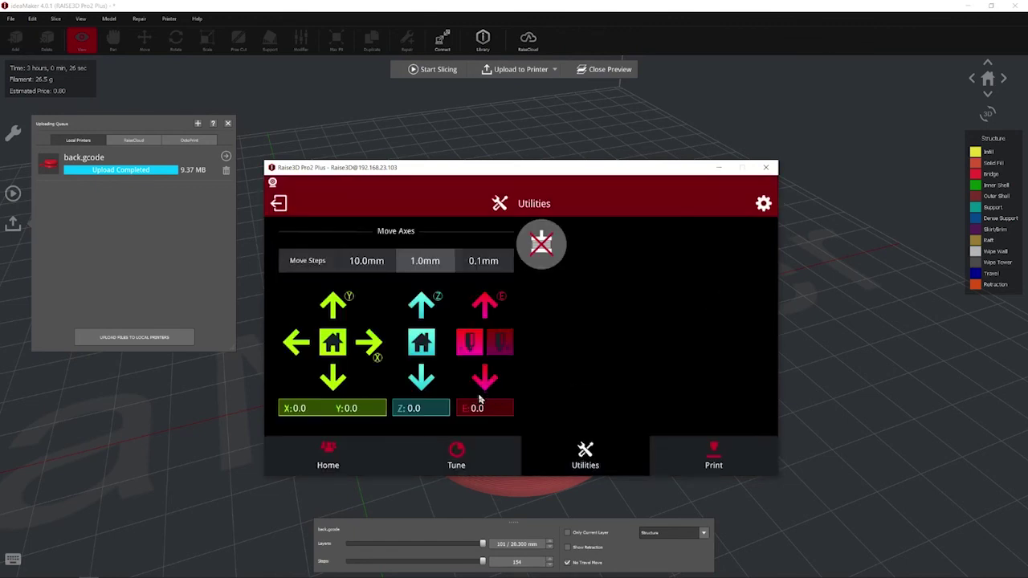
{"action": "left_click", "coordinate": [456, 454]}
{"action": "left_click", "coordinate": [463, 353]}
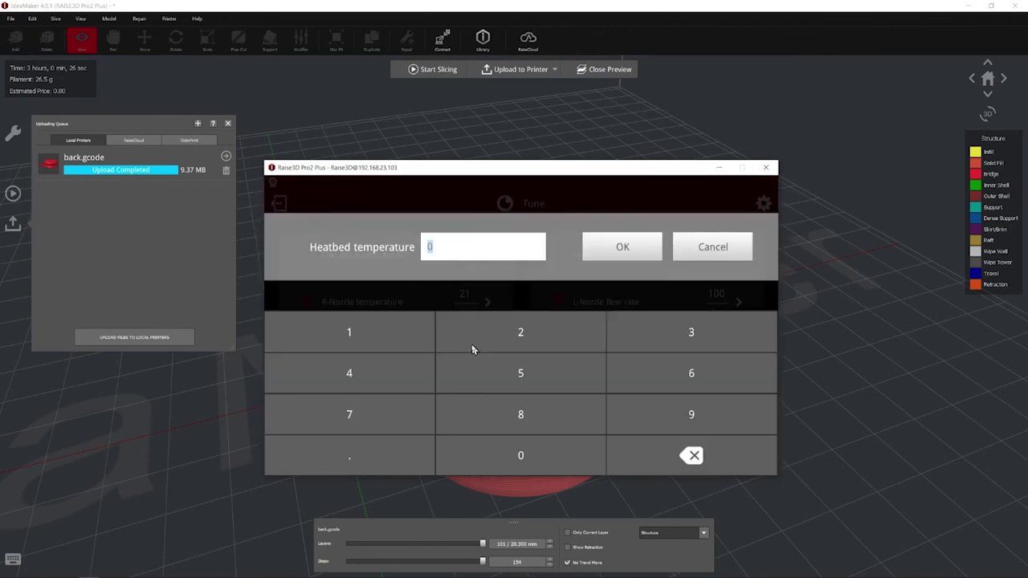
{"action": "type", "text": "90"}
{"action": "left_click", "coordinate": [617, 247]}
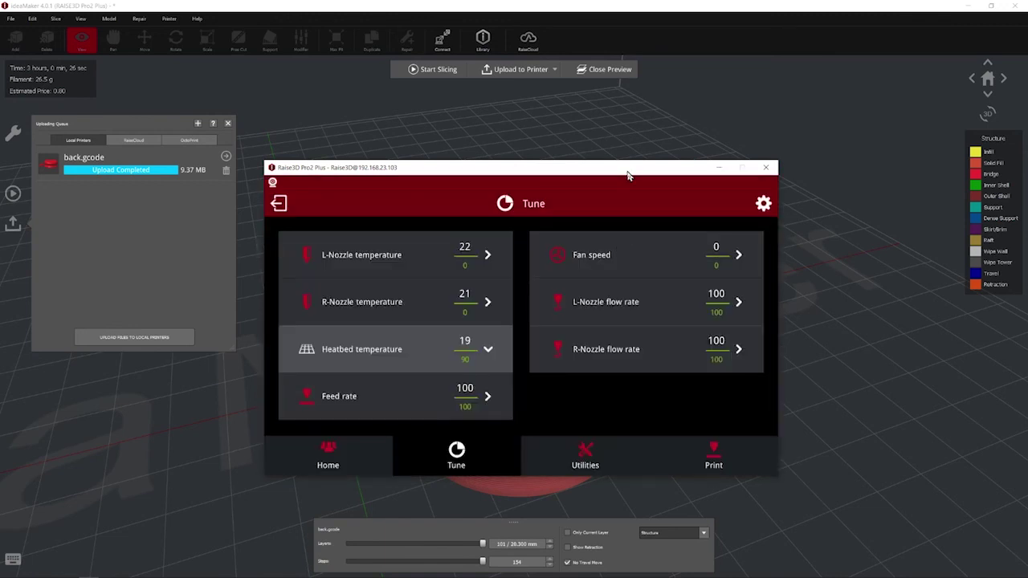